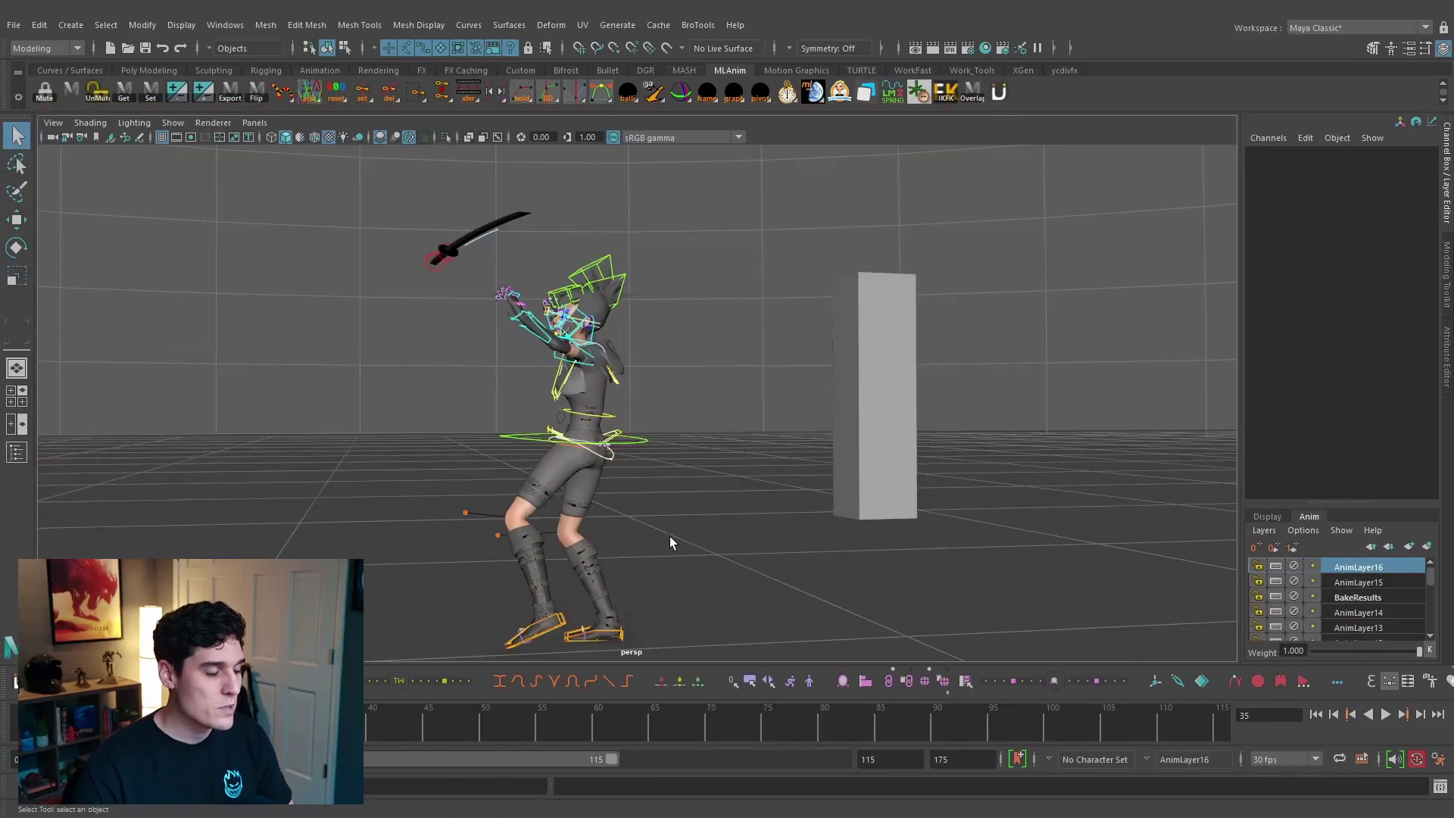
- Play the sword animation briefly, then hide the NURBS curves in the viewport
key(alt+v)
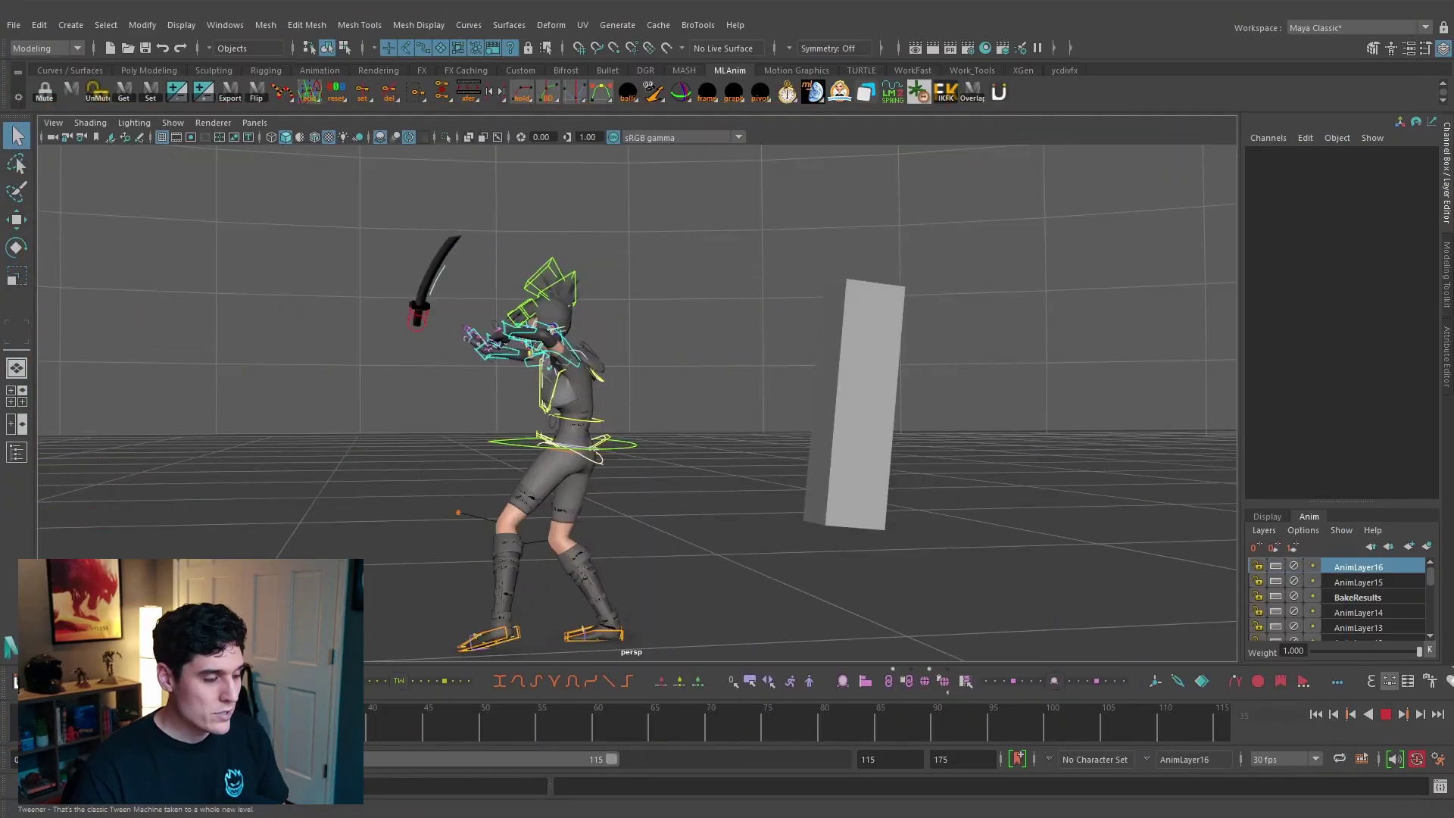
key(alt+v)
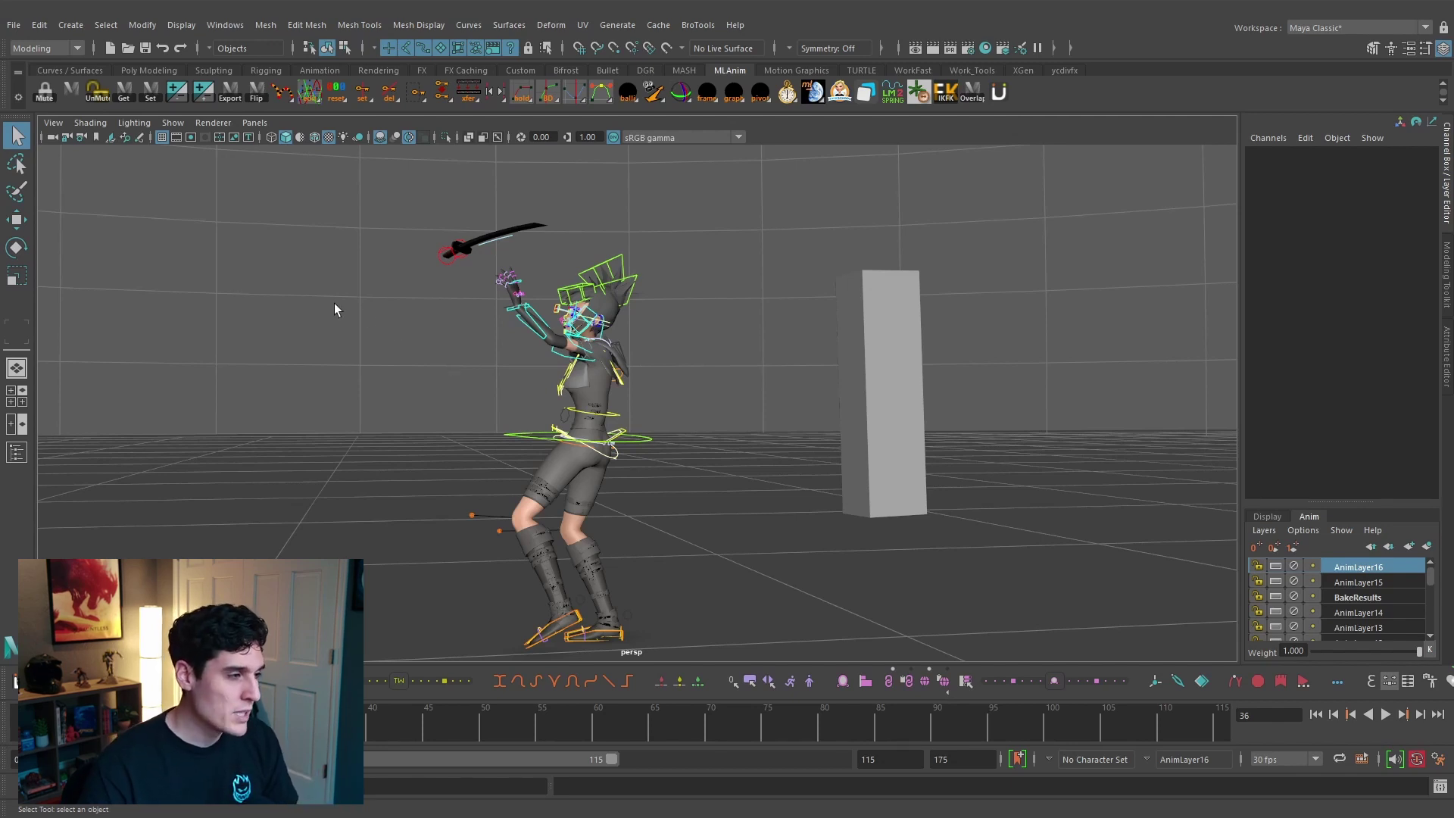
click(172, 123)
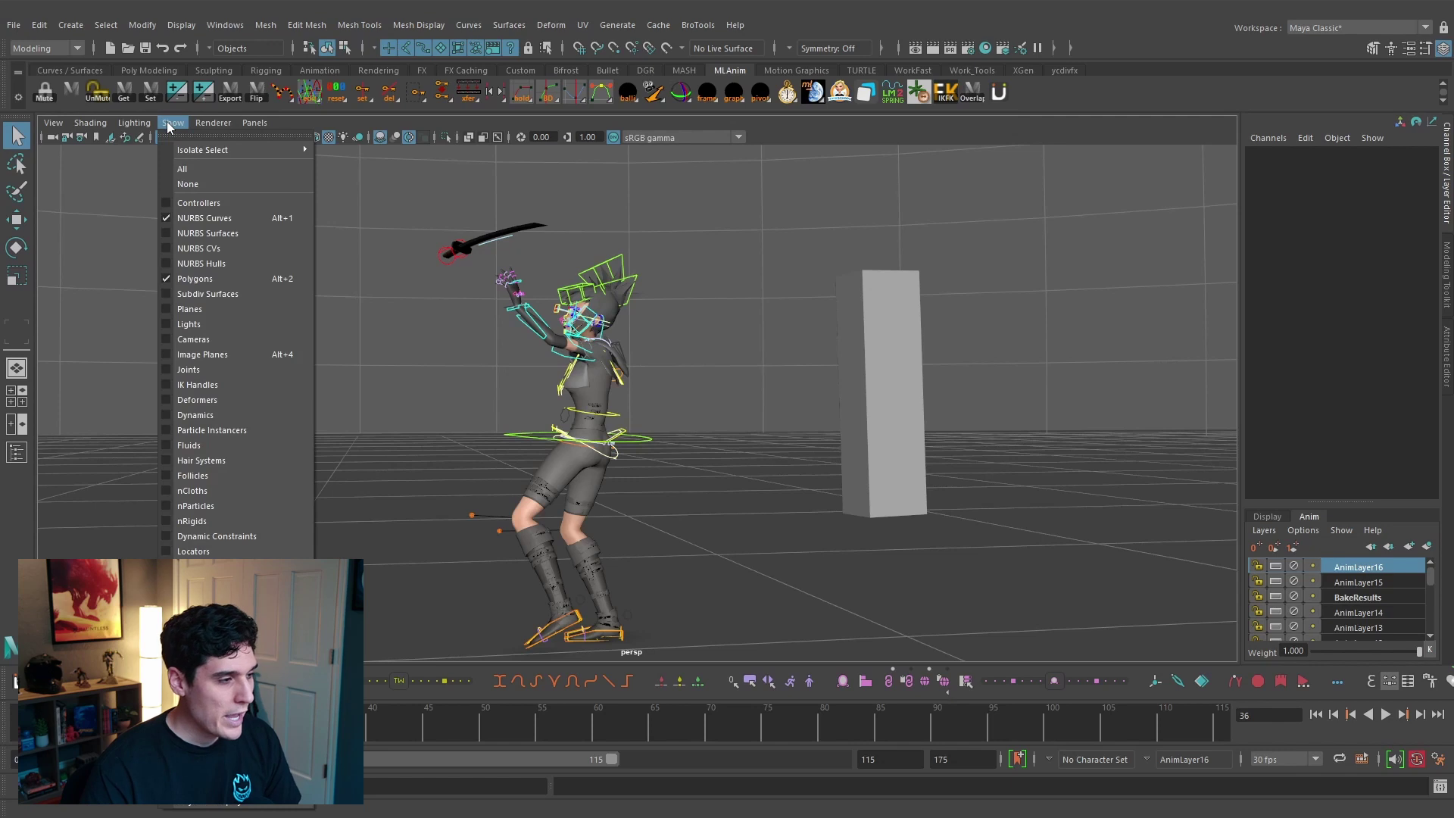
click(210, 219)
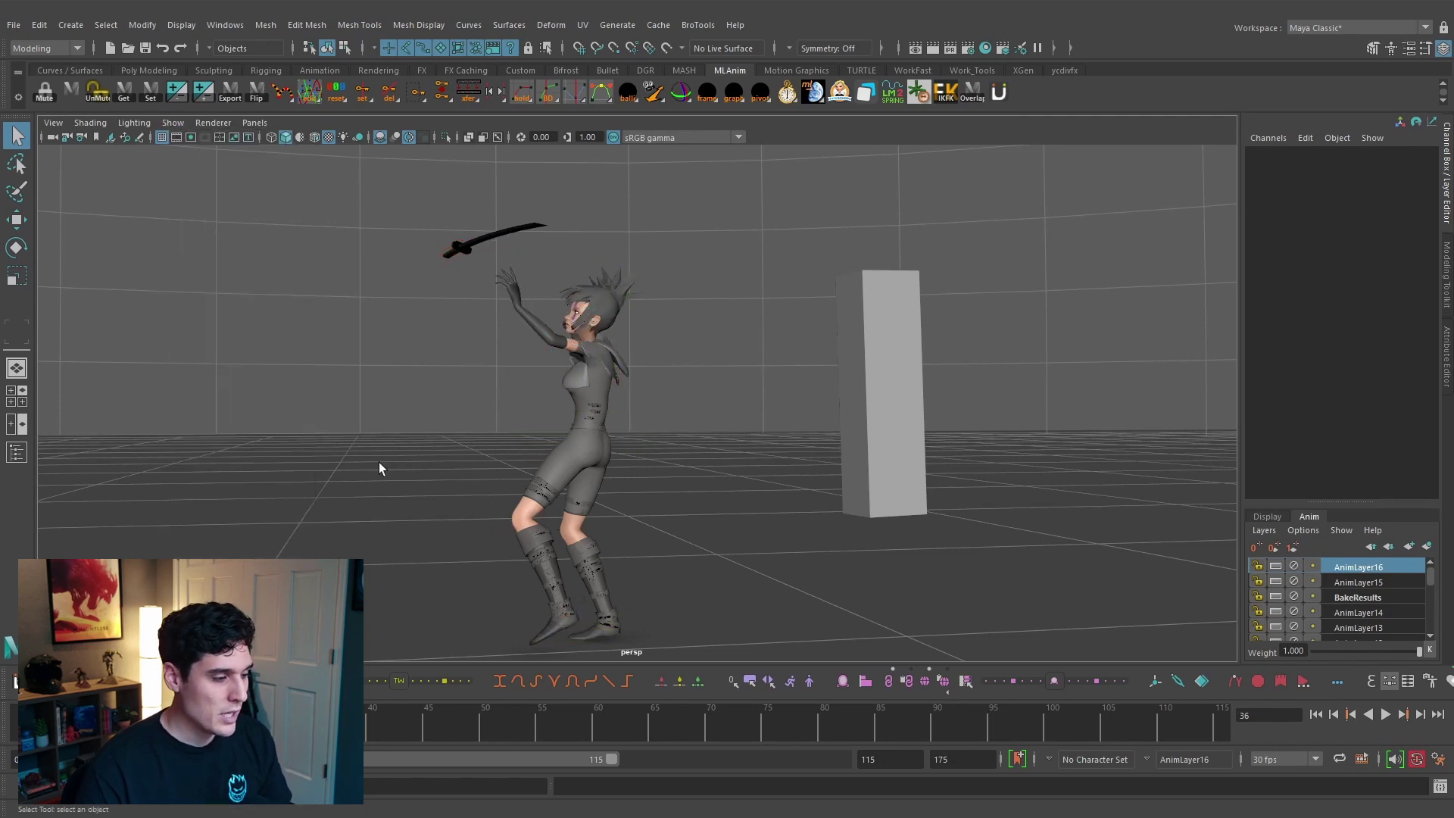
mouse_move(341, 728)
mouse_down()
mouse_move(381, 730)
mouse_move(338, 729)
mouse_up()
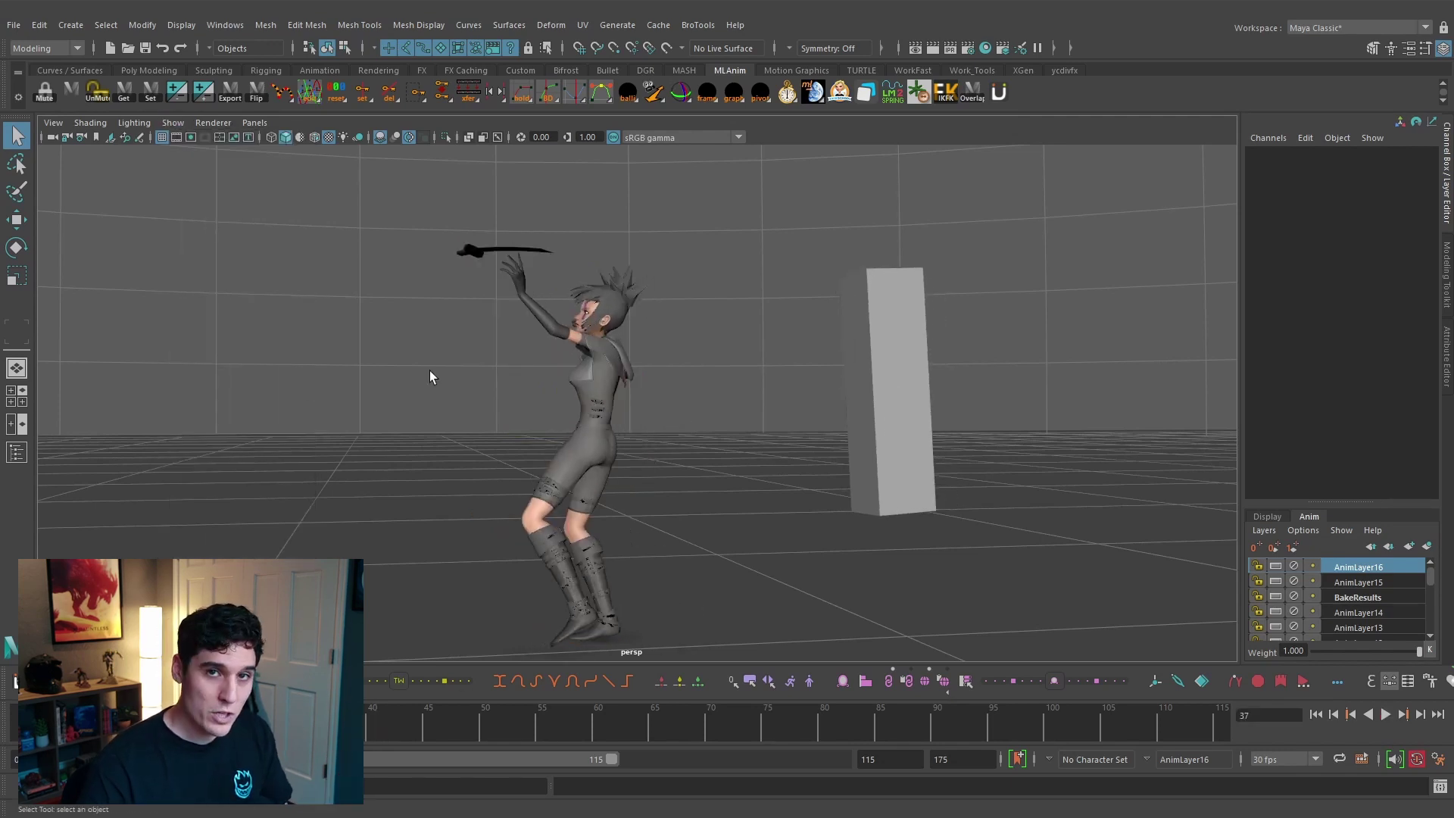
- Show the NURBS curves in the viewport again
click(173, 122)
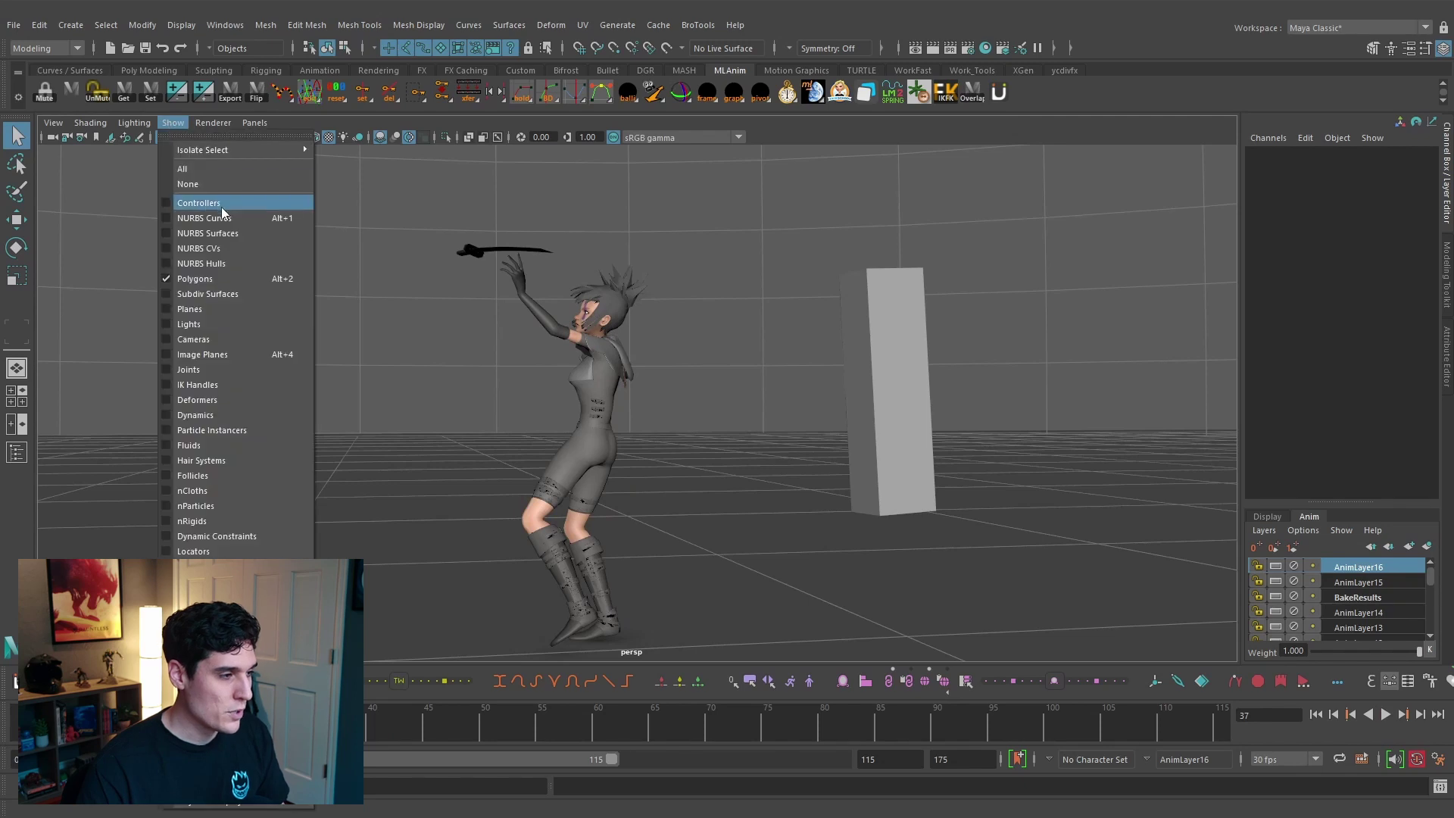
click(233, 219)
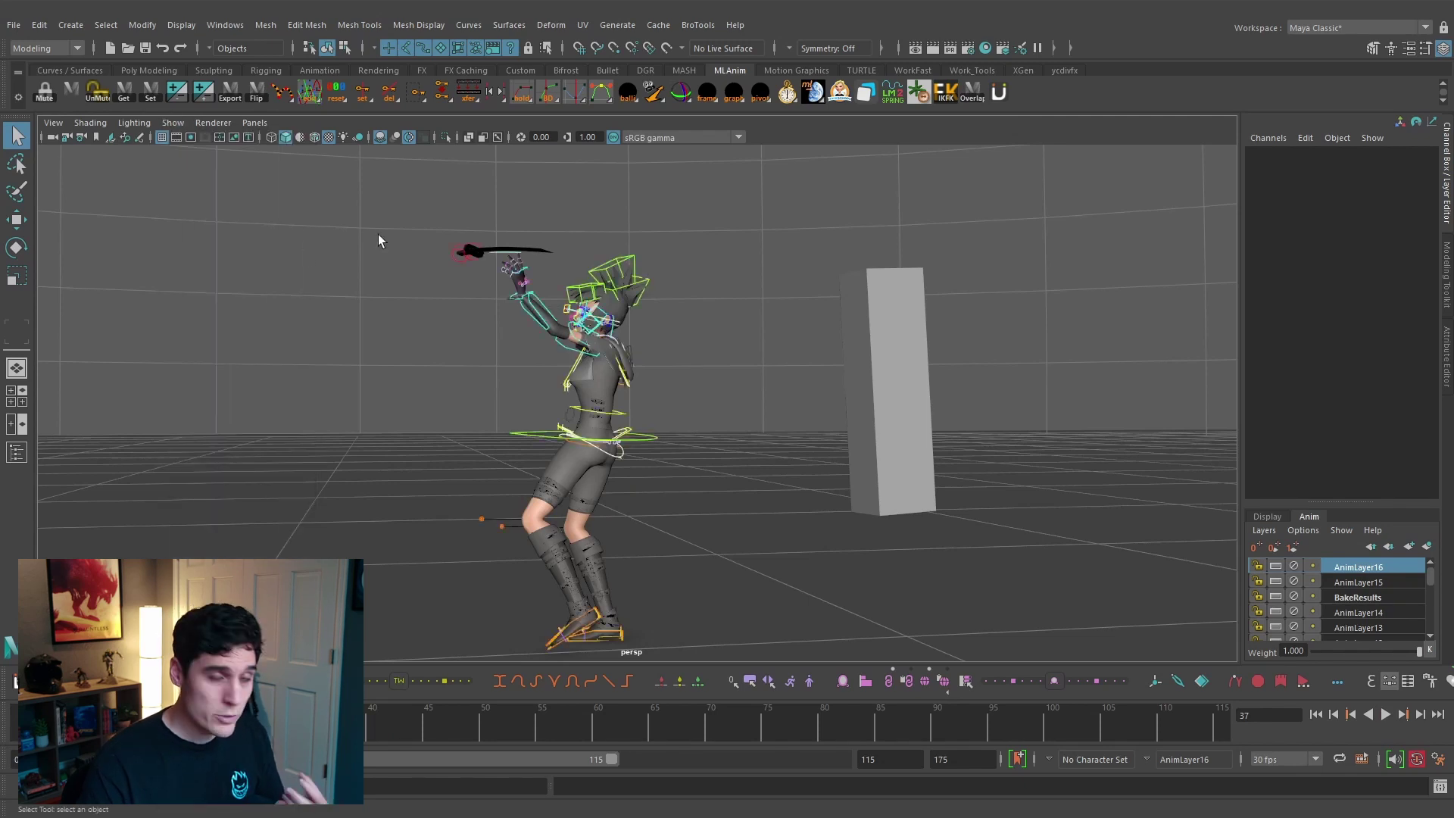
click(172, 123)
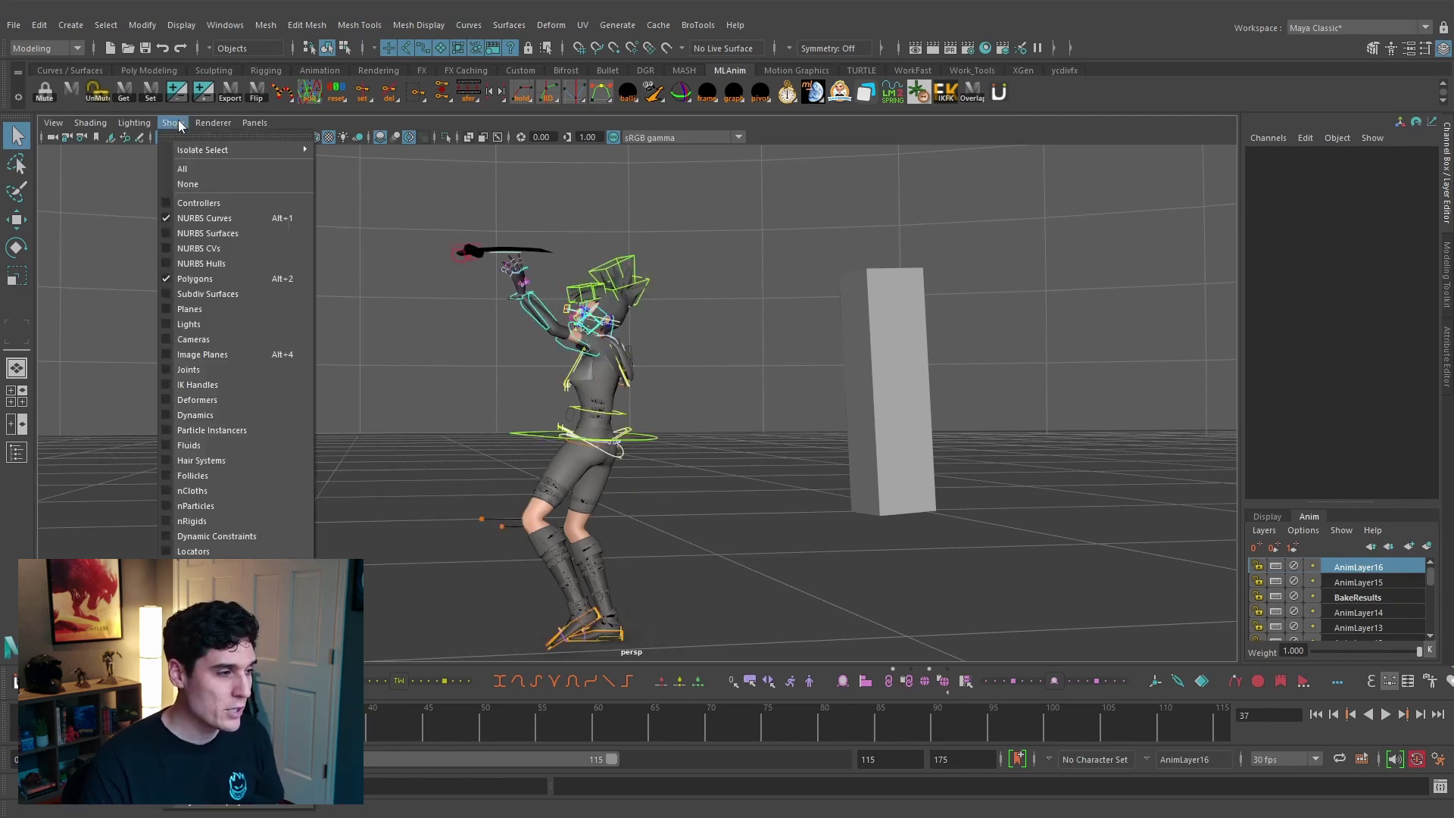
click(179, 124)
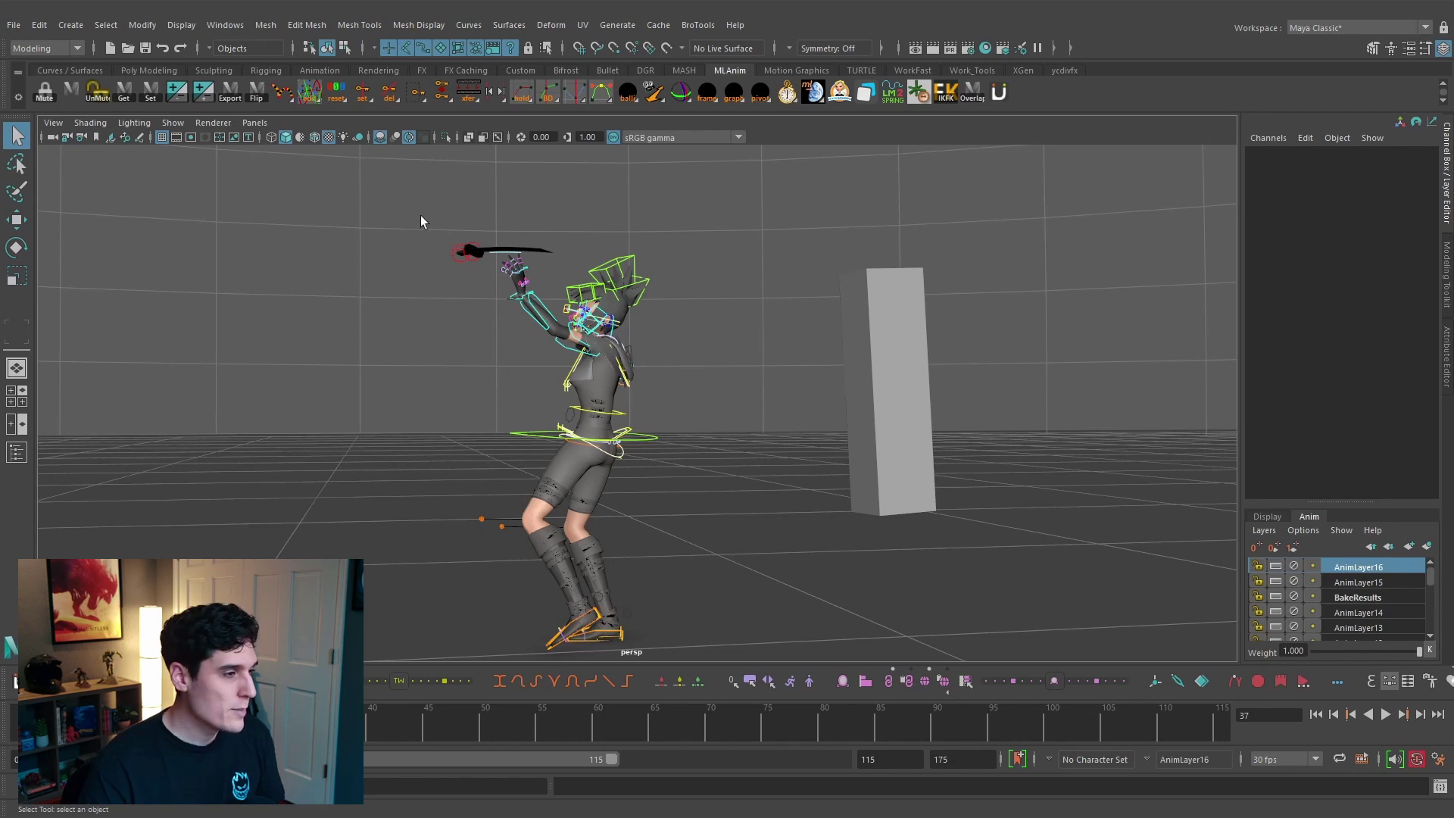
- Open the Hotkey Editor and list the hotkeys for the Custom Scripts category
click(226, 24)
mouse_move(352, 168)
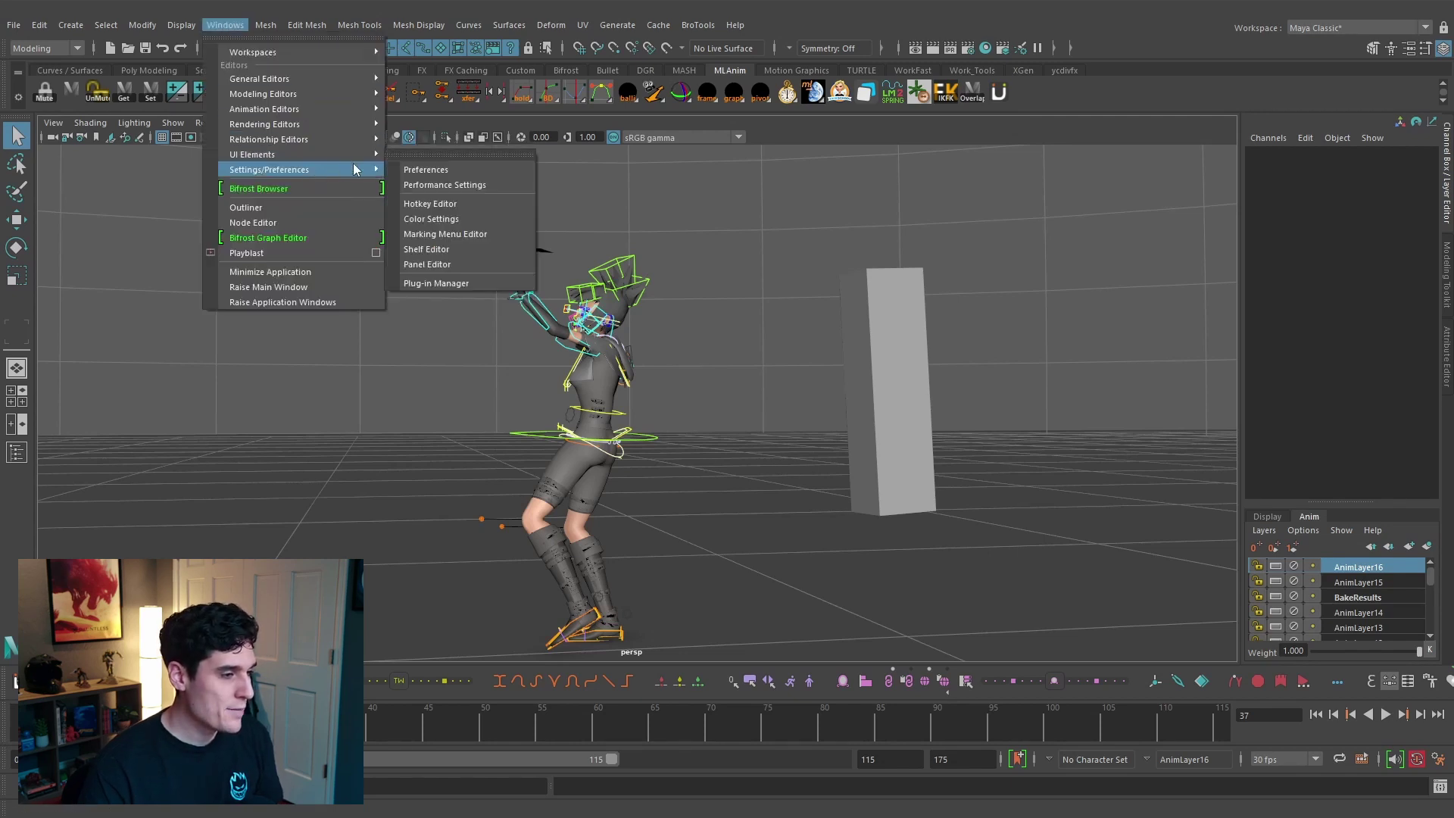
click(474, 203)
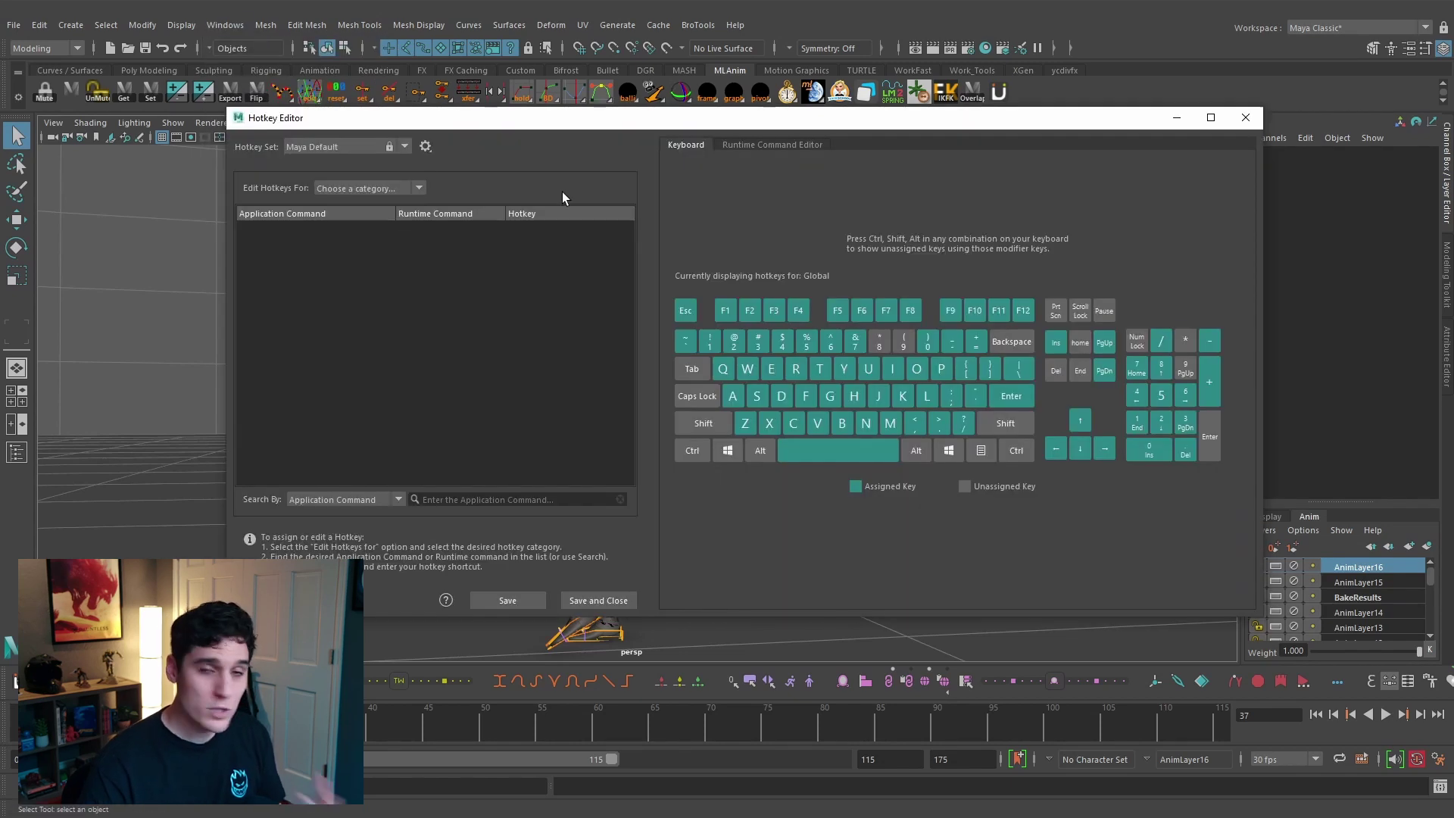
click(415, 187)
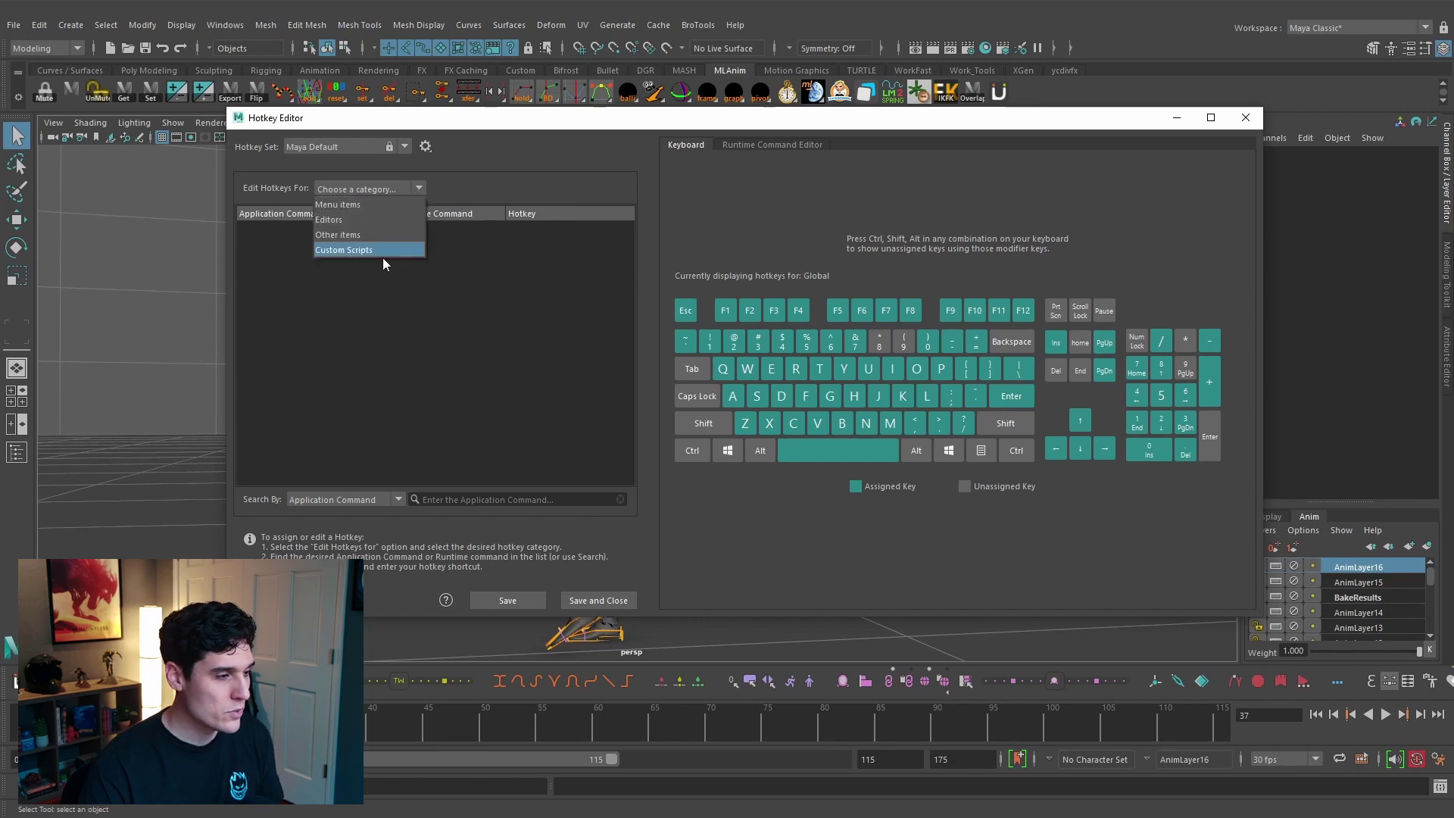
click(371, 250)
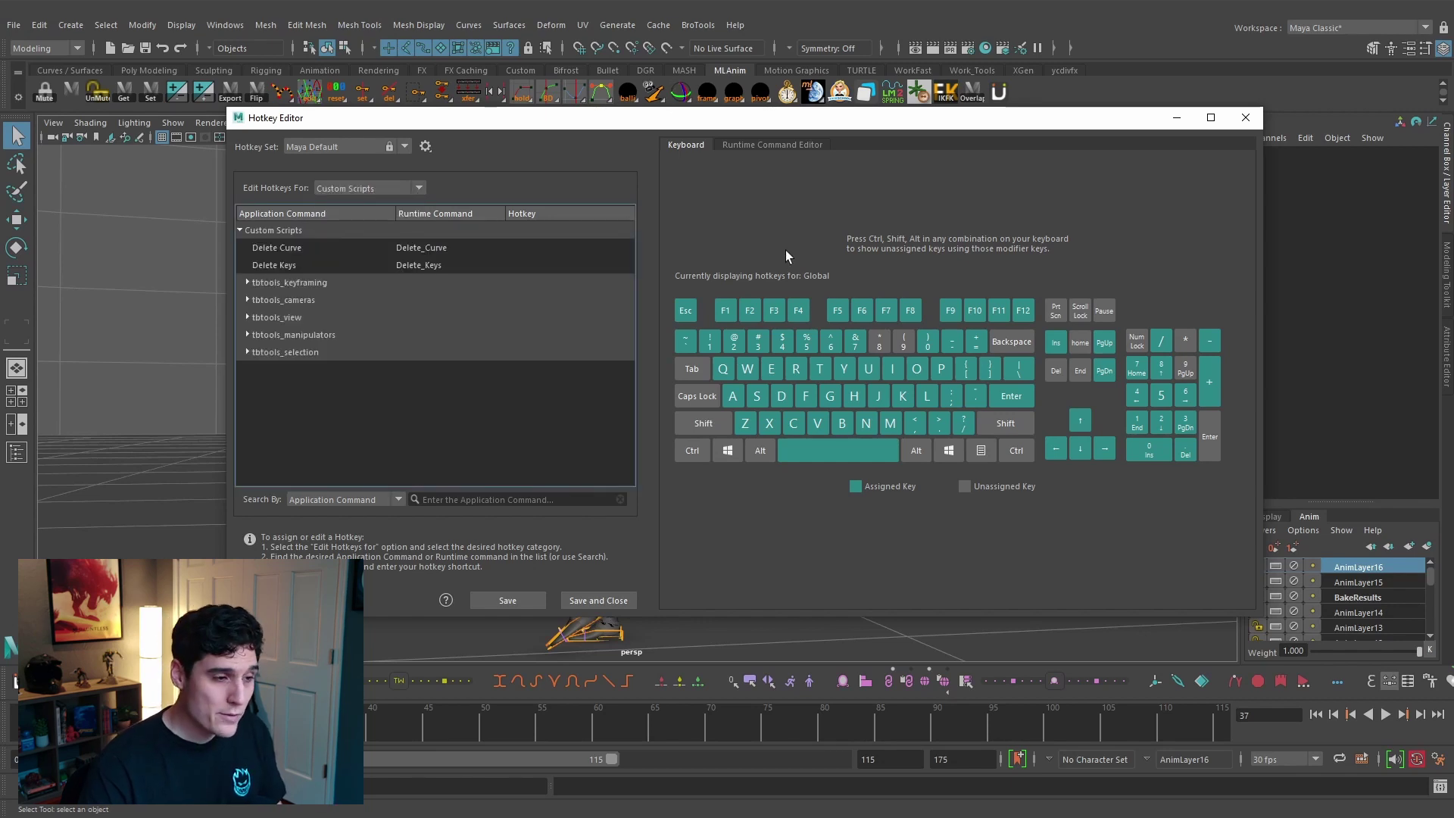
- Create a new runtime command named ControlCurves_Show_Hide in the Custom Scripts category
click(766, 146)
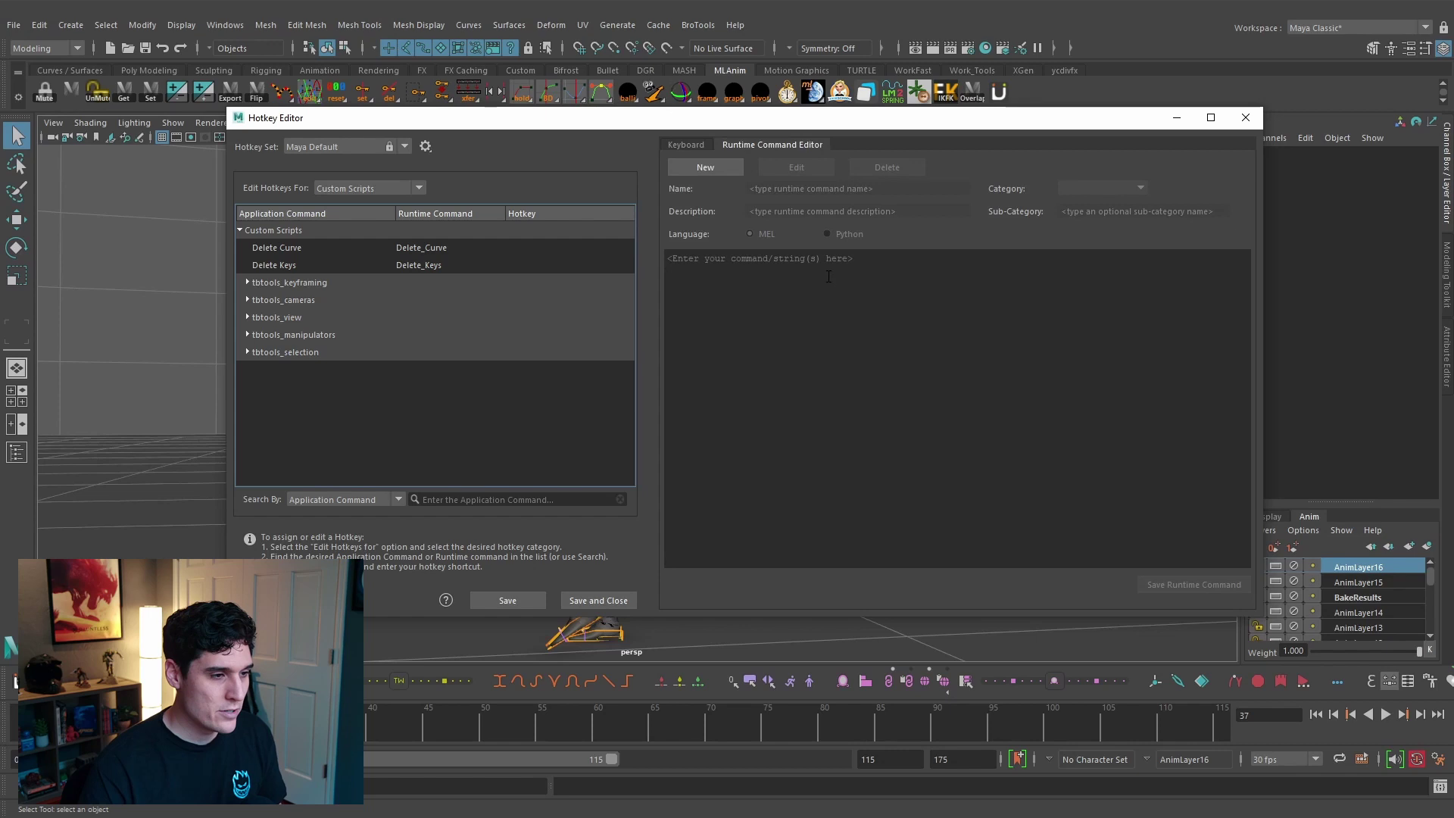
click(724, 166)
click(840, 189)
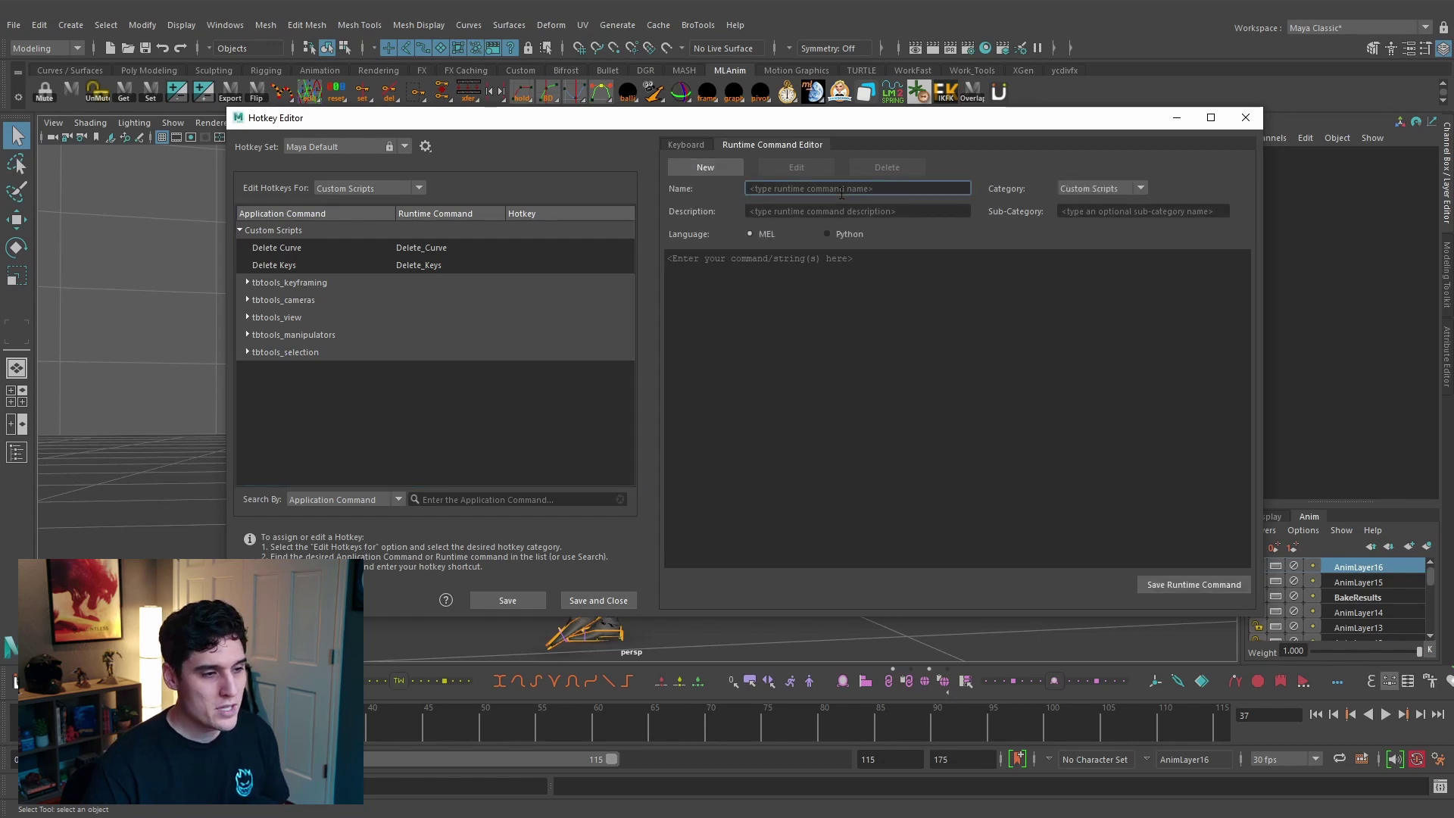
text(ControlCurves_Show_Hide)
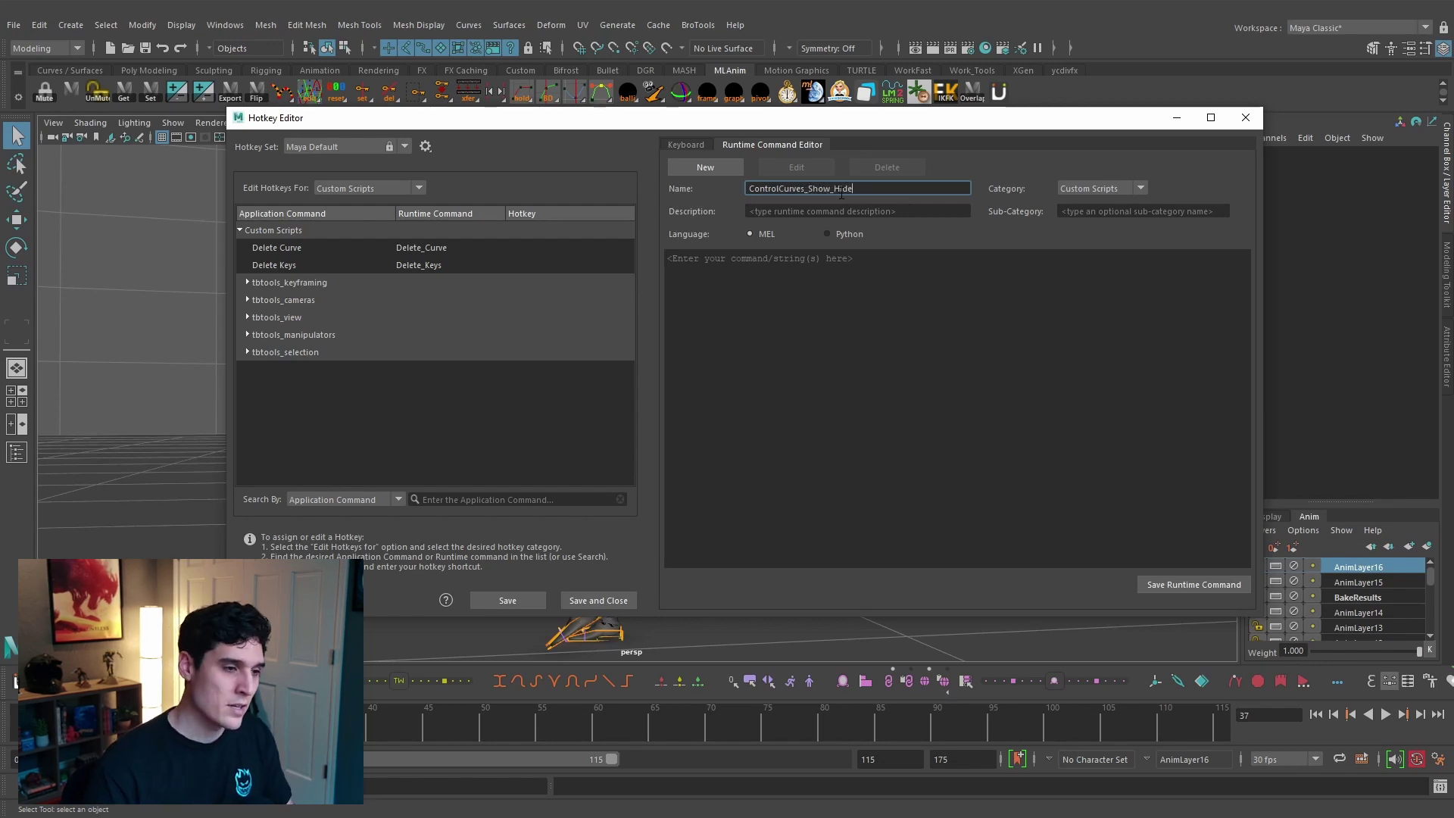
- Paste the MEL script that toggles nurbsCurves in the active panel and save the runtime command
click(871, 263)
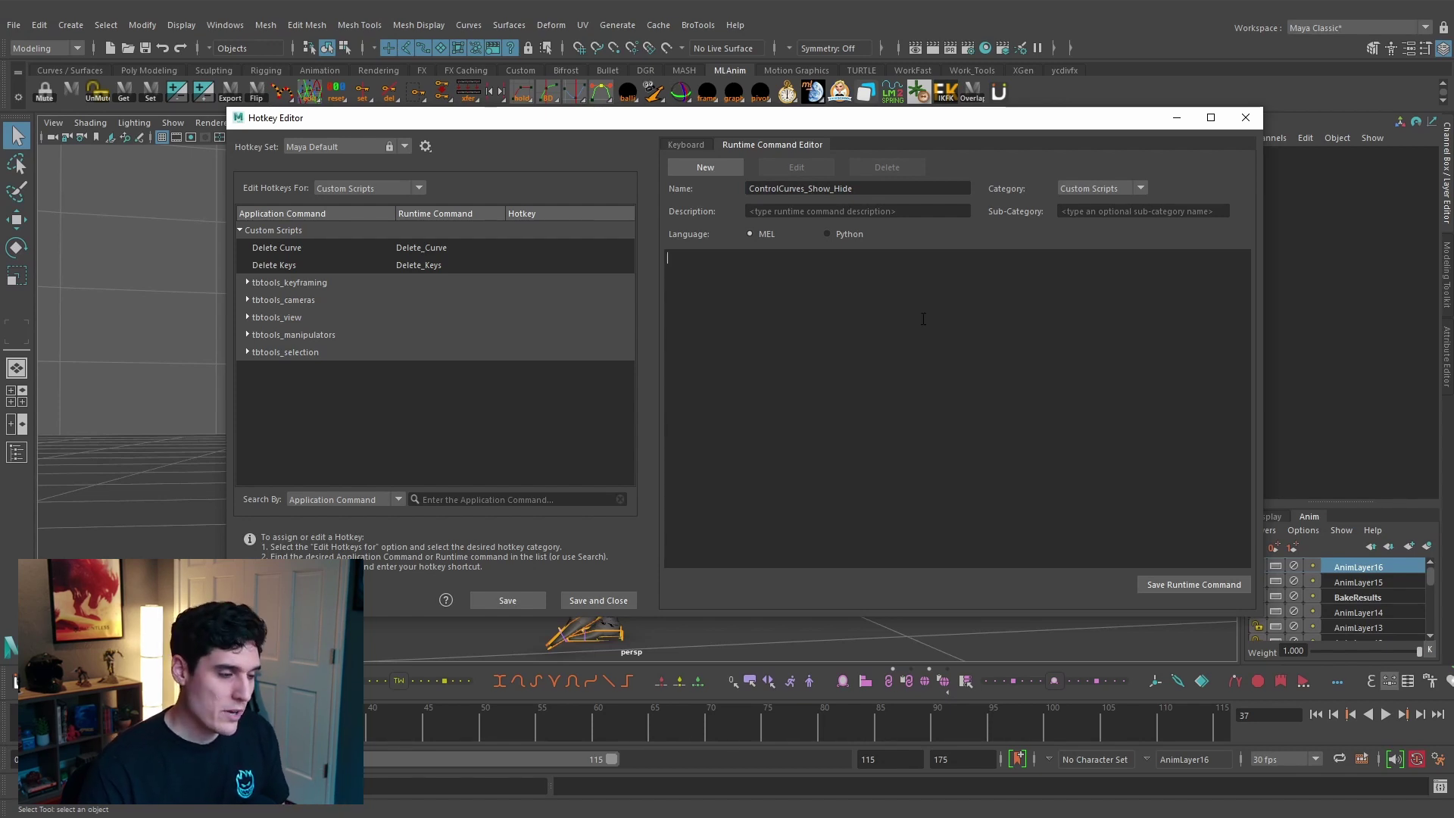
text(string $activePanel = `getPanel -wf`; if (`modelEditor -q -nurbsCurves $activePanel` == 1) { modelEditor -e -nurbsCurves 0 $activePanel; } else { modelEditor -e -nurbsCurves 1 $activePanel; })
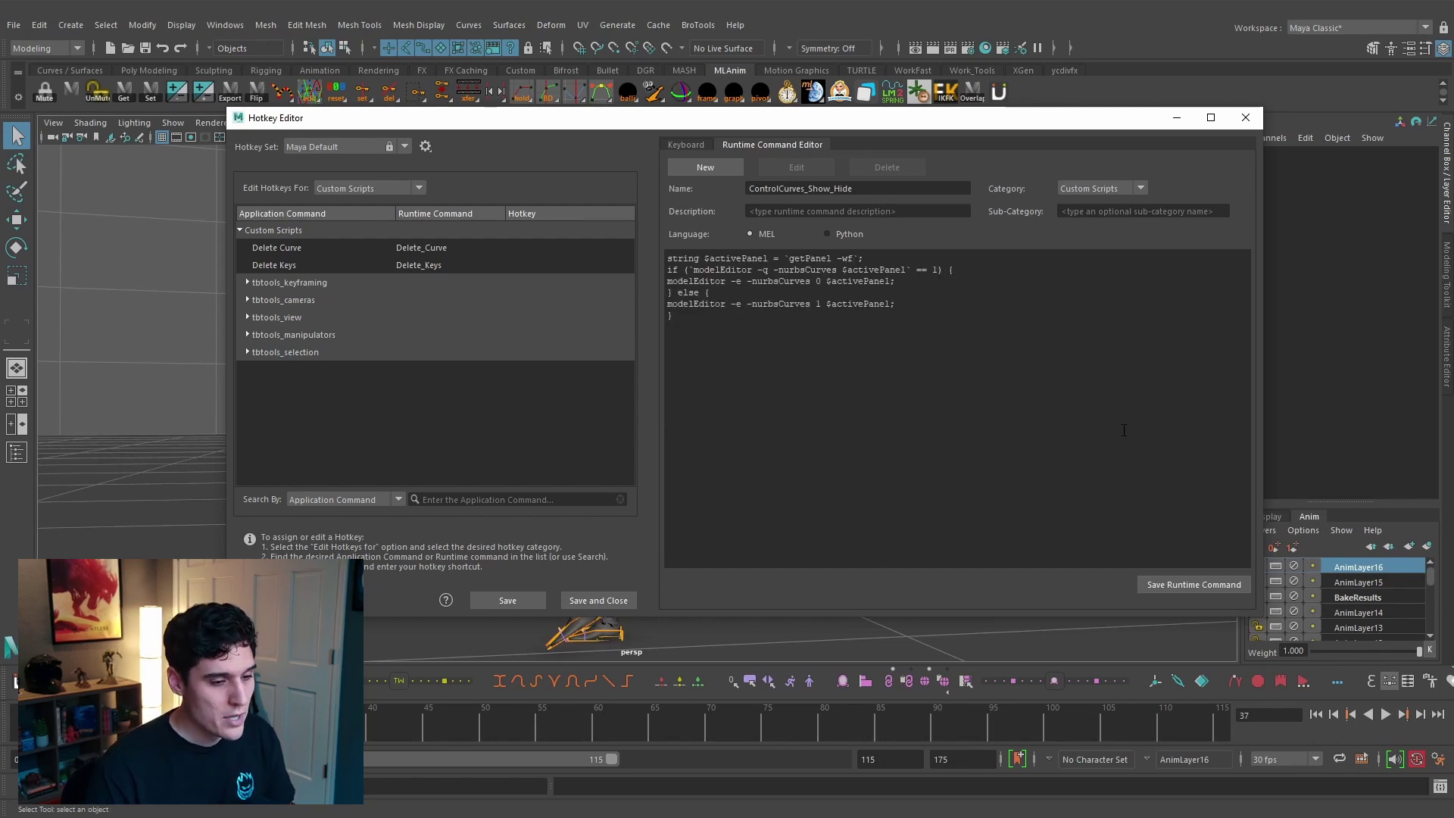
click(1178, 587)
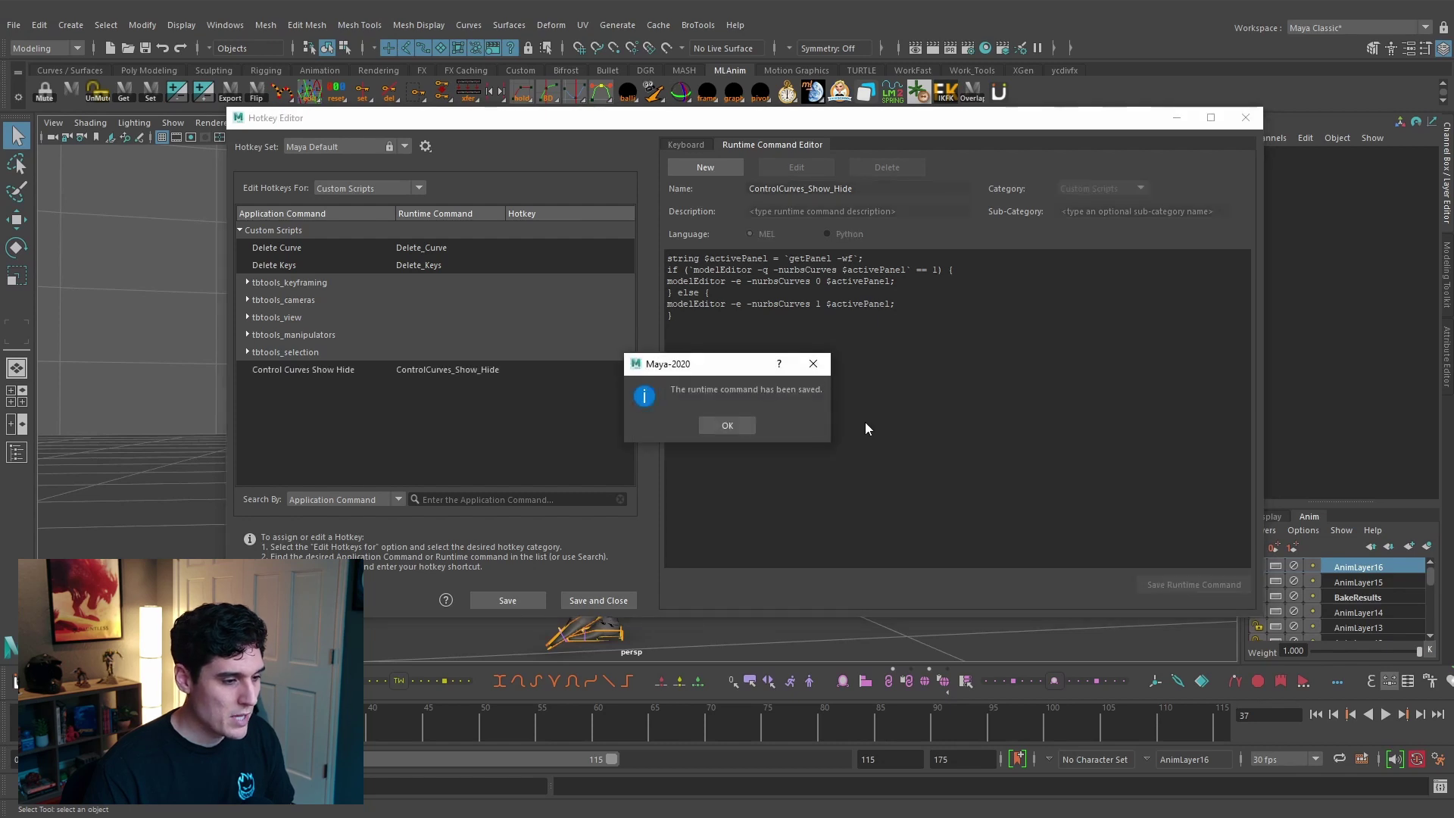
click(734, 426)
- Assign the hotkey C to the Control Curves Show Hide command, overriding its existing assignment, and save and close the editor
click(542, 370)
click(568, 369)
text(c)
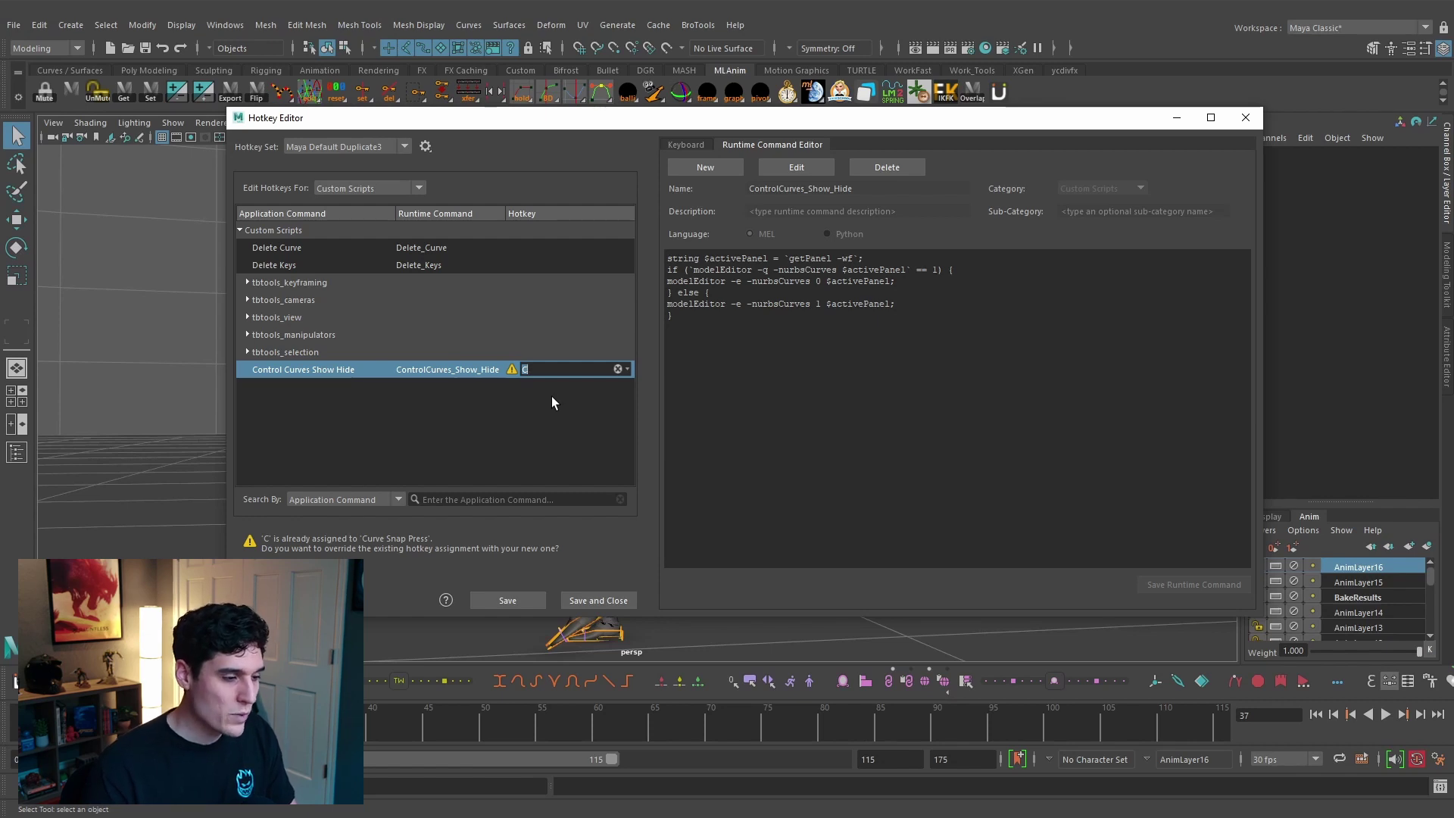
text(c)
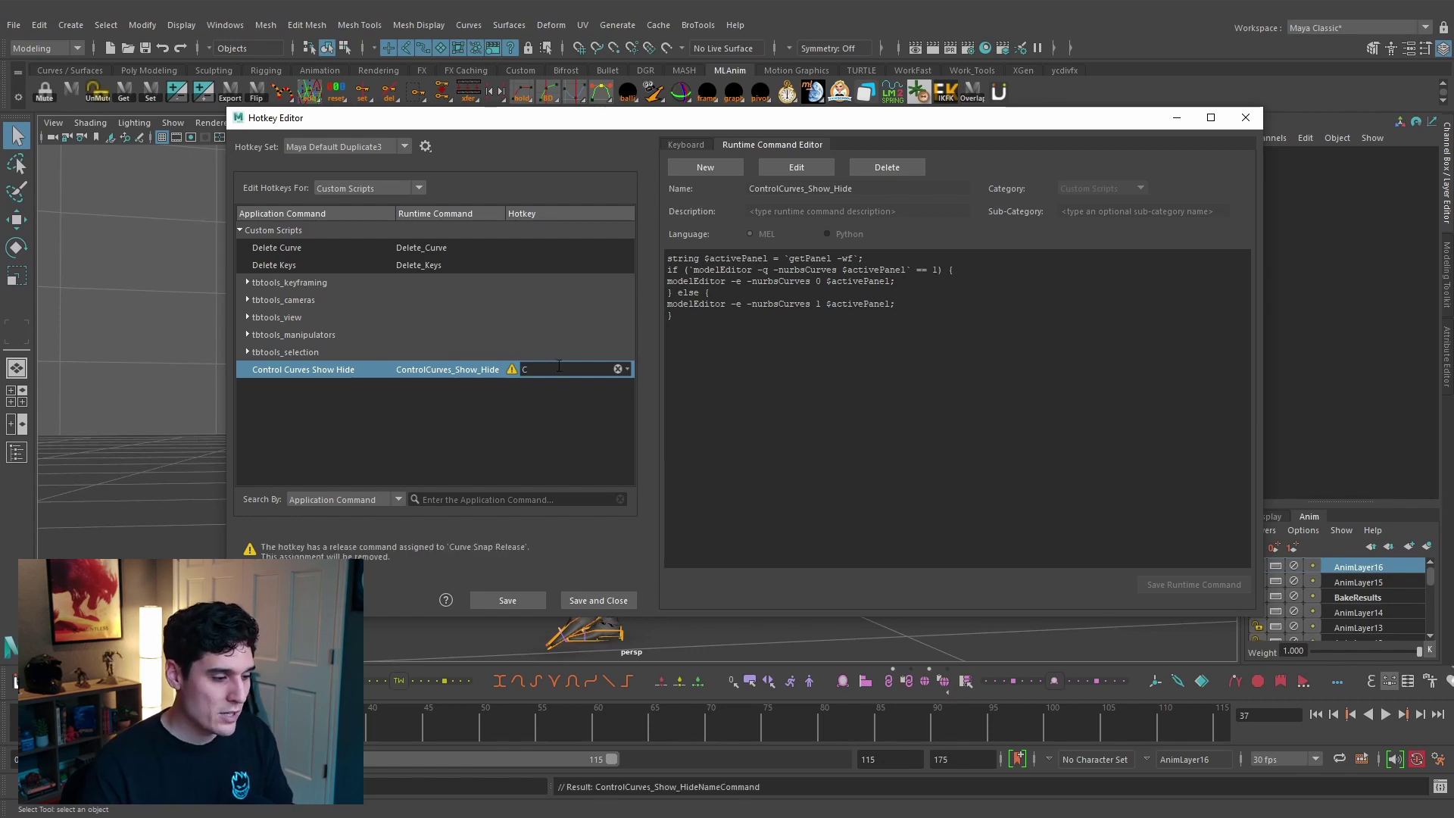
click(598, 600)
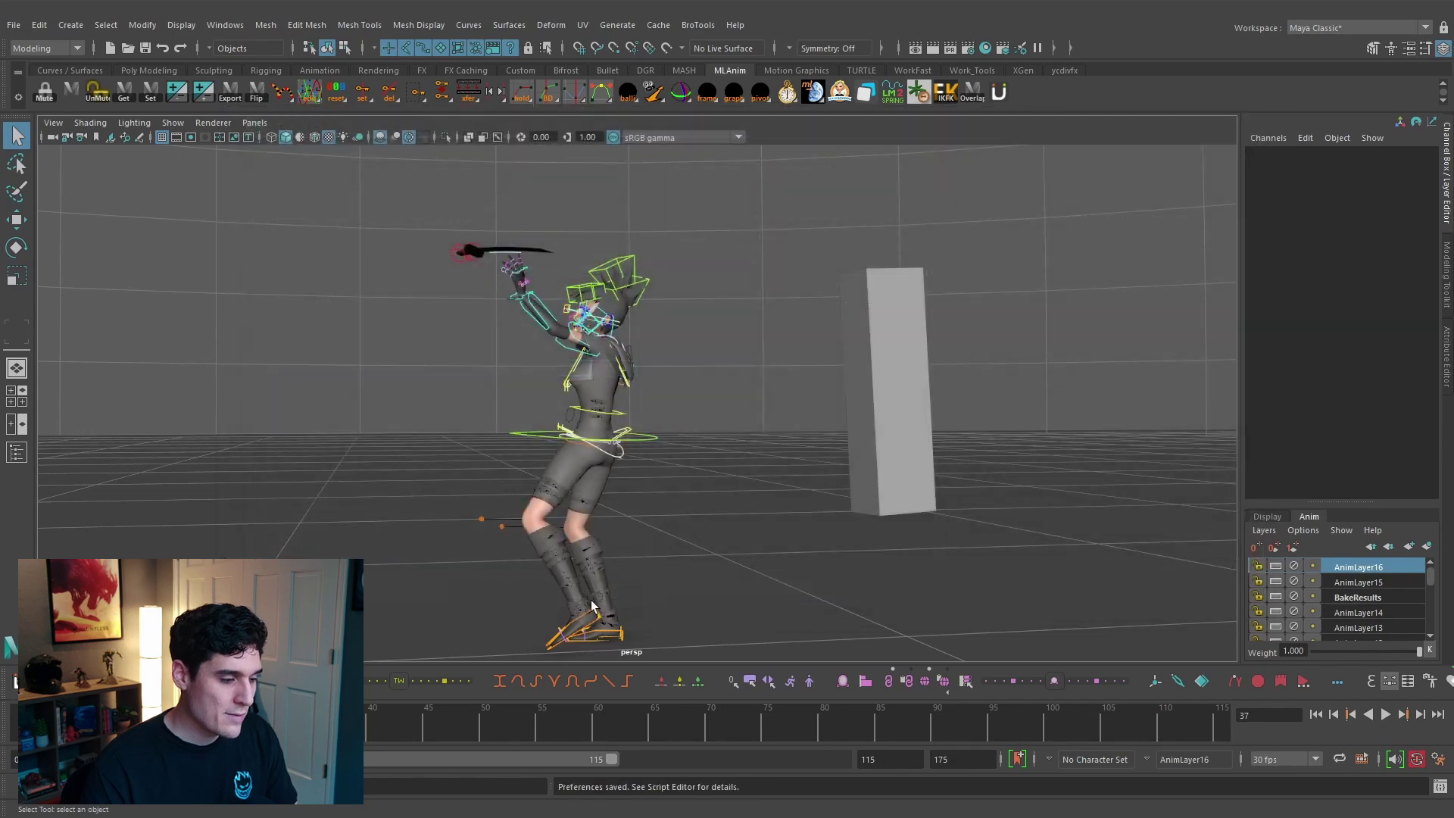
- Test the new C hotkey by toggling the rig's control curves repeatedly, and play the animation briefly
key(c)
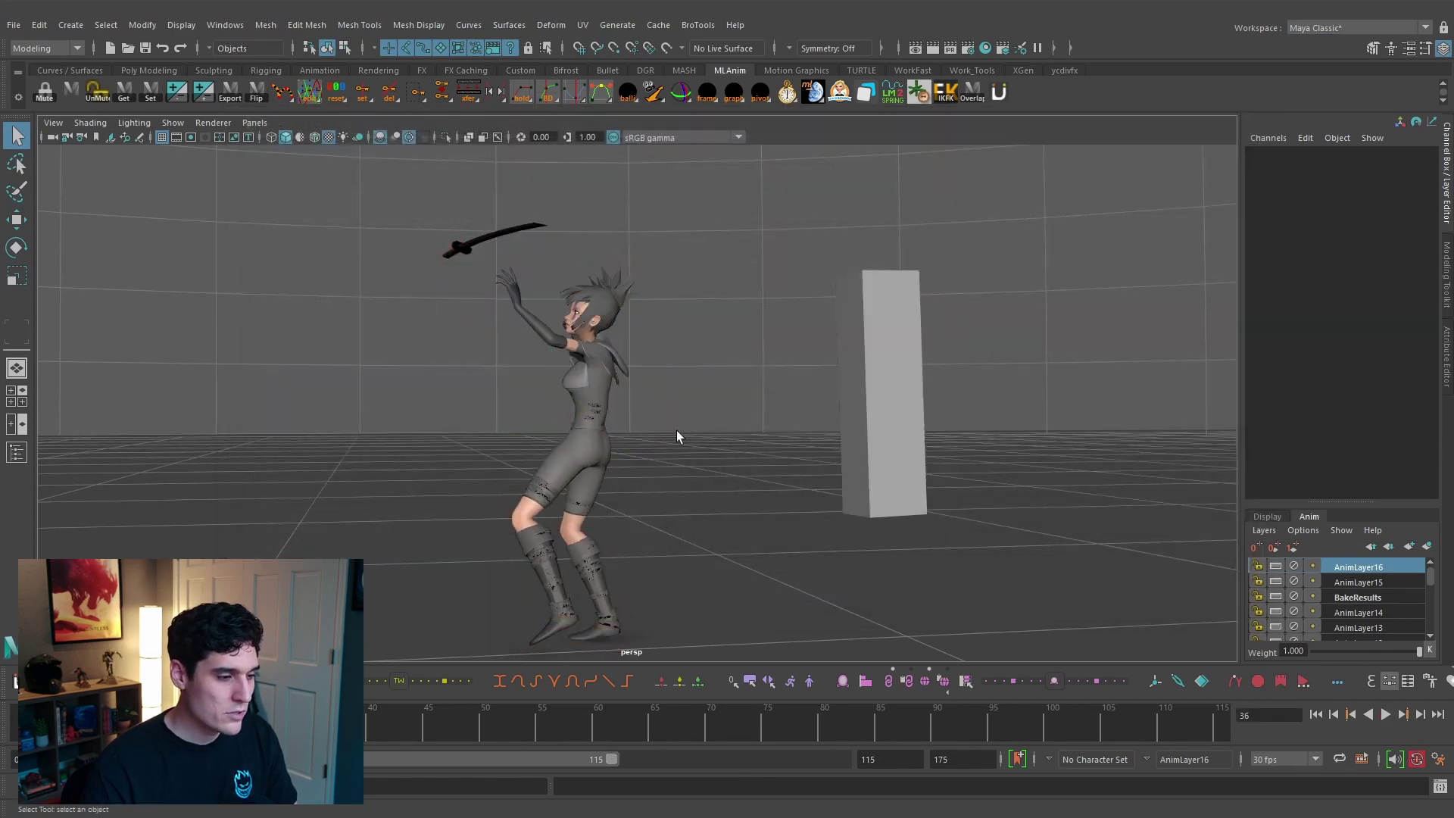
key(c)
key(c)
key(c)
key(c)
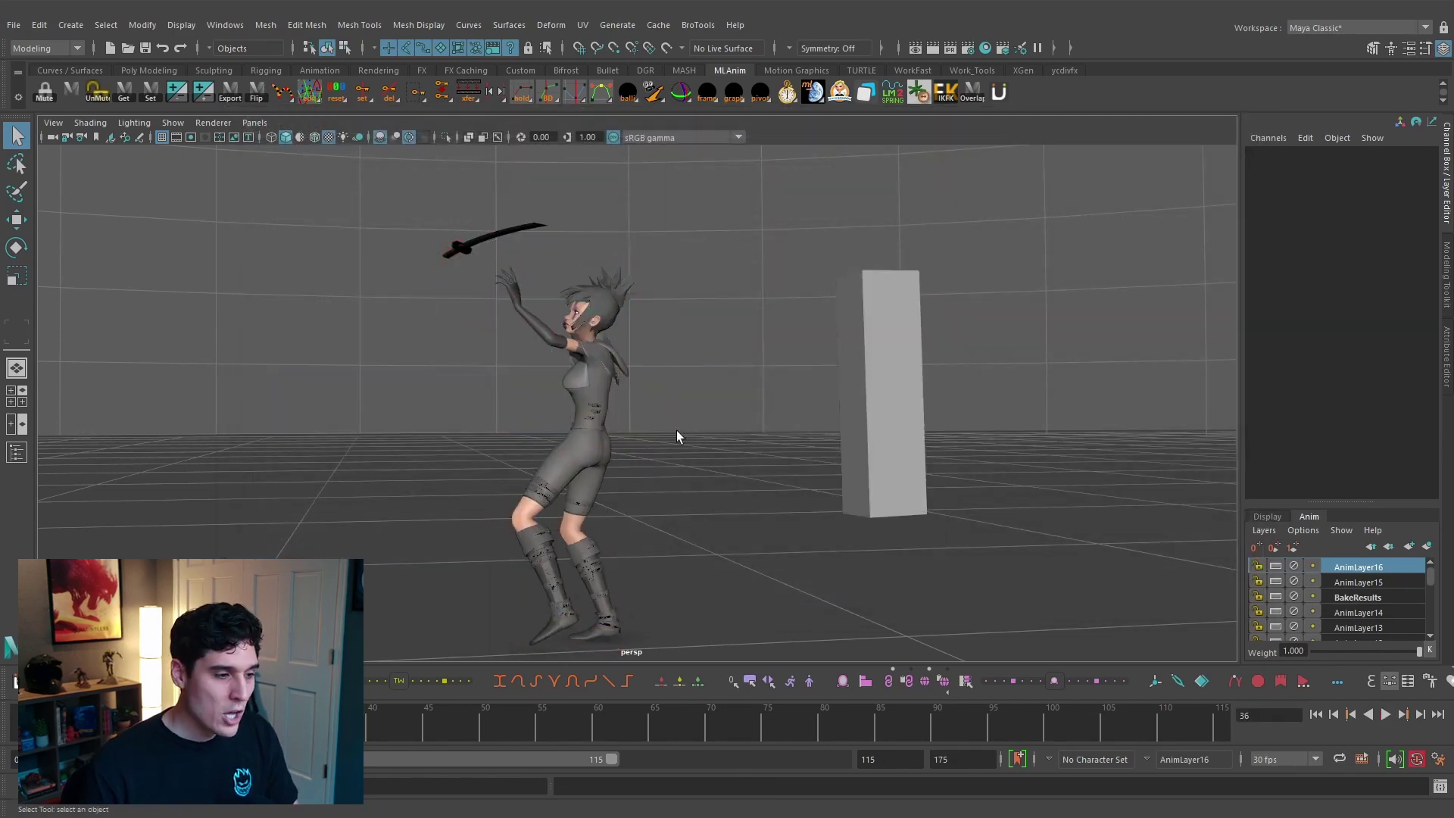
key(c)
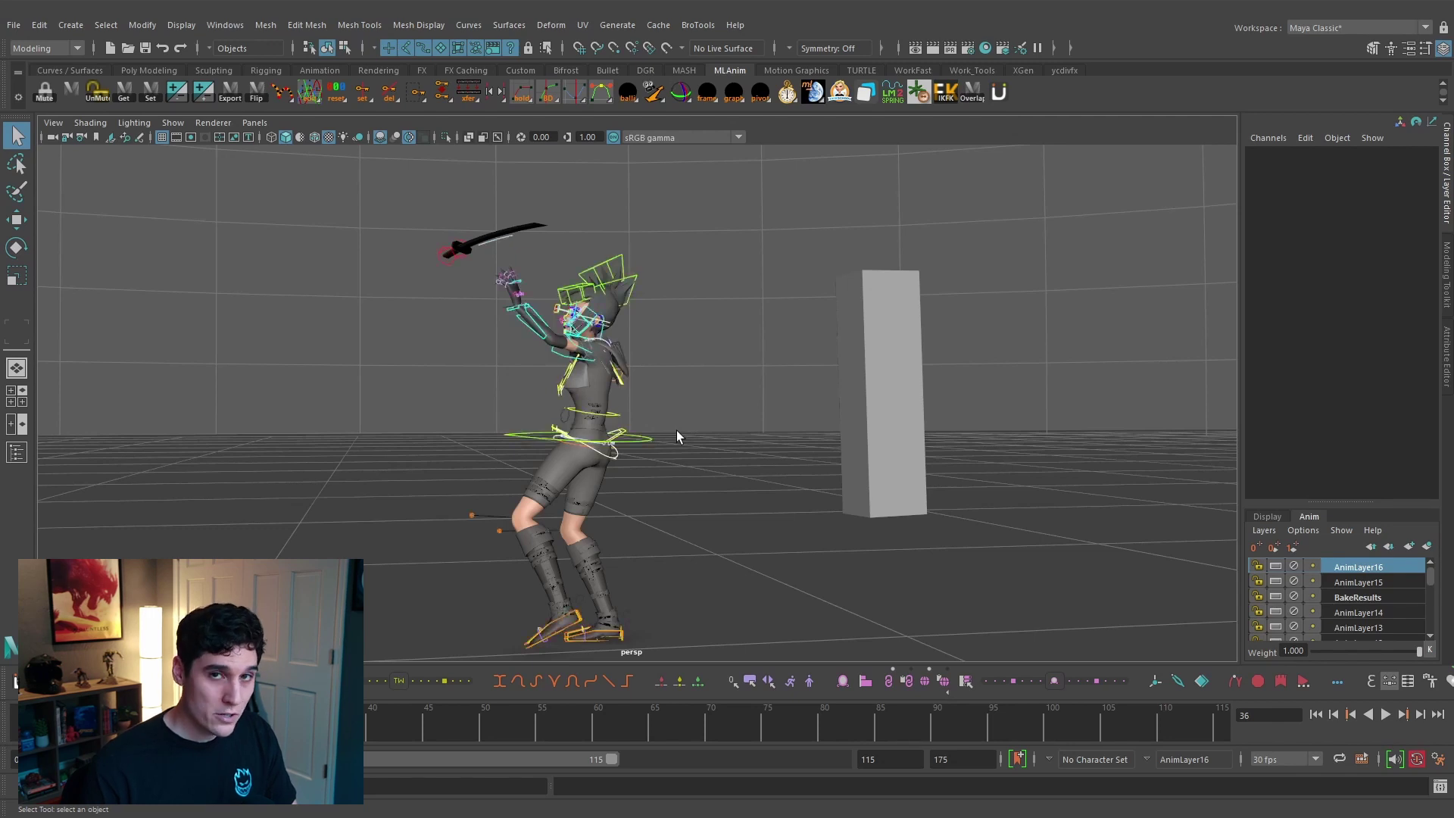
alt+right_drag(627, 436, 660, 448)
key(c)
key(c)
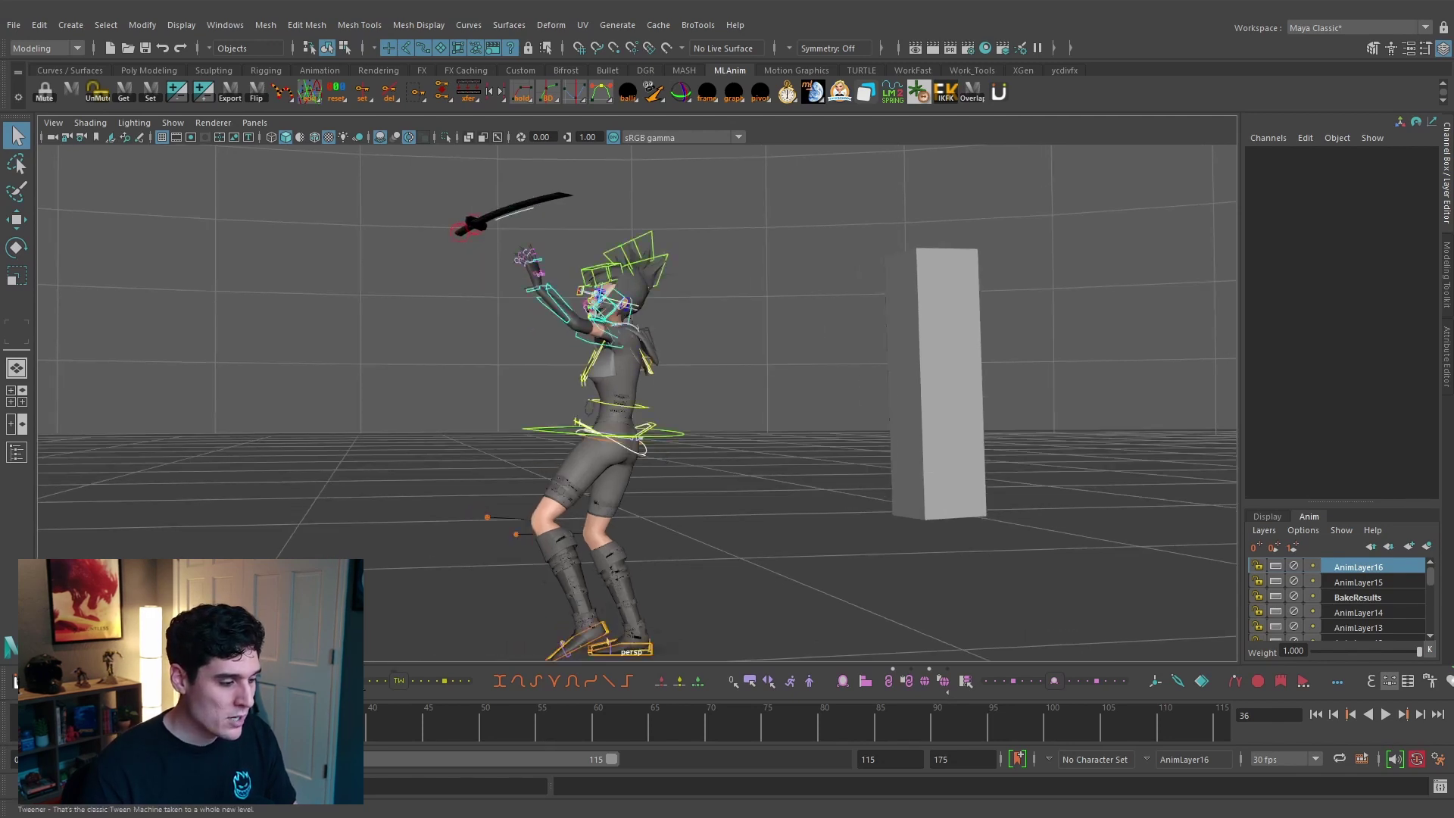
key(alt+v)
key(alt+v)
- Rotate the L_arm_fk_start_ctrl control at frame 37, then hide the control curves and scrub the timeline to review the arm
alt+middle_drag(576, 426, 602, 470)
click(576, 353)
key(f)
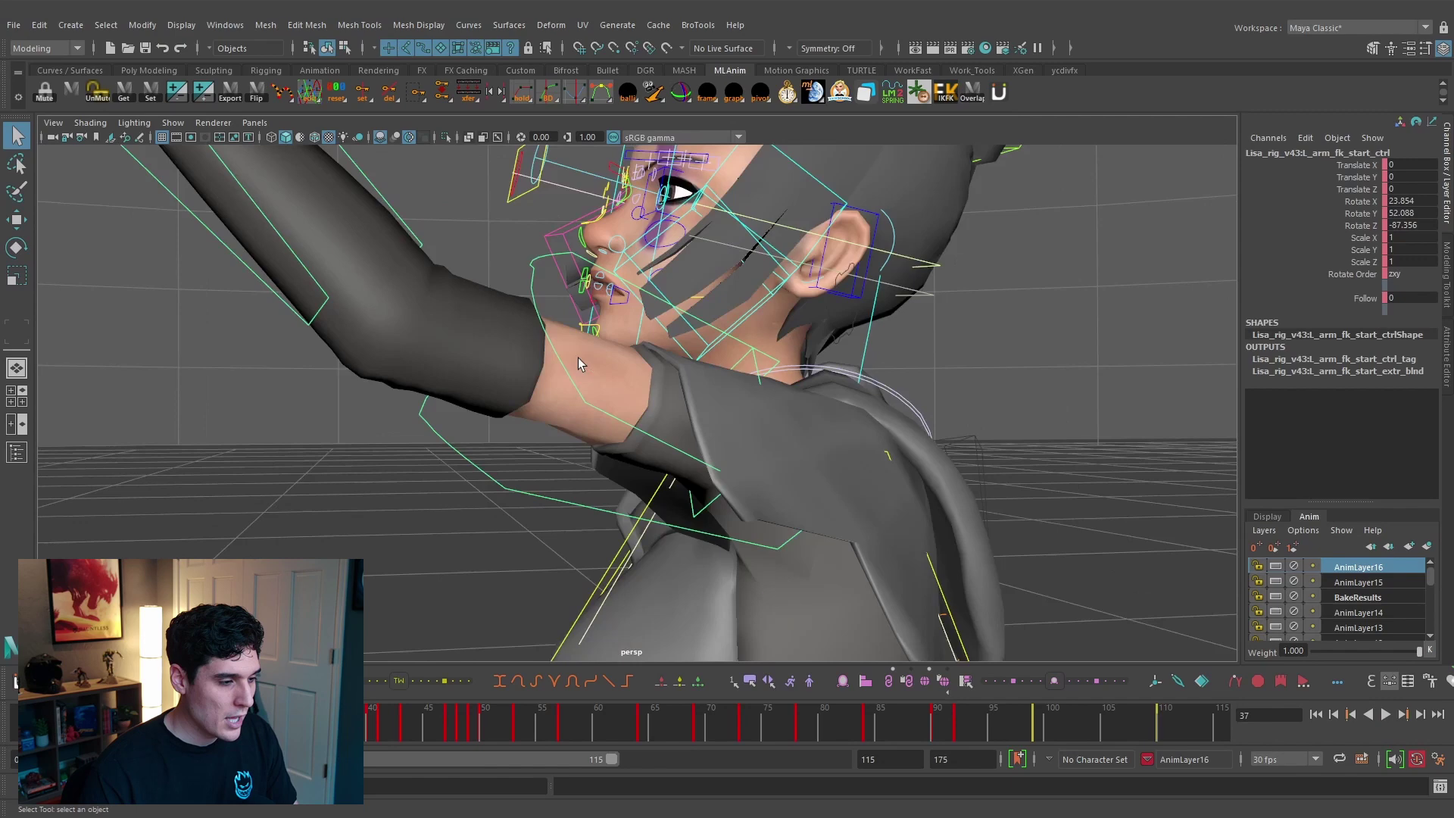
key(e)
alt+right_drag(760, 453, 687, 457)
alt+middle_drag(687, 457, 679, 420)
drag(672, 433, 690, 440)
alt+right_drag(795, 445, 753, 448)
alt+middle_drag(753, 448, 739, 402)
key(c)
drag(338, 723, 360, 723)
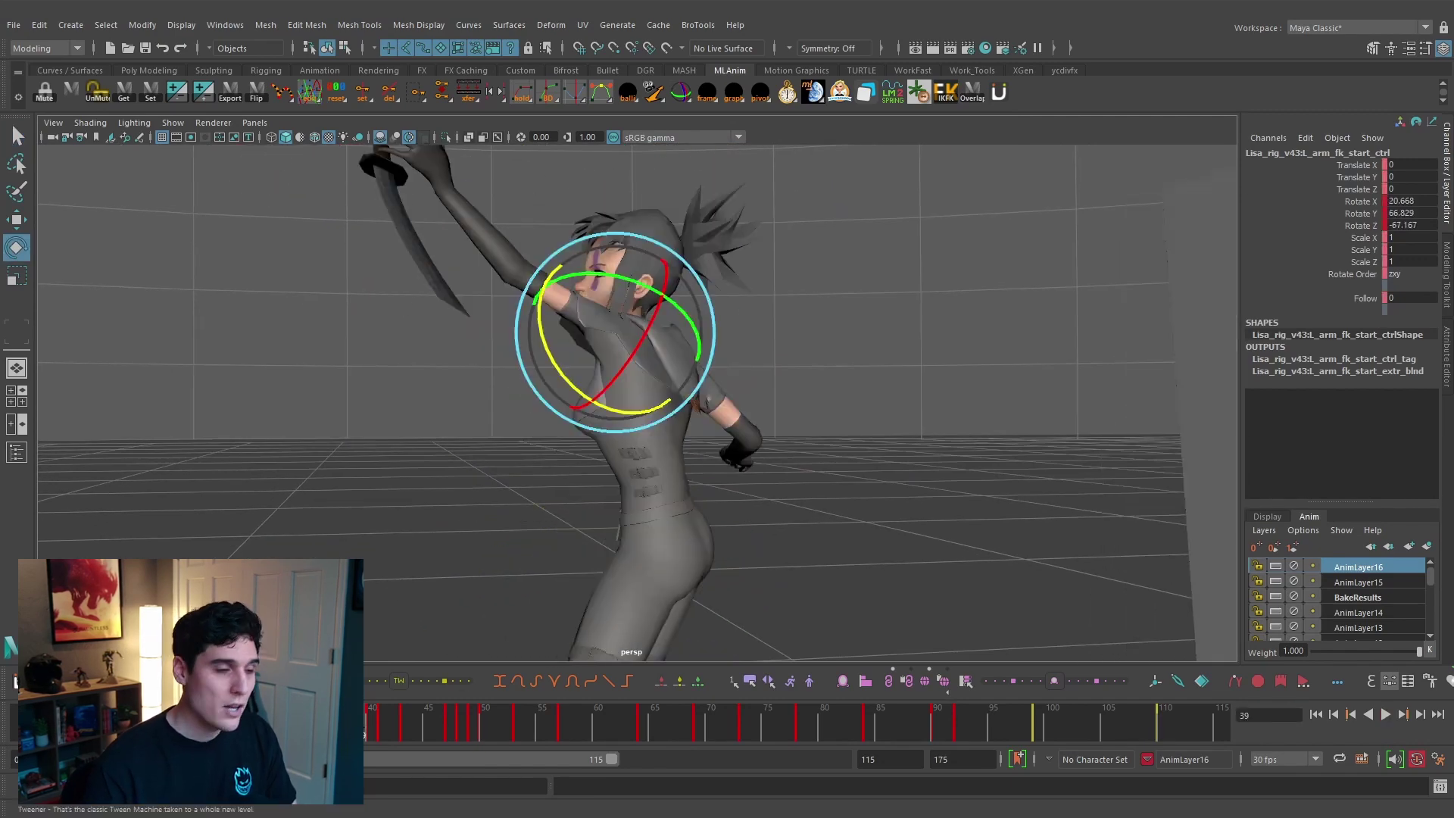
- Undo the rotation of the arm control
key(ctrl+z)
key(ctrl+z)
alt+right_drag(681, 457, 598, 453)
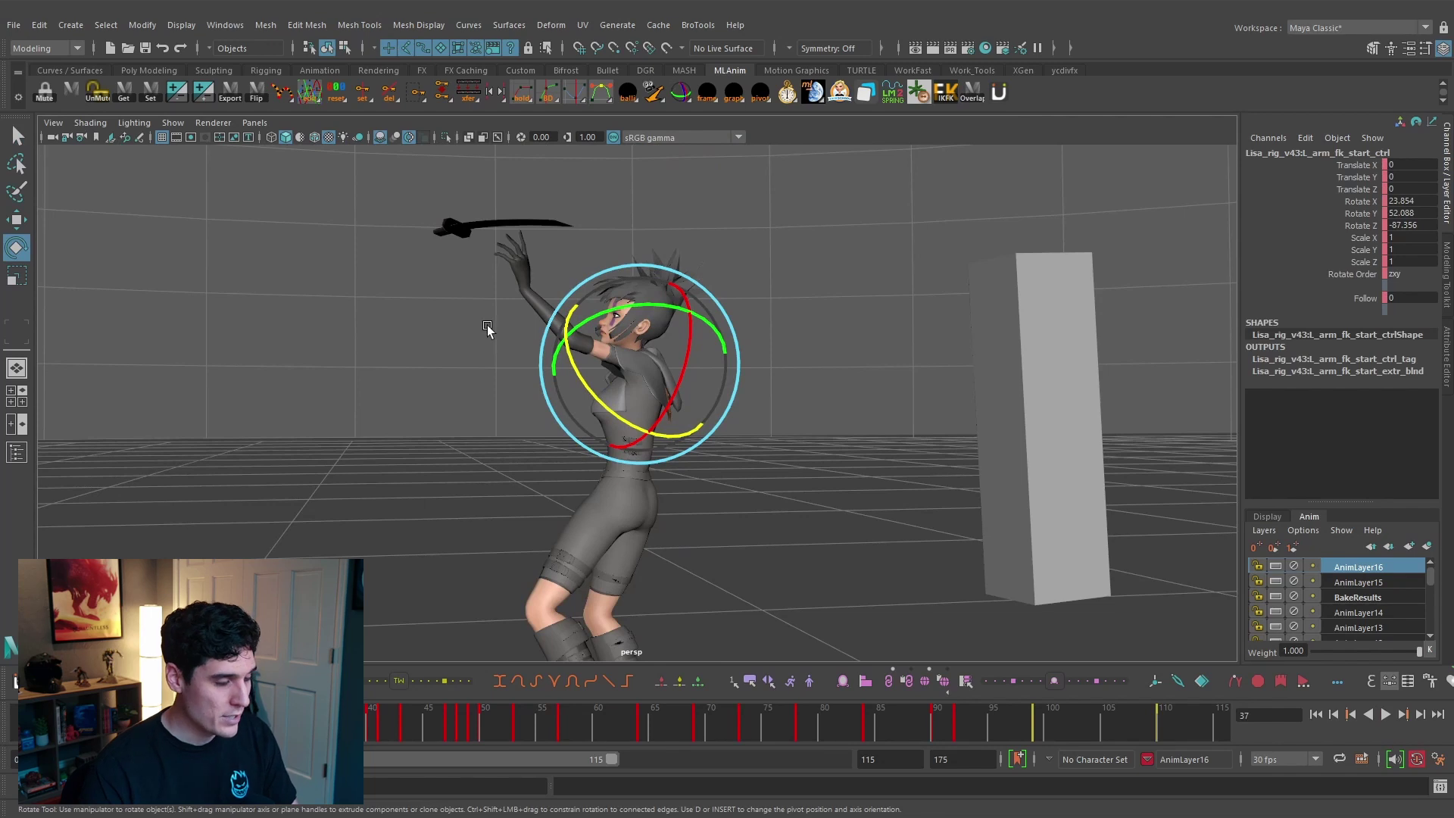
- Show the NURBS curves in the viewport and look up their built-in shortcut among the display options
key(alt+1)
click(206, 123)
mouse_move(176, 123)
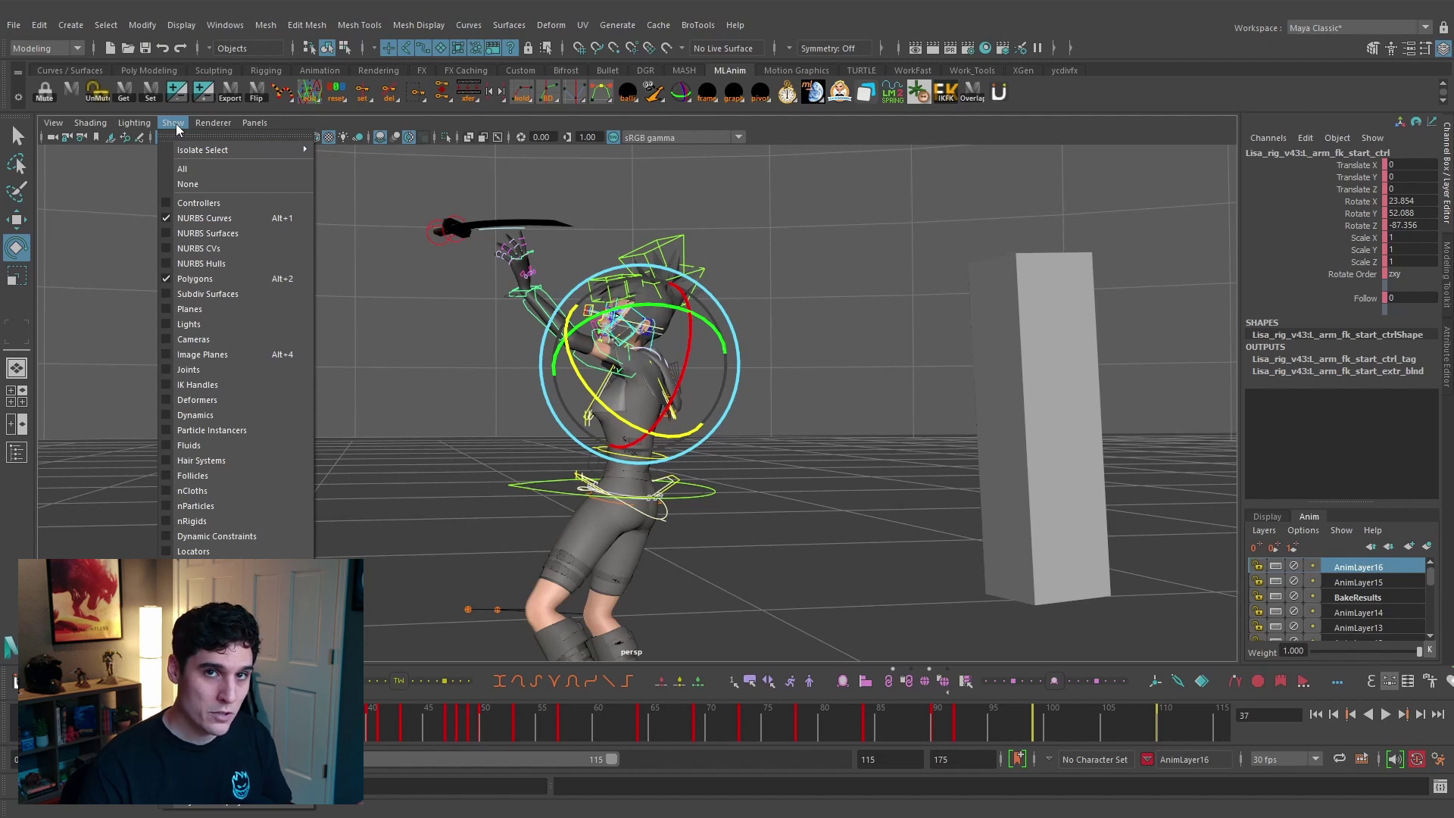
click(493, 342)
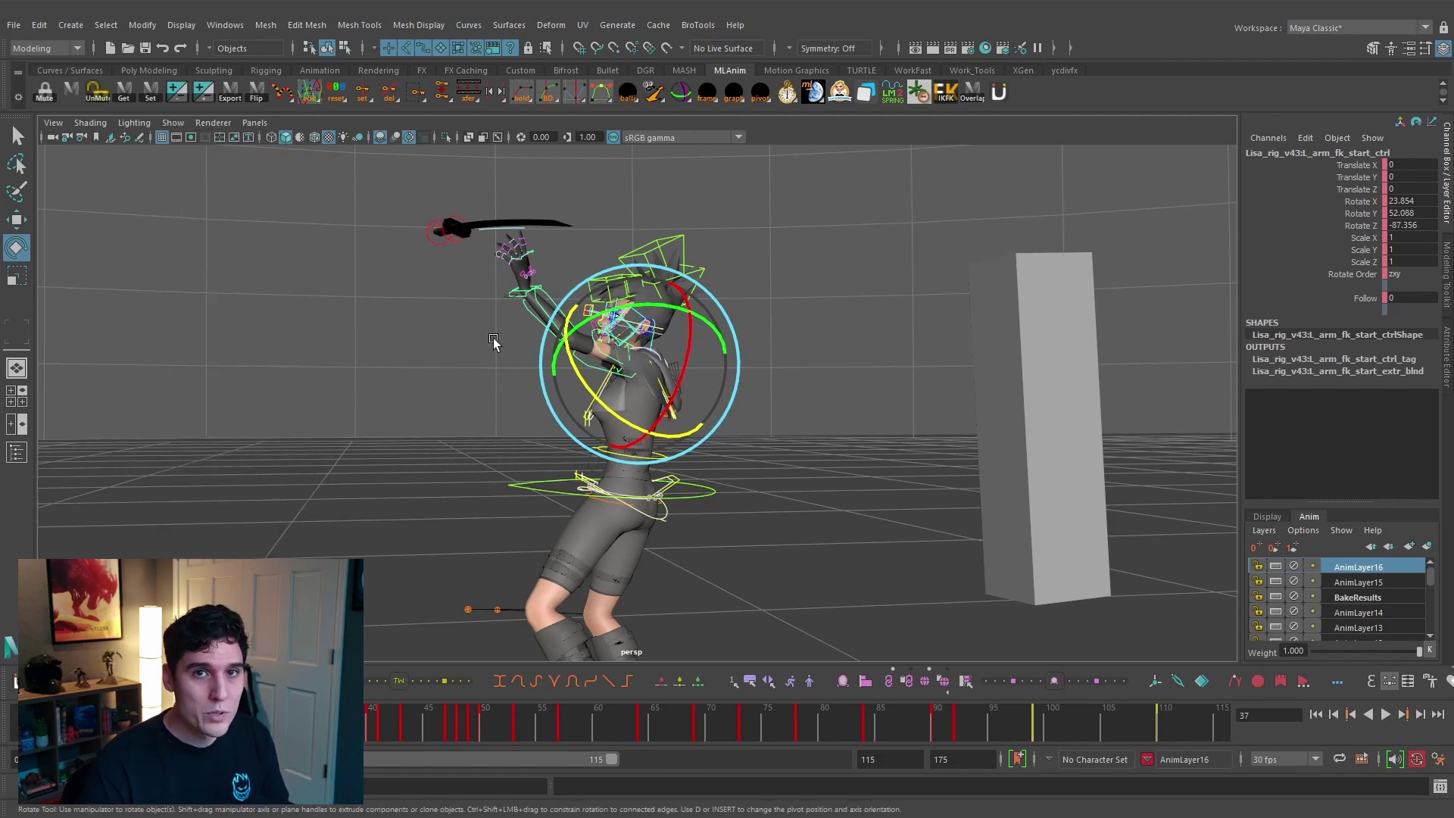
- Step forward through the arm control's keyframes from frame 37 to frame 50
alt+drag(605, 386, 798, 402)
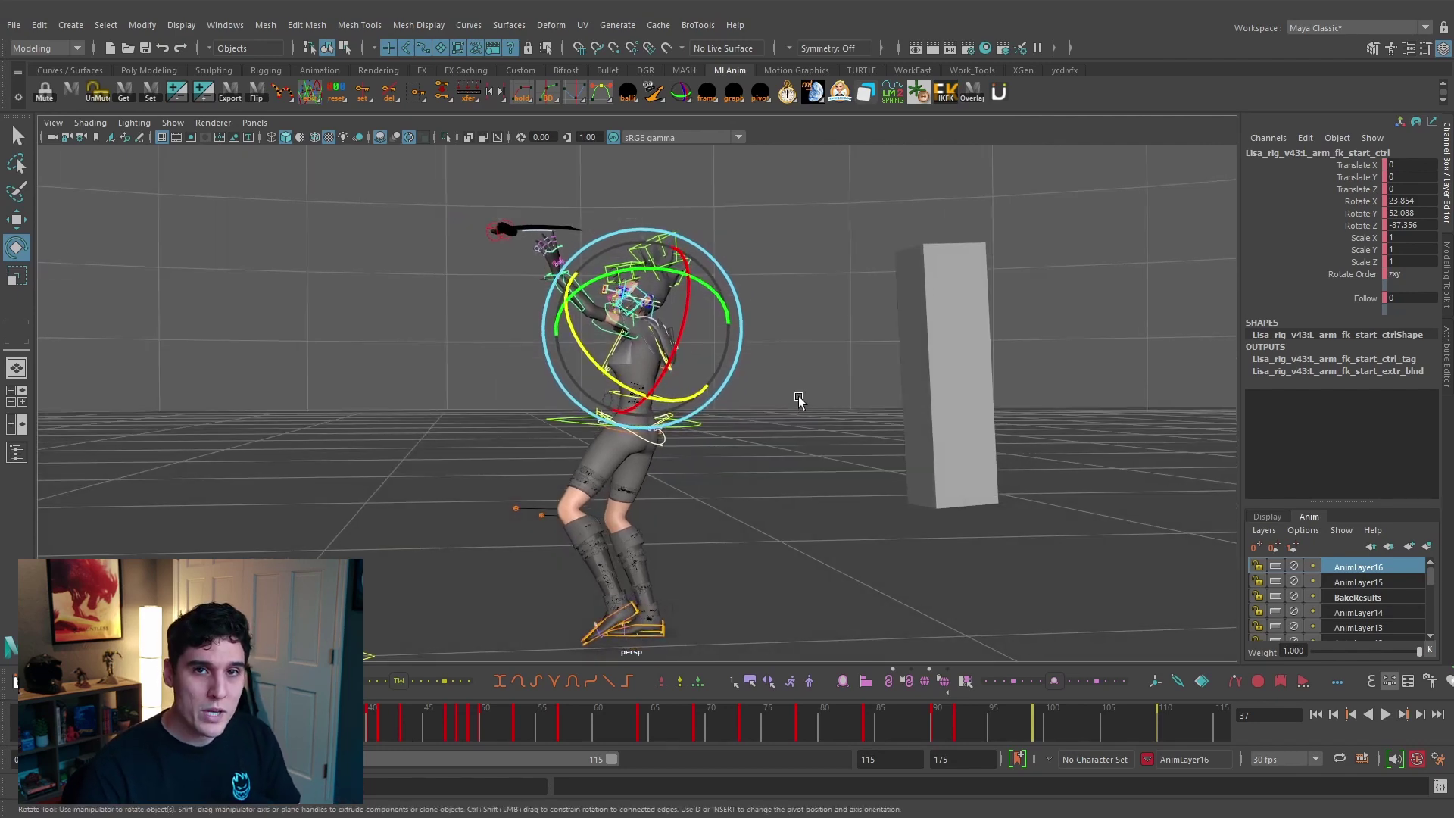
alt+drag(777, 446, 774, 445)
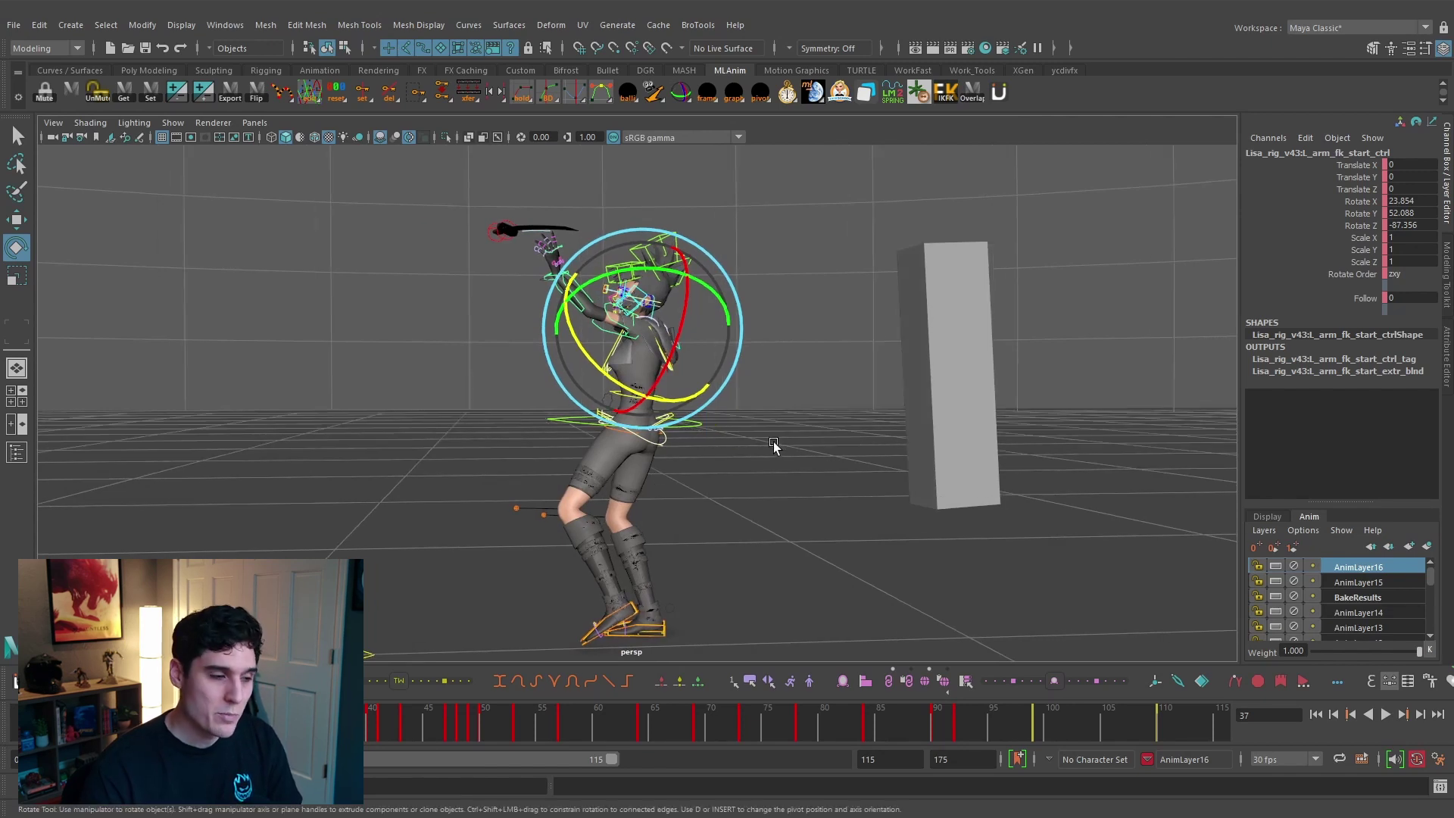
key(alt+period)
key(alt+period)
key(alt+period)
key(alt+period)
key(alt+period)
key(alt+period)
key(alt+period)
key(alt+period)
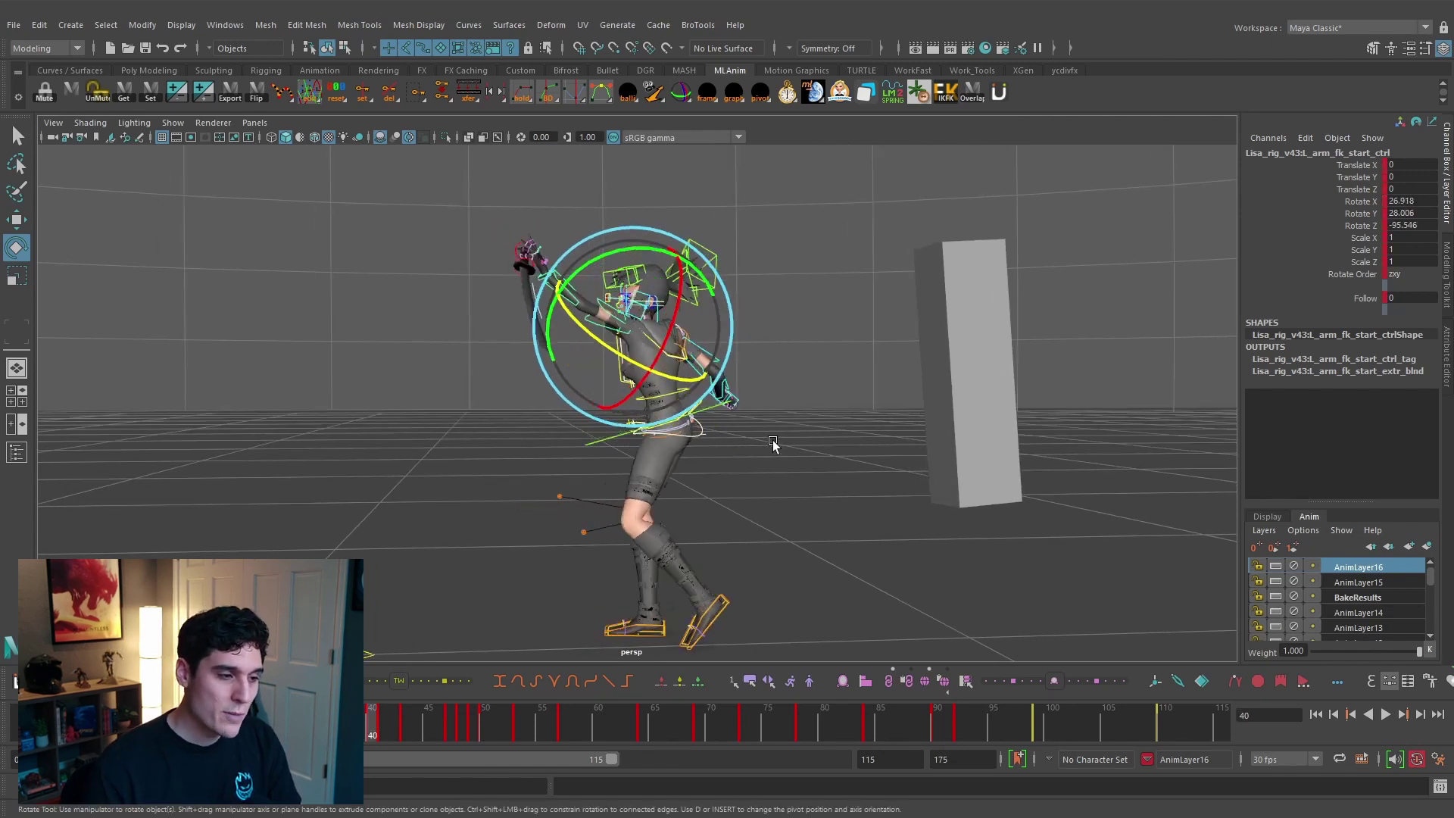
key(alt+period)
key(alt+period)
key(alt+period)
key(alt+period)
key(alt+period)
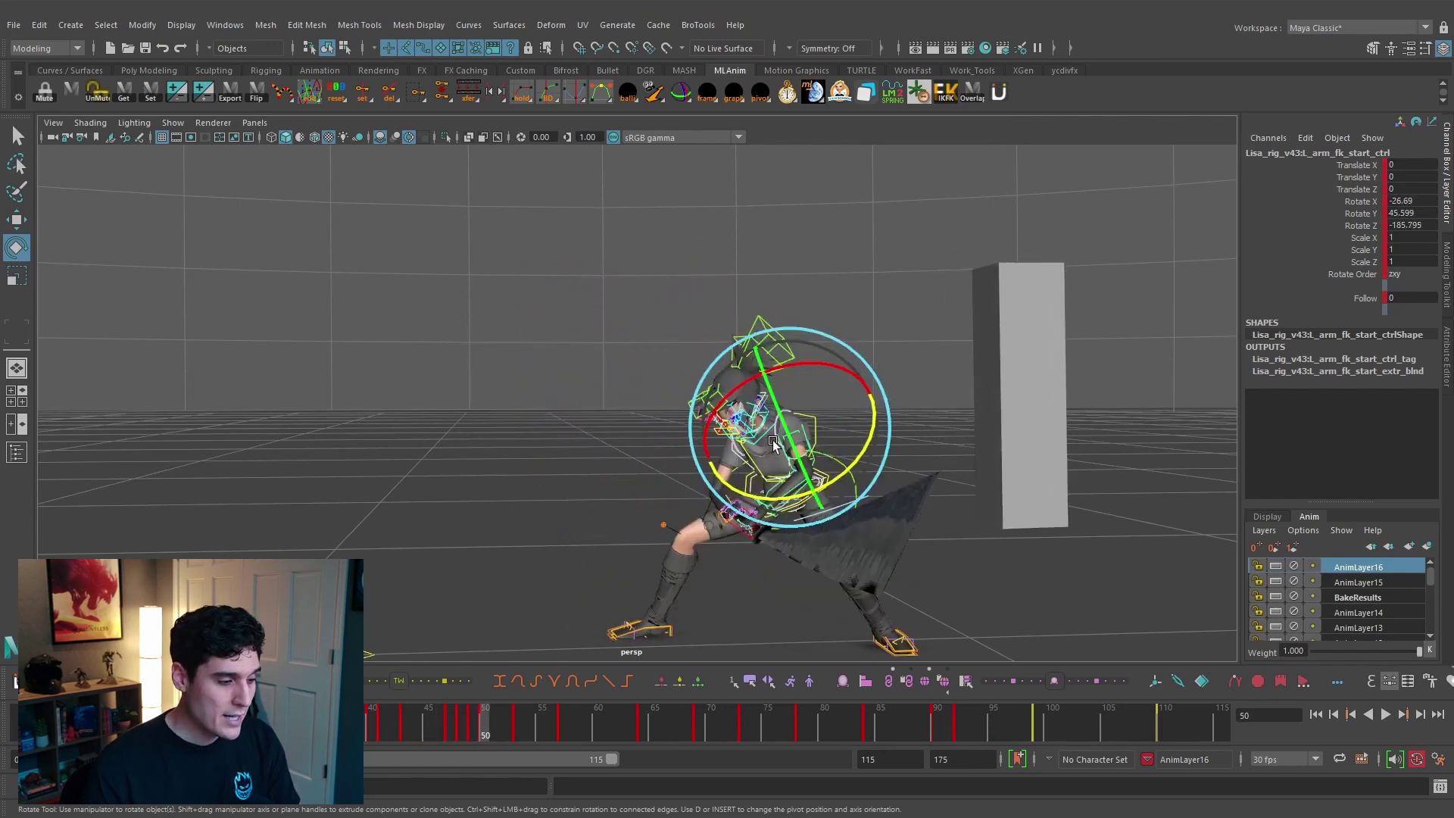
- Step backward from frame 50 to about frame 37 and review the arm animation
key(alt+comma)
key(alt+comma)
key(alt+comma)
key(alt+comma)
key(alt+comma)
key(alt+comma)
key(alt+comma)
key(alt+comma)
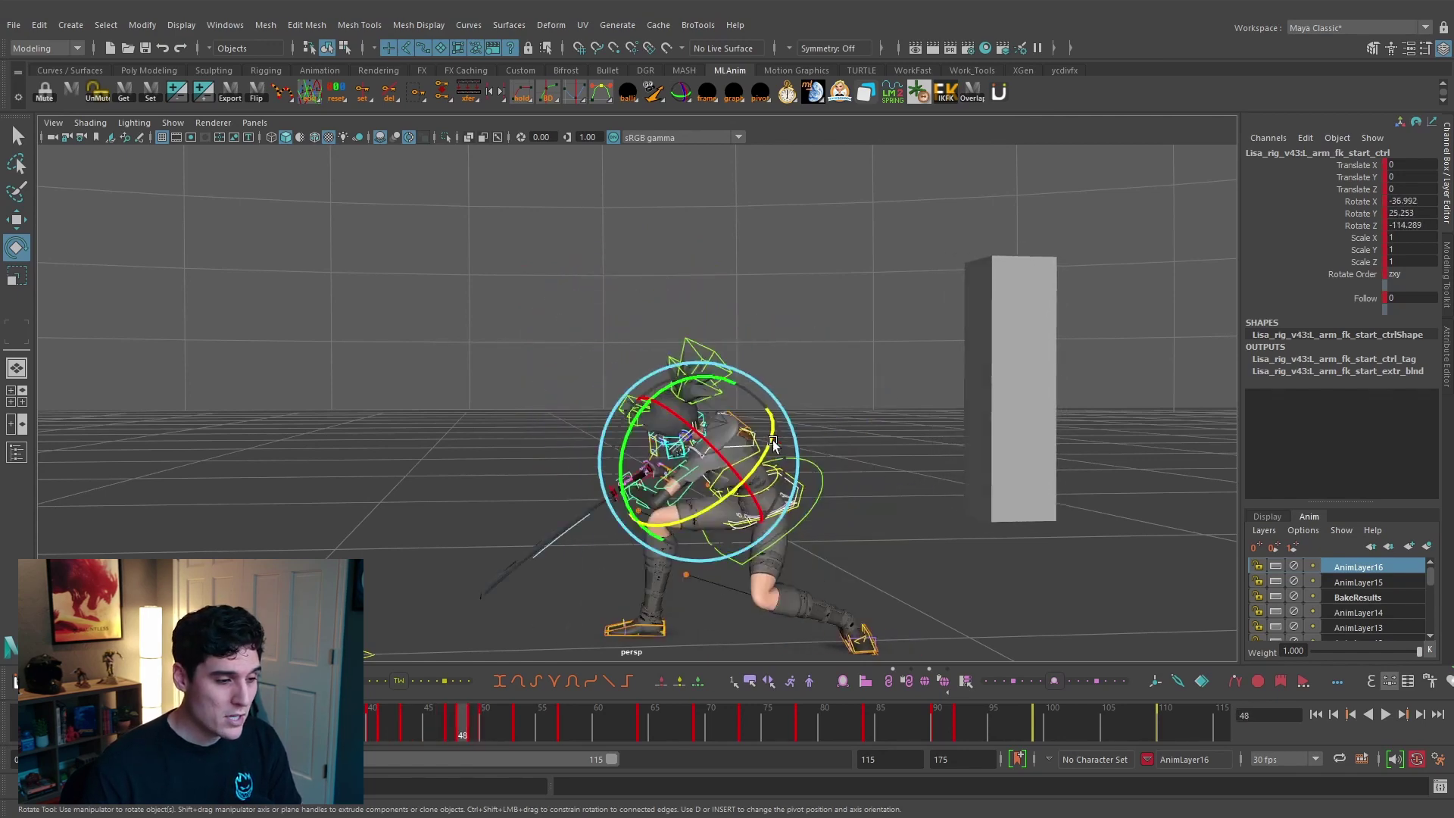
key(alt+comma)
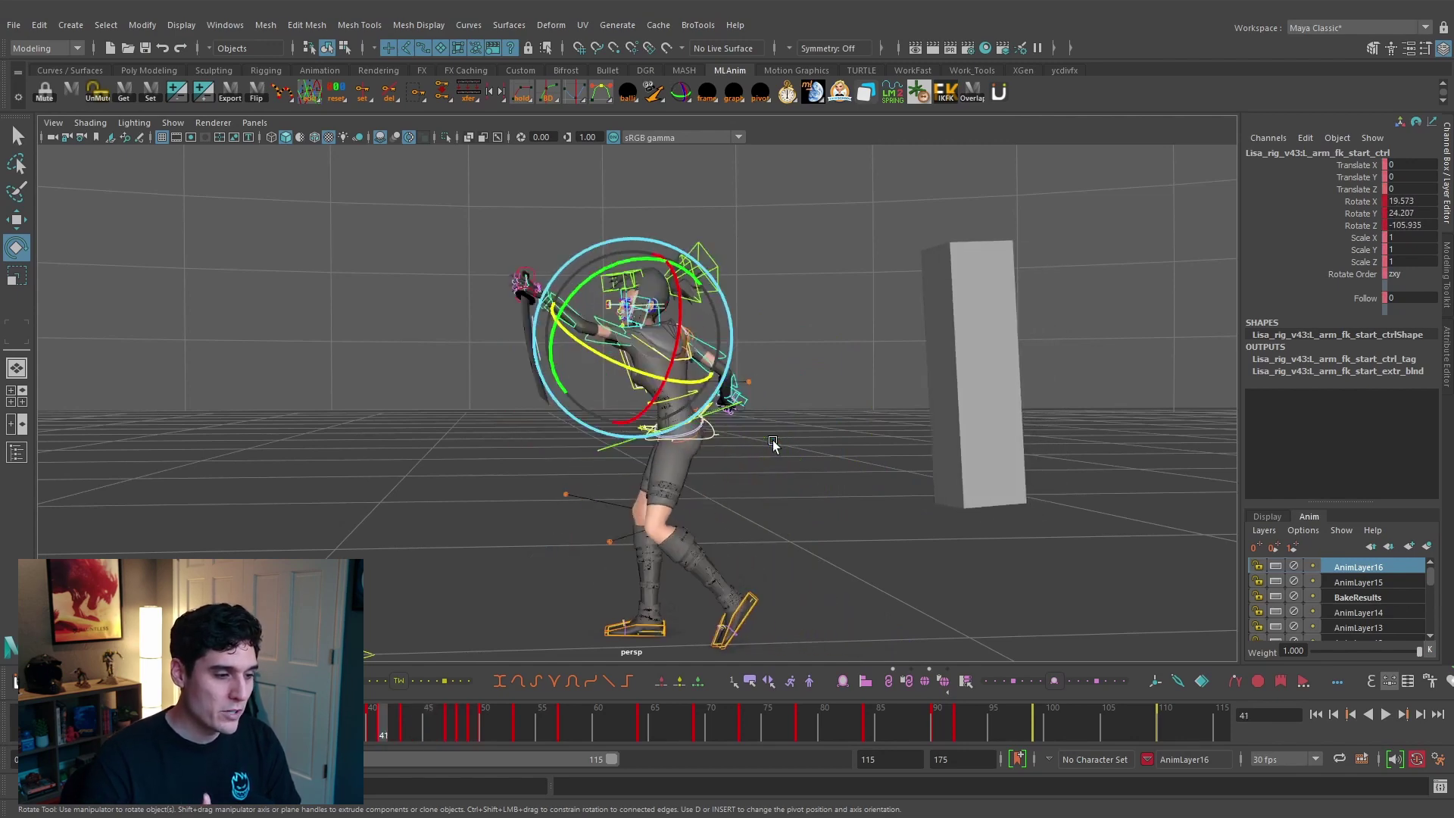
key(alt+comma)
- Step back and forth between neighbouring frames around frame 37, ending at frame 41
key(alt+comma)
key(alt+comma)
key(alt+comma)
key(alt+comma)
key(alt+period)
key(alt+period)
key(alt+period)
key(alt+period)
key(alt+period)
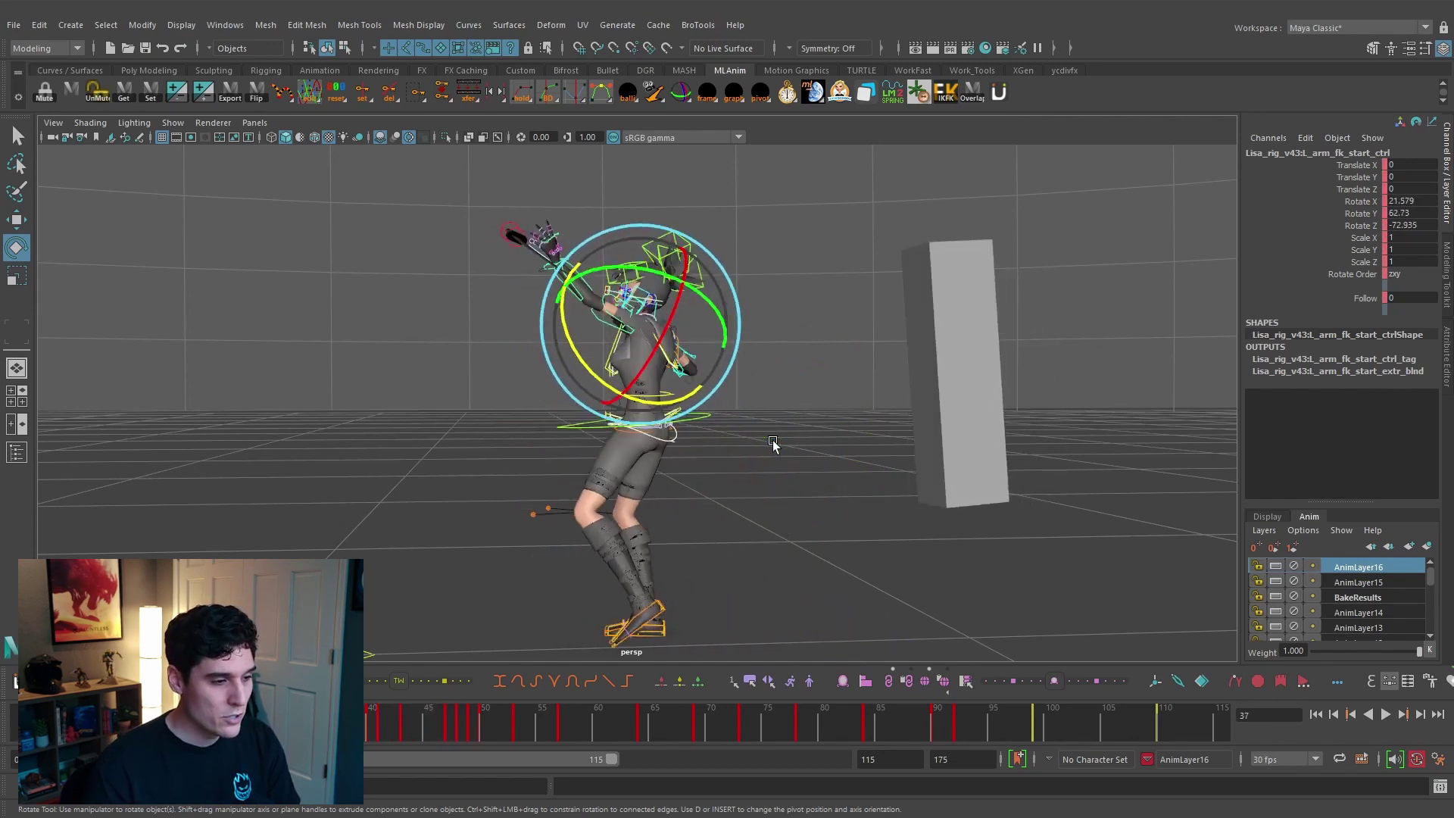
key(alt+comma)
key(alt+comma)
key(alt+comma)
key(alt+comma)
key(alt+comma)
key(alt+comma)
key(alt+period)
key(alt+period)
key(alt+period)
key(alt+period)
key(alt+period)
key(alt+period)
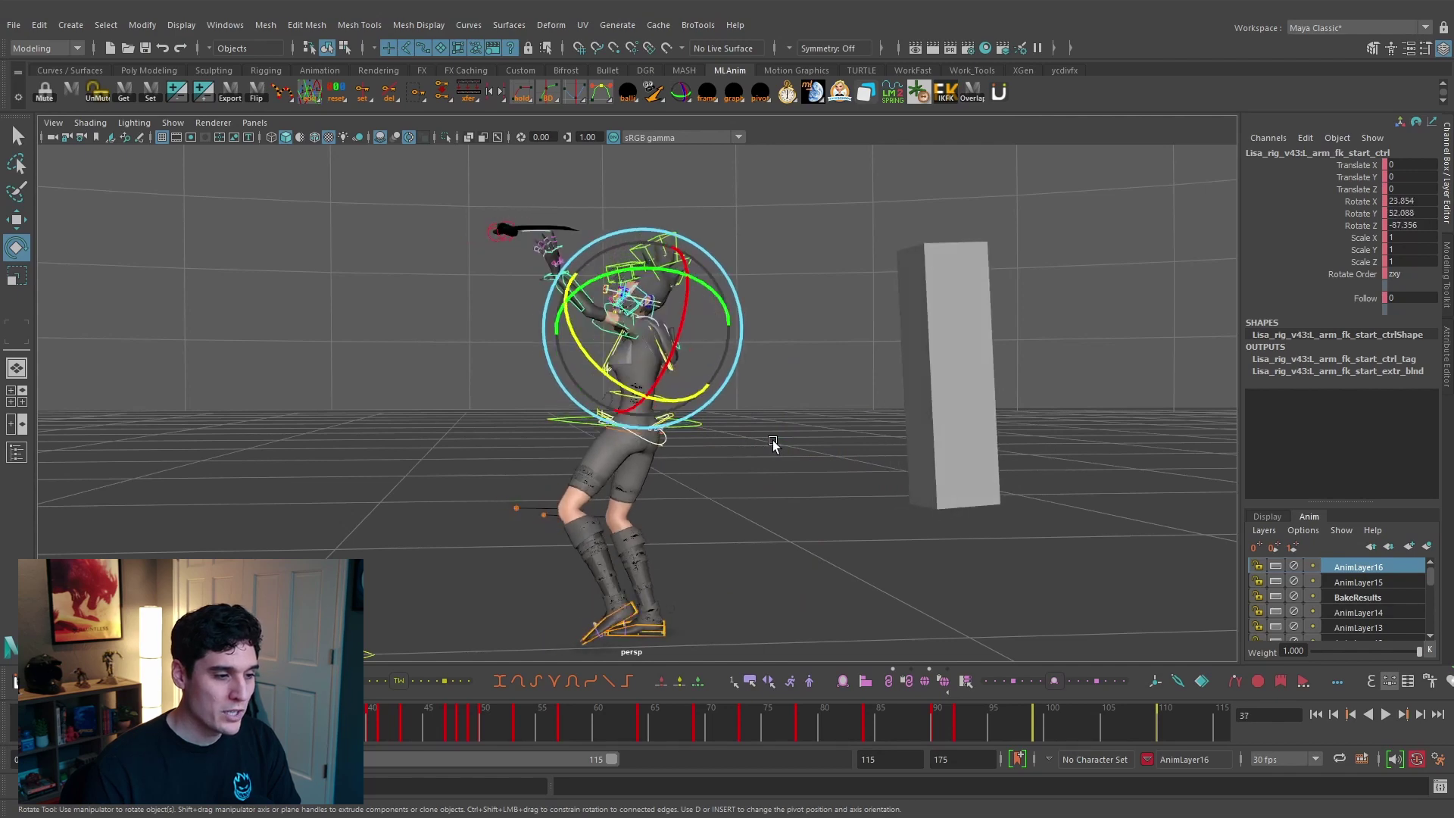
key(alt+comma)
key(alt+comma)
key(alt+period)
key(alt+period)
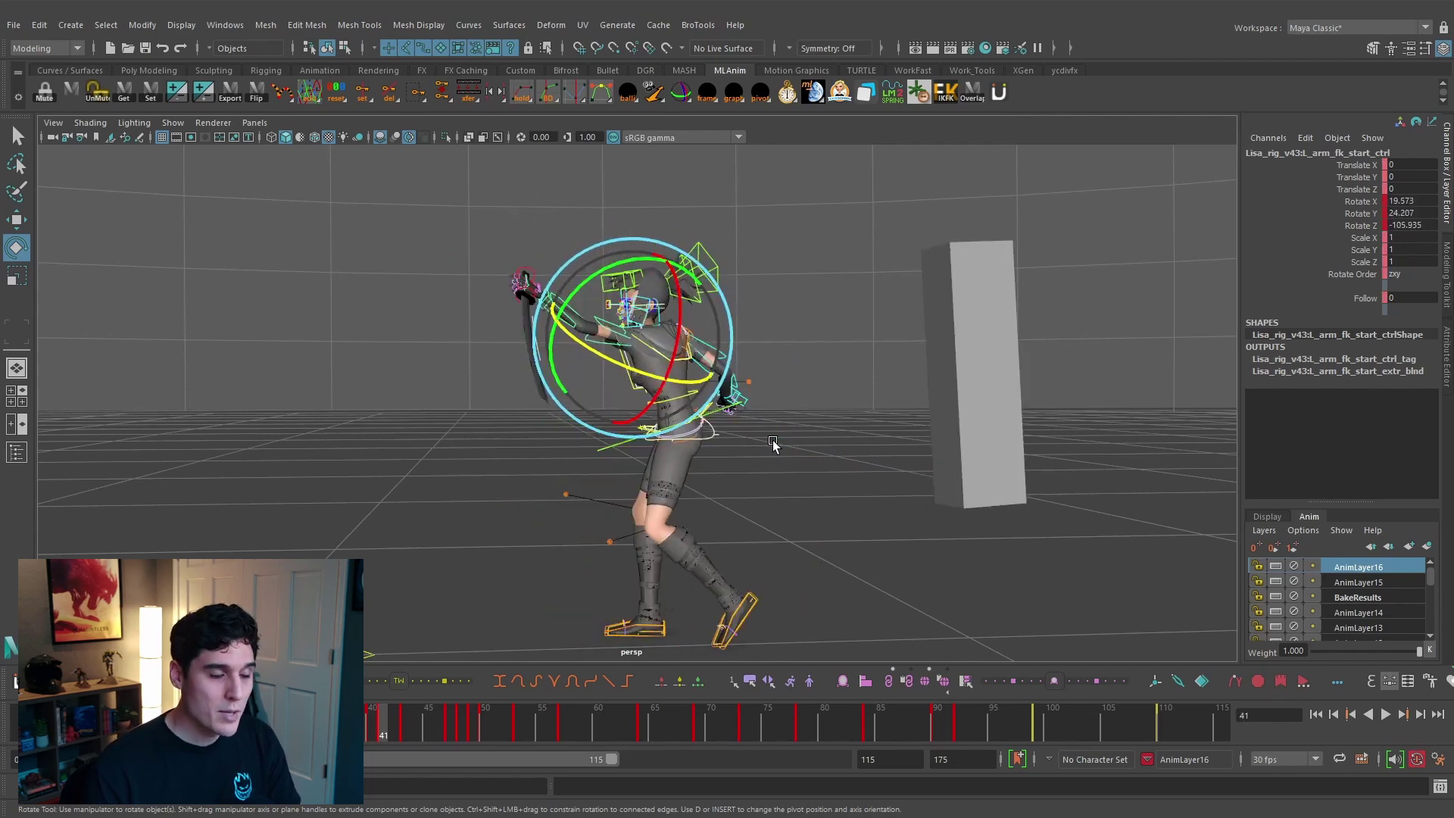
- Advance from frame 41 to frame 50, and return to the arm control's keyframe at frame 43
key(alt+period)
key(alt+period)
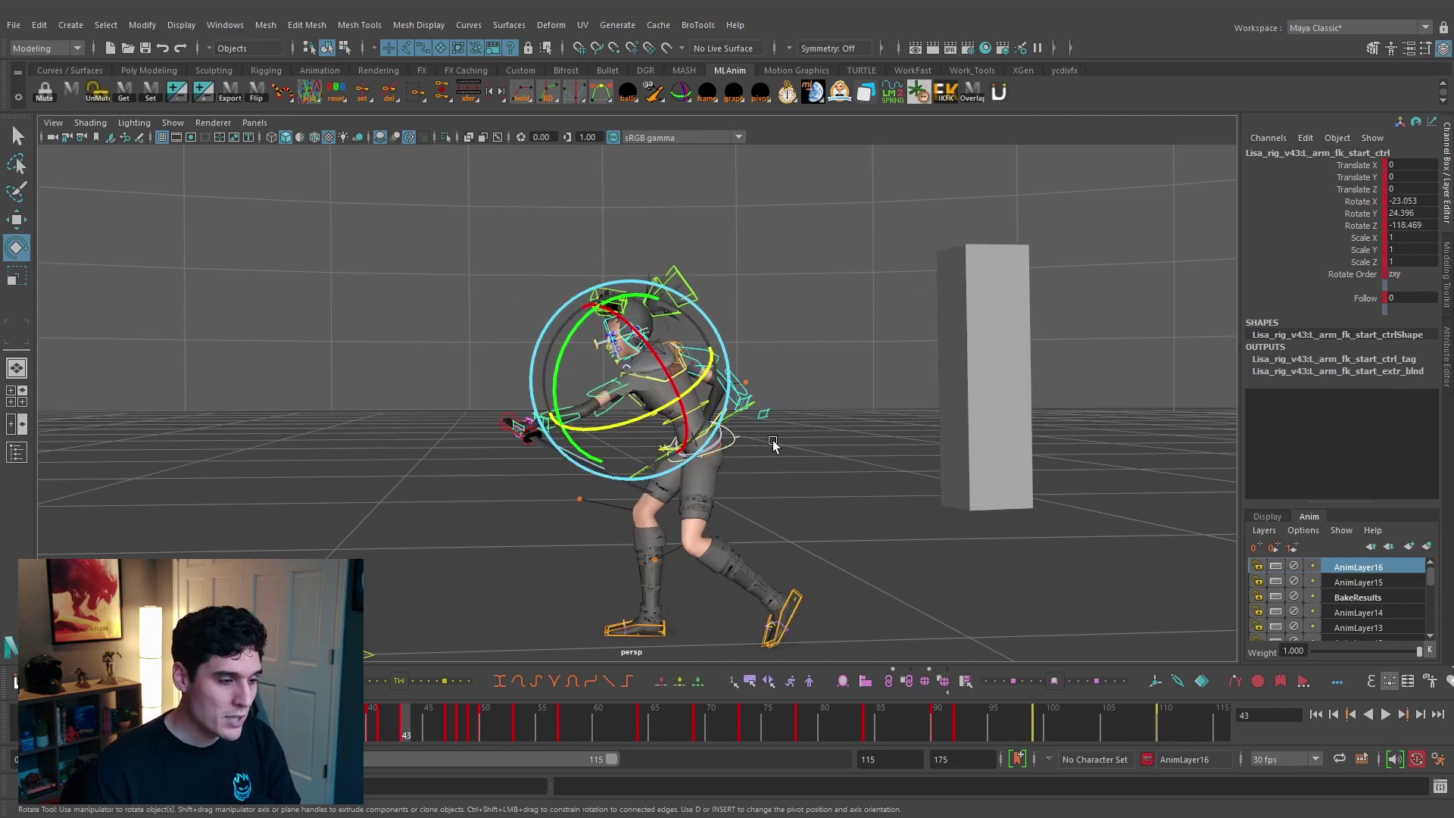
key(alt+period)
key(alt+period)
key(alt+period)
key(alt+period)
key(alt+period)
key(alt+period)
key(alt+period)
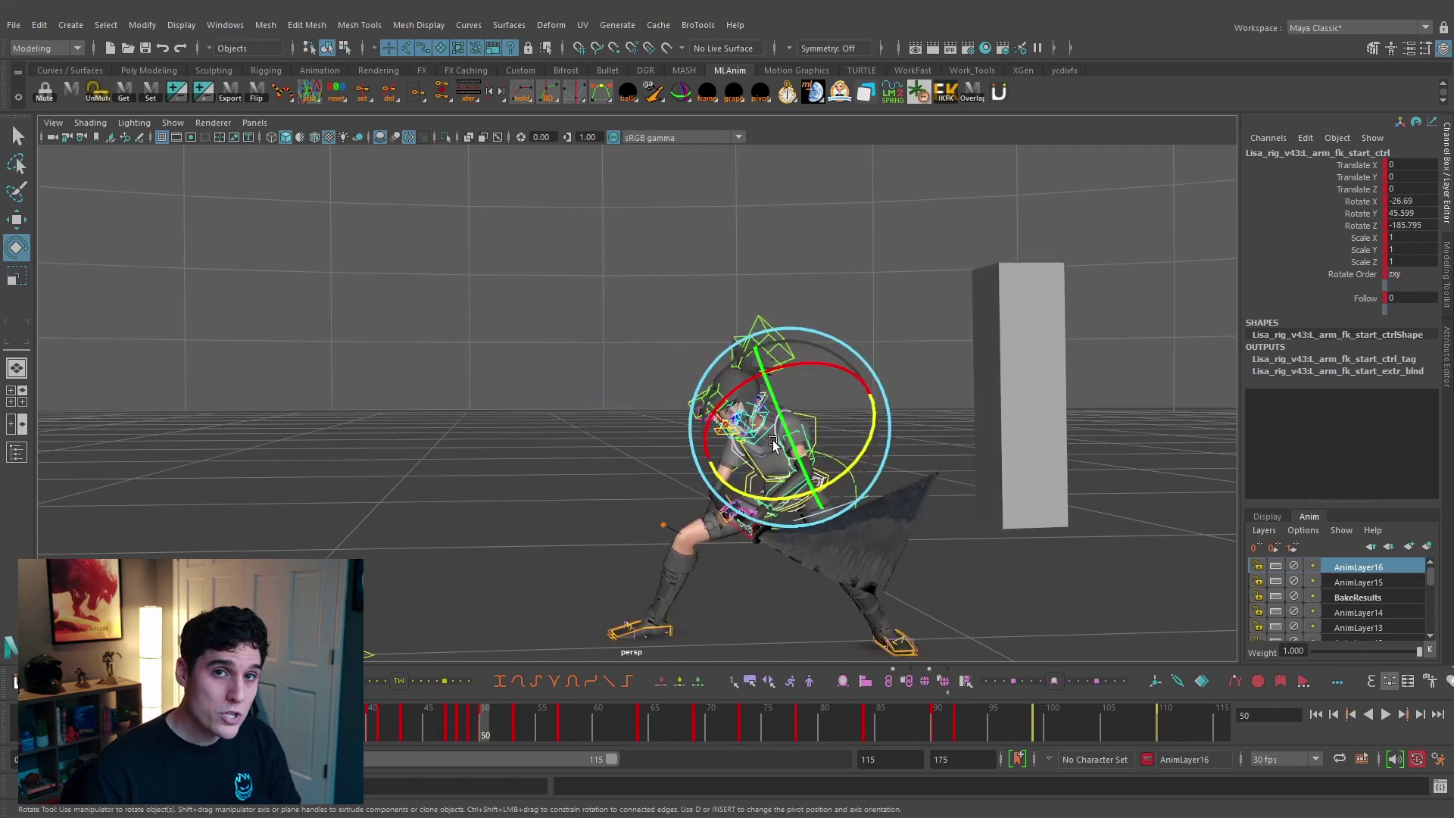
key(period)
key(period)
key(period)
key(period)
key(period)
key(period)
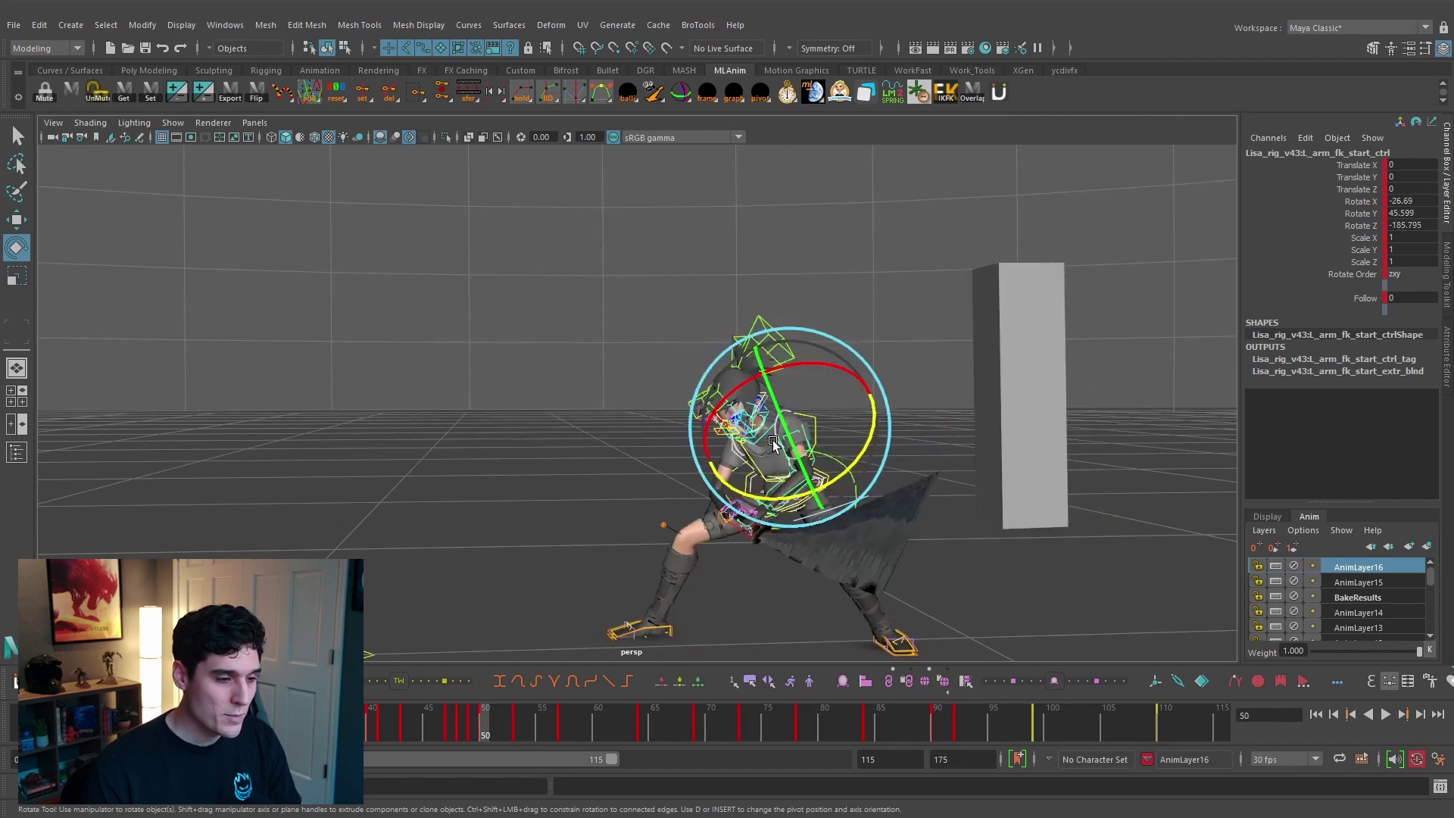
key(comma)
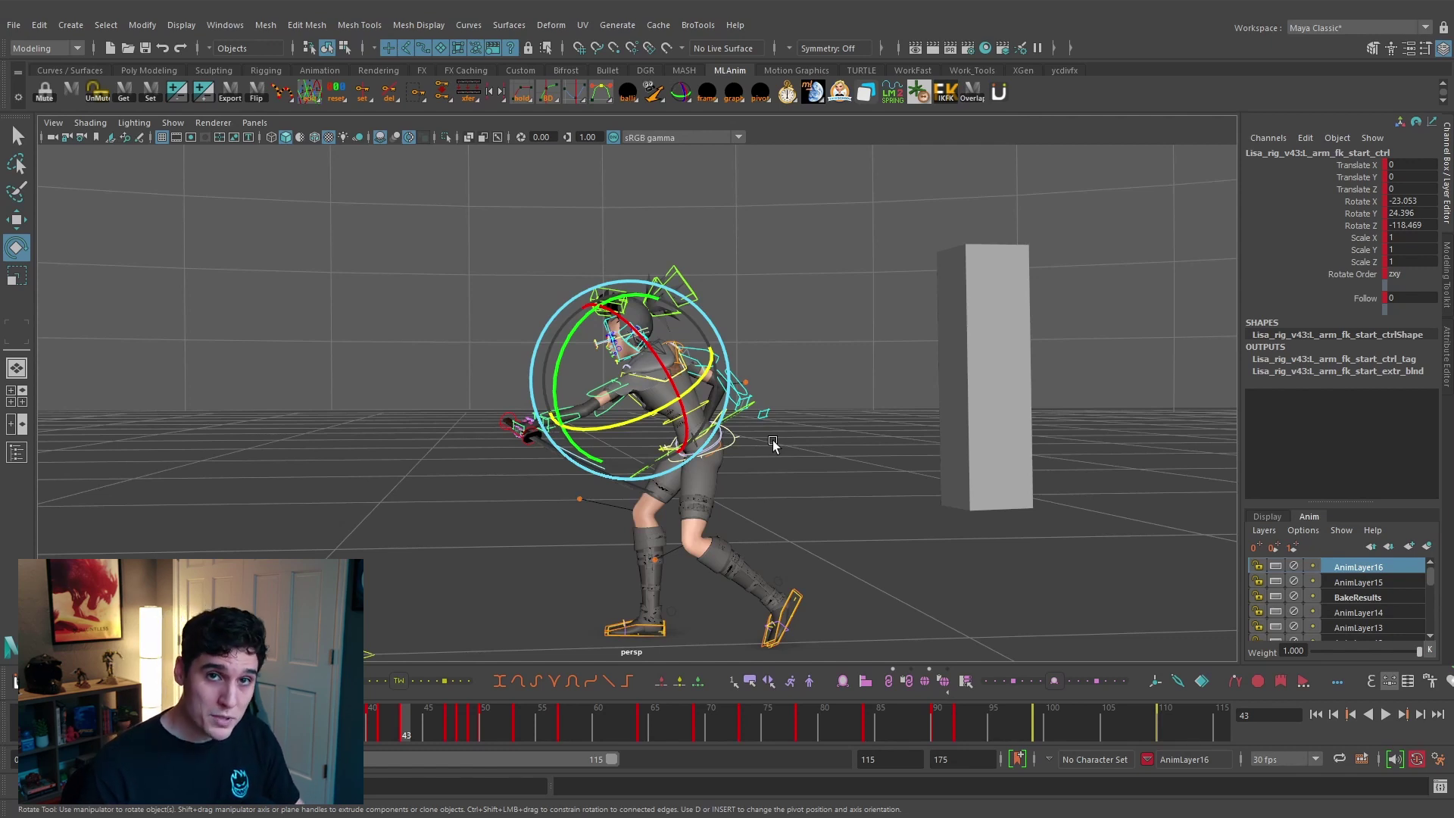
- Cycle the selected arm control through the Move, Rotate and Scale tools, ending on the Move tool
scroll(784, 367, up, 2)
key(w)
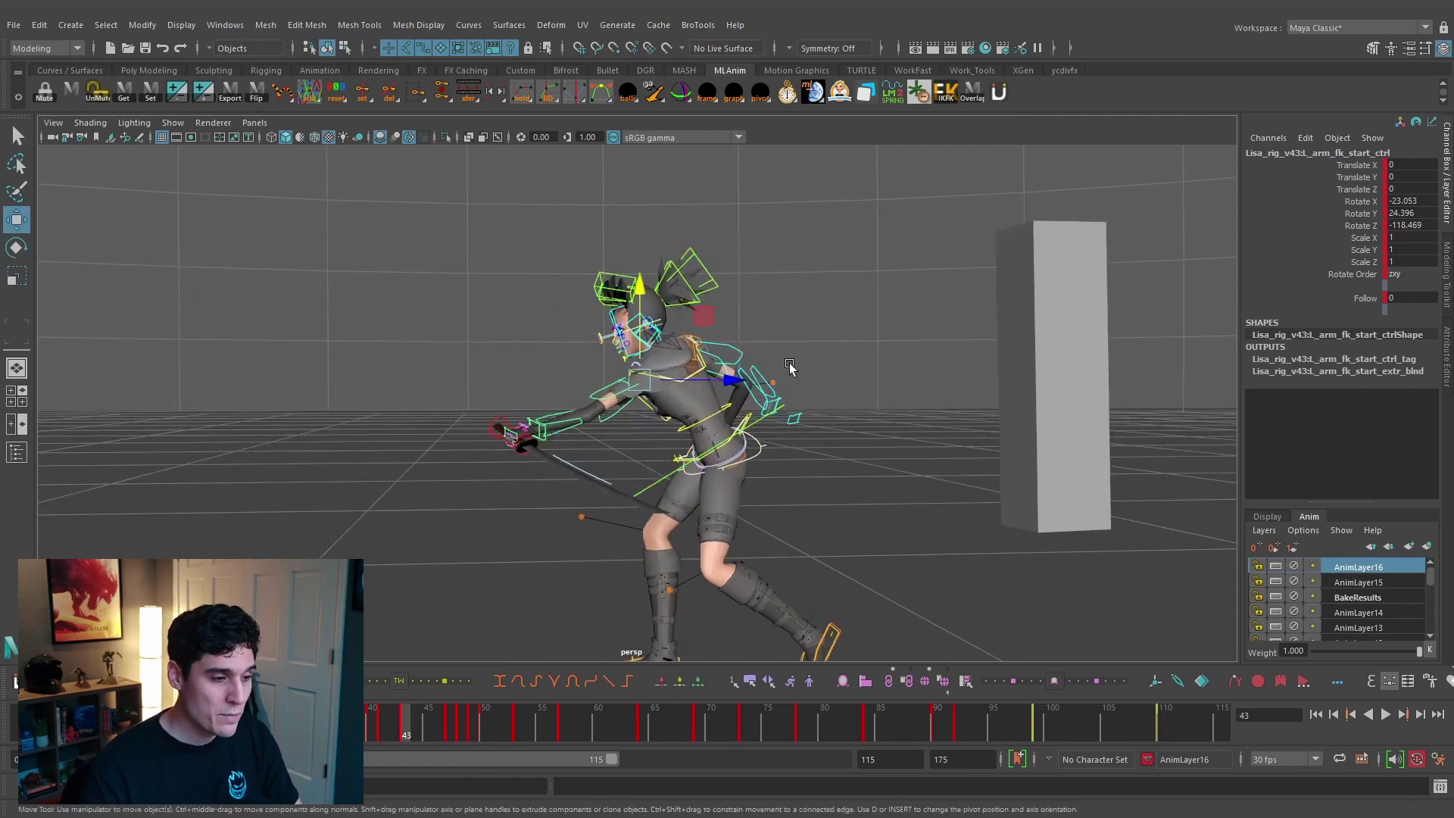
key(e)
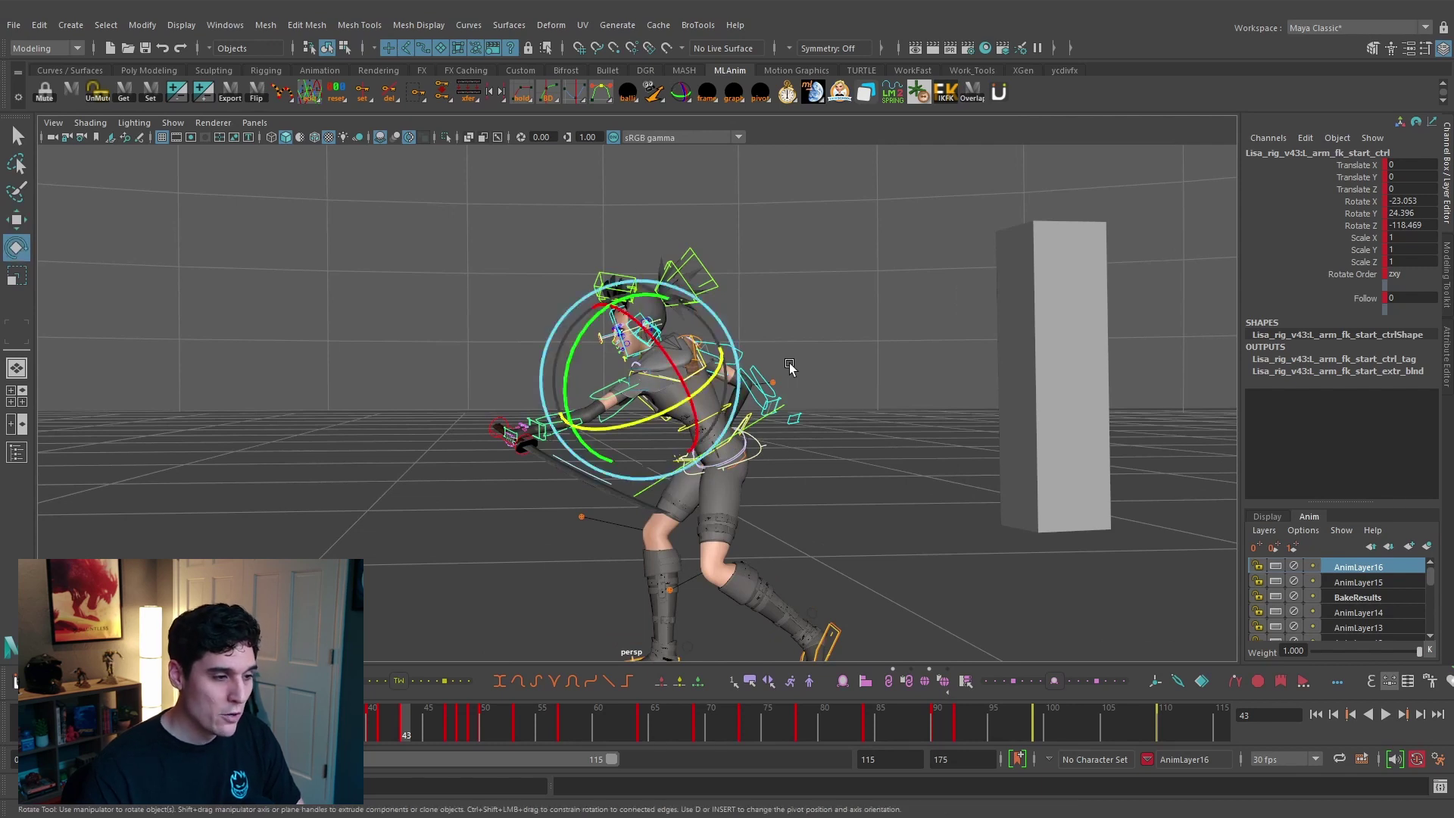
key(r)
key(w)
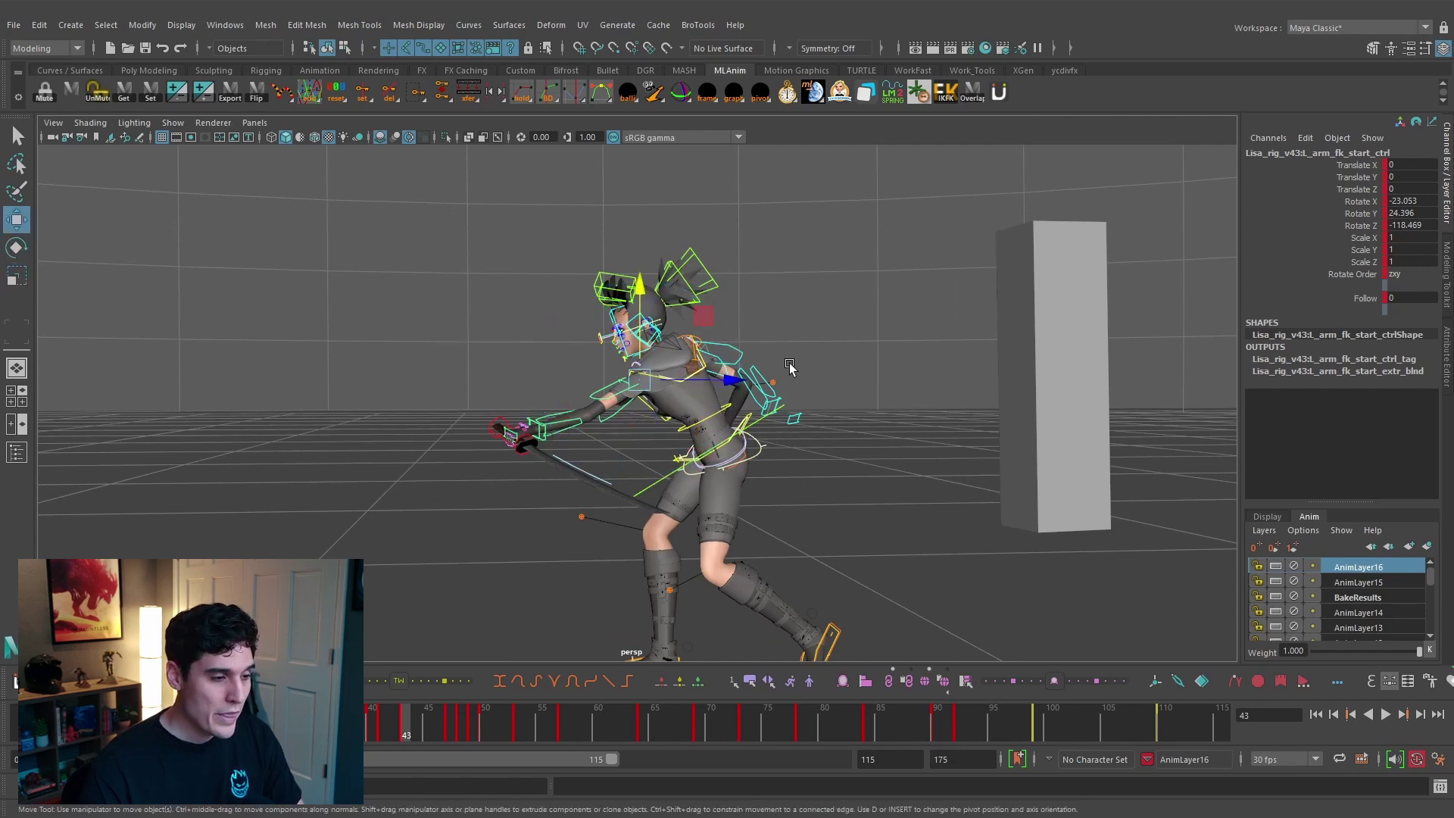
scroll(799, 390, up, 3)
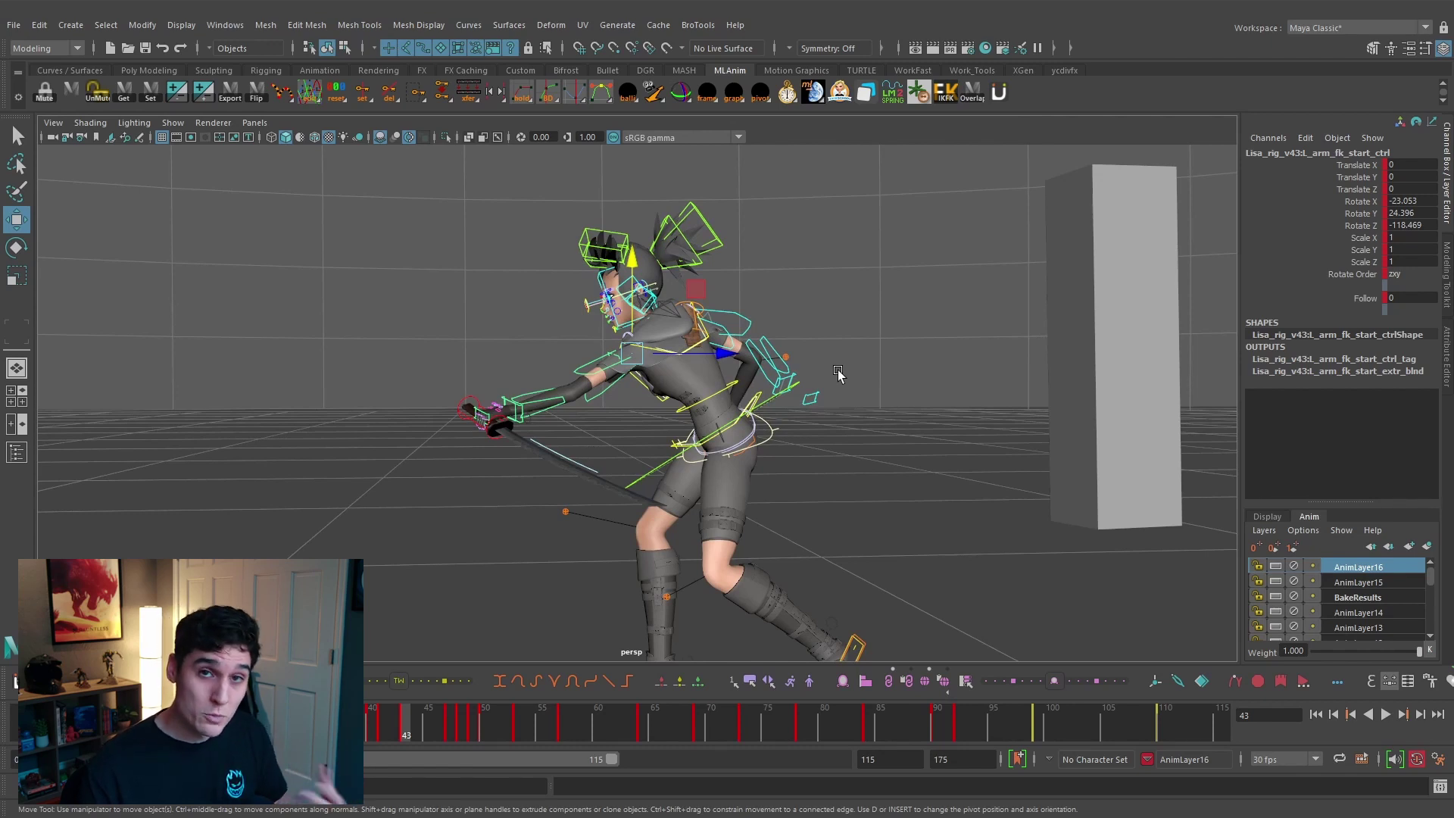
scroll(806, 314, up, 1)
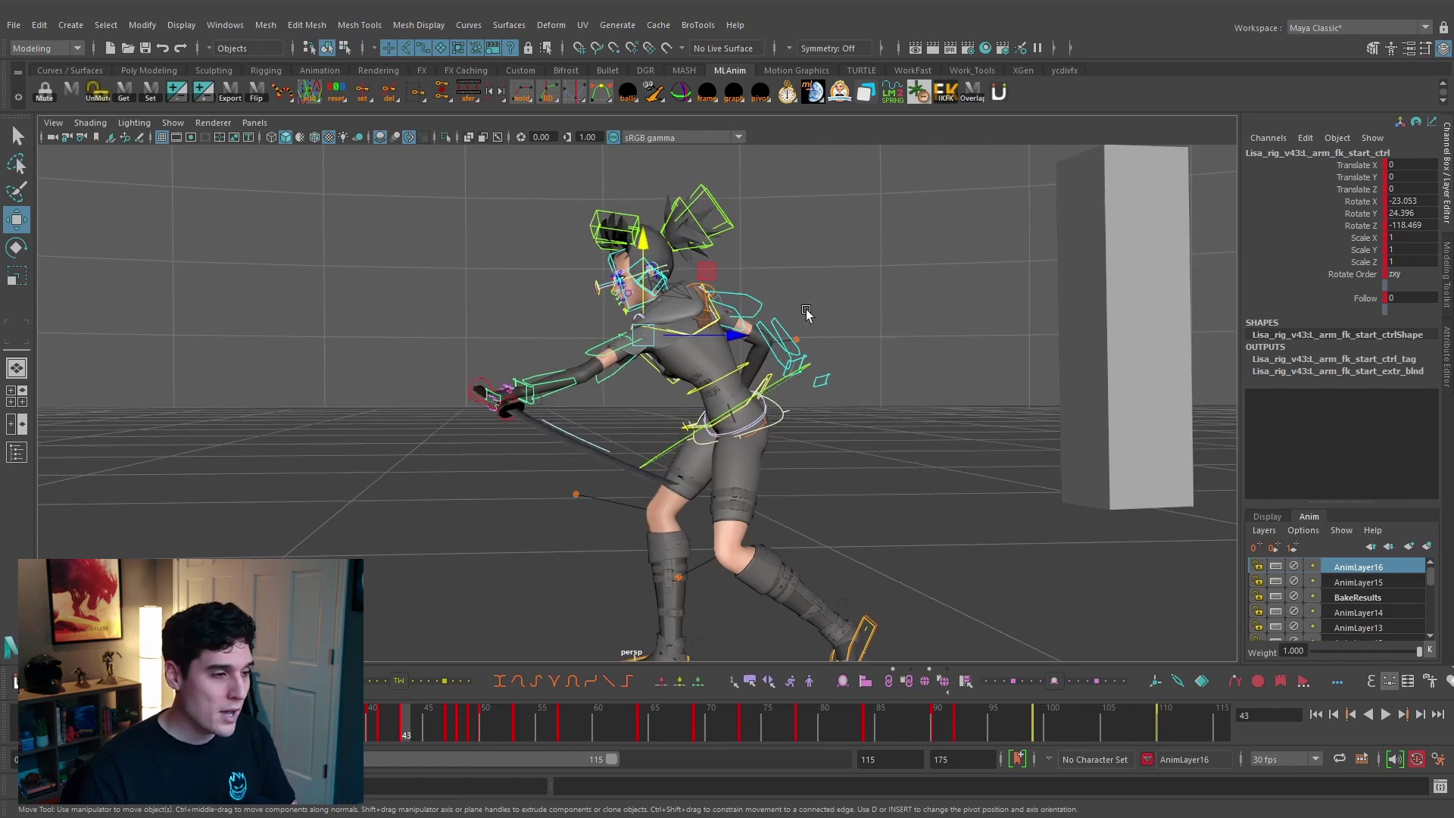
- Open the Hotkey Editor and search by hotkey for commands assigned to the period key
click(225, 25)
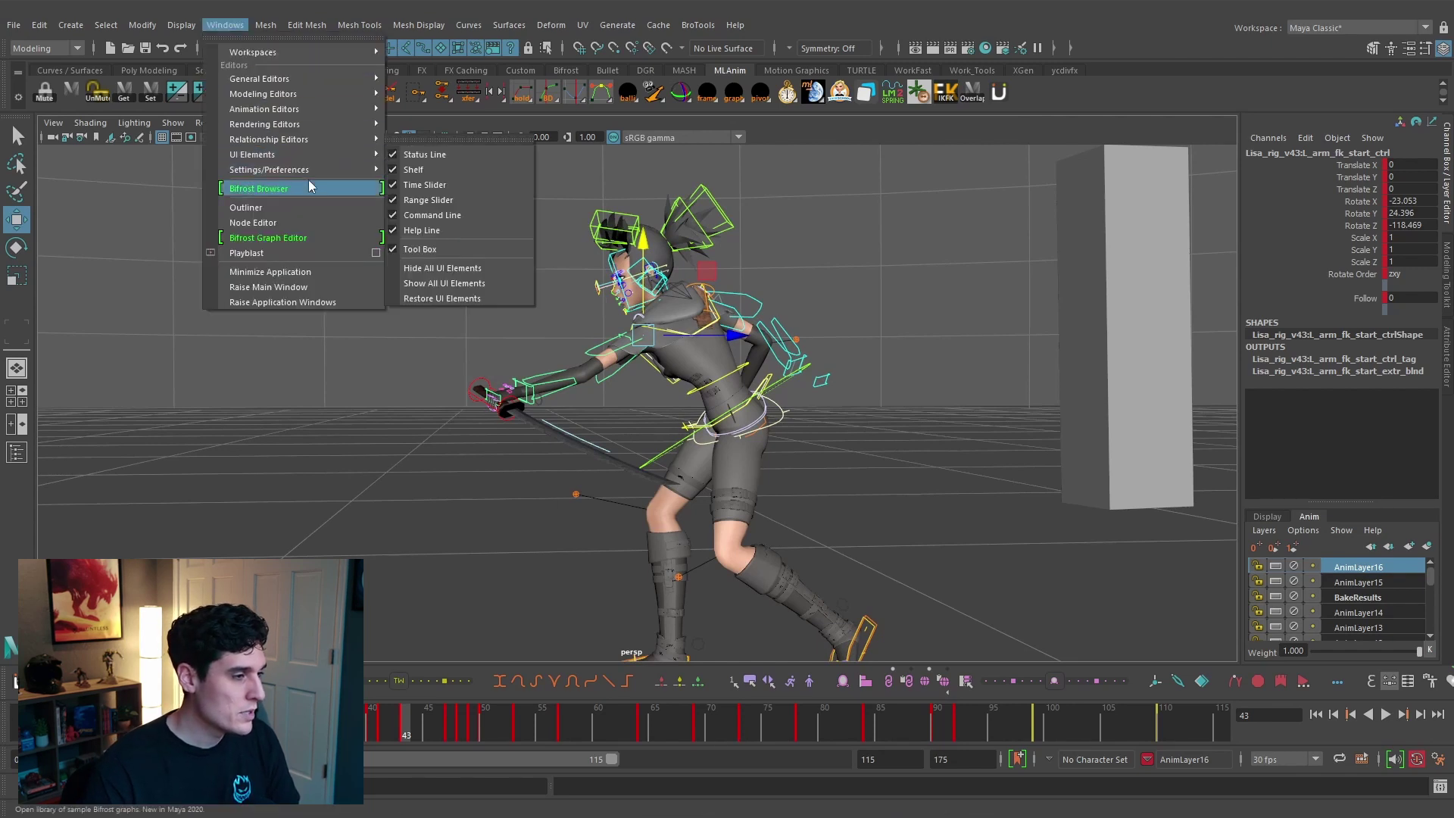
mouse_move(318, 170)
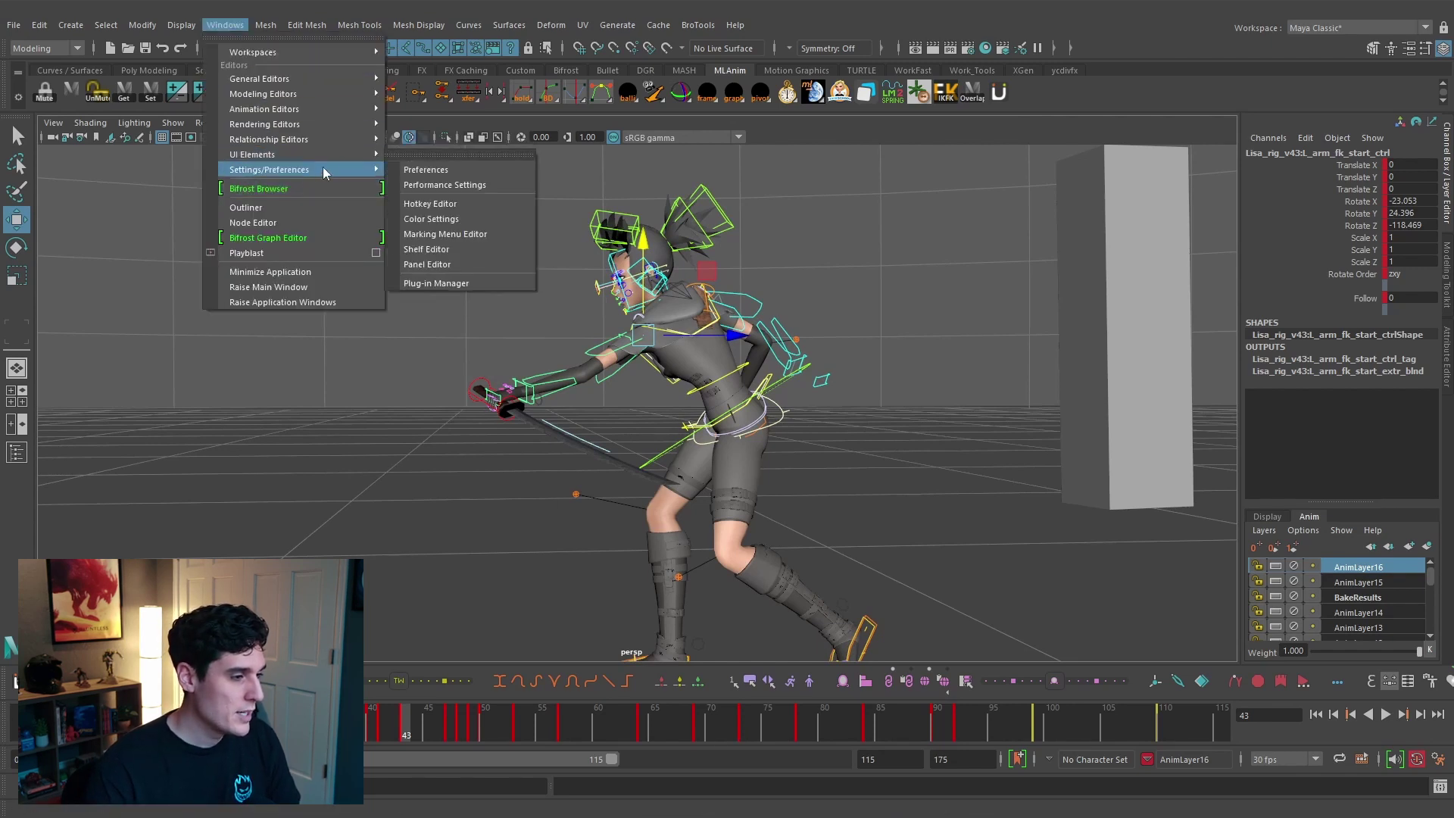
click(452, 205)
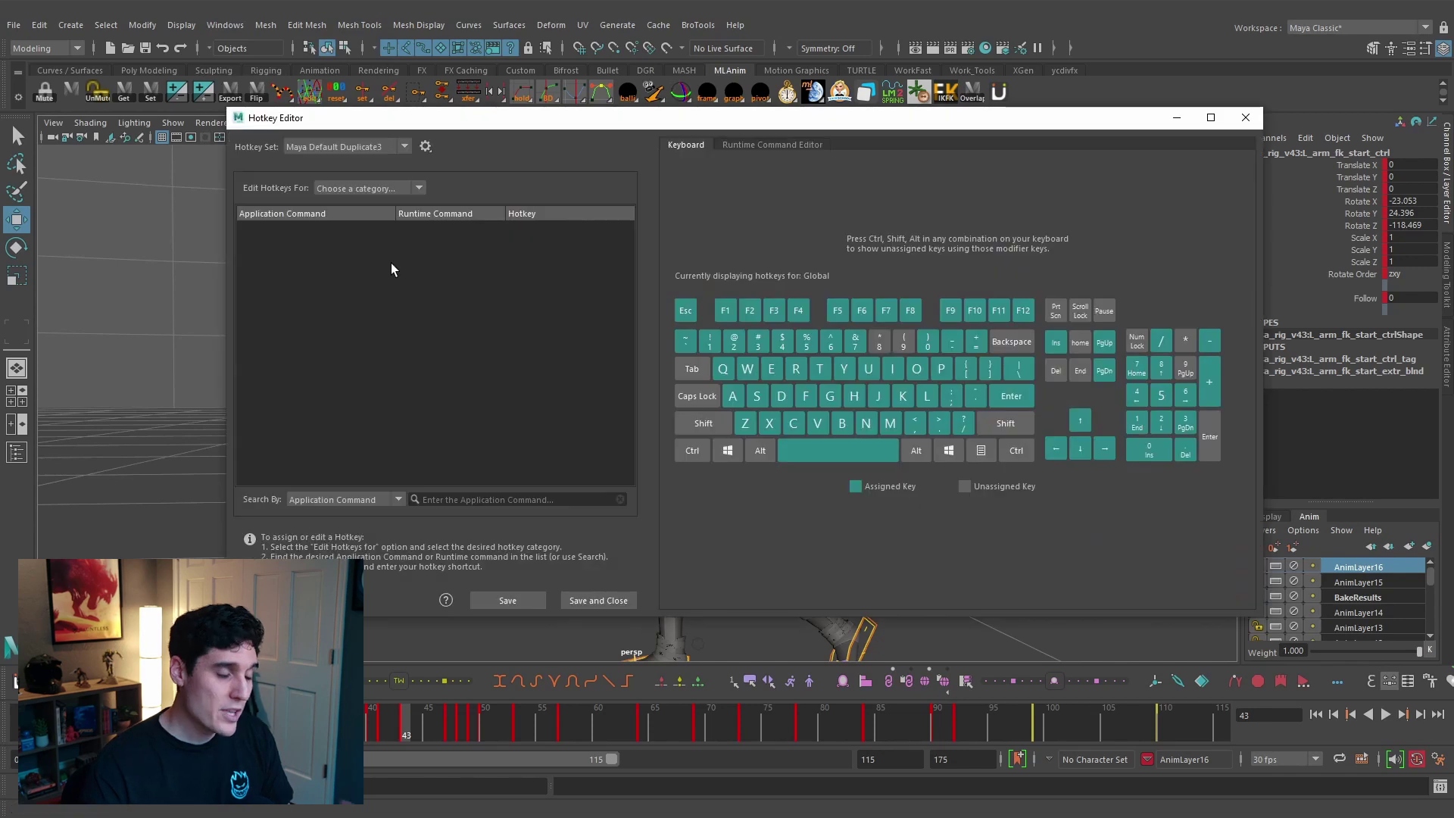
click(356, 500)
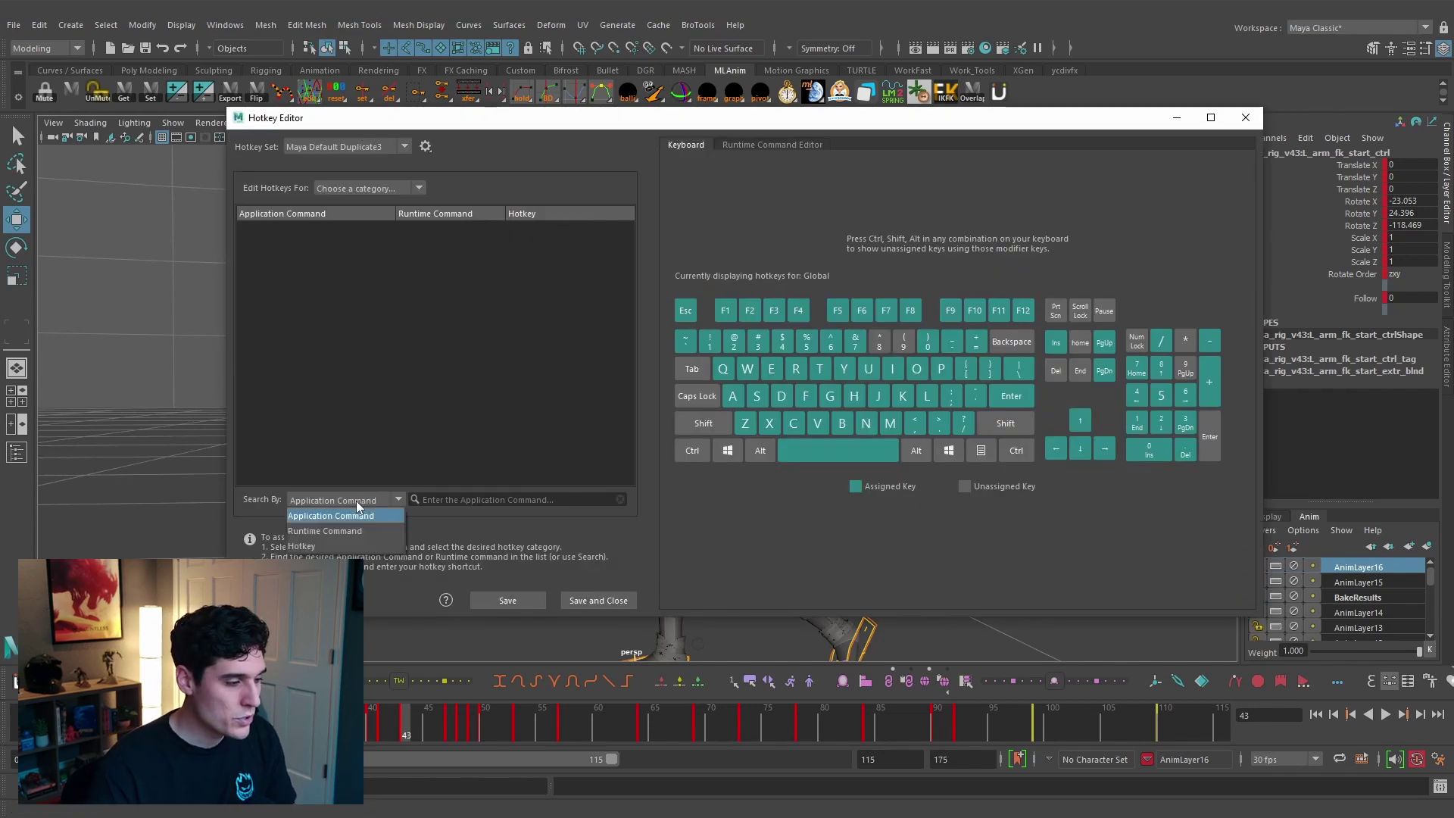
click(335, 548)
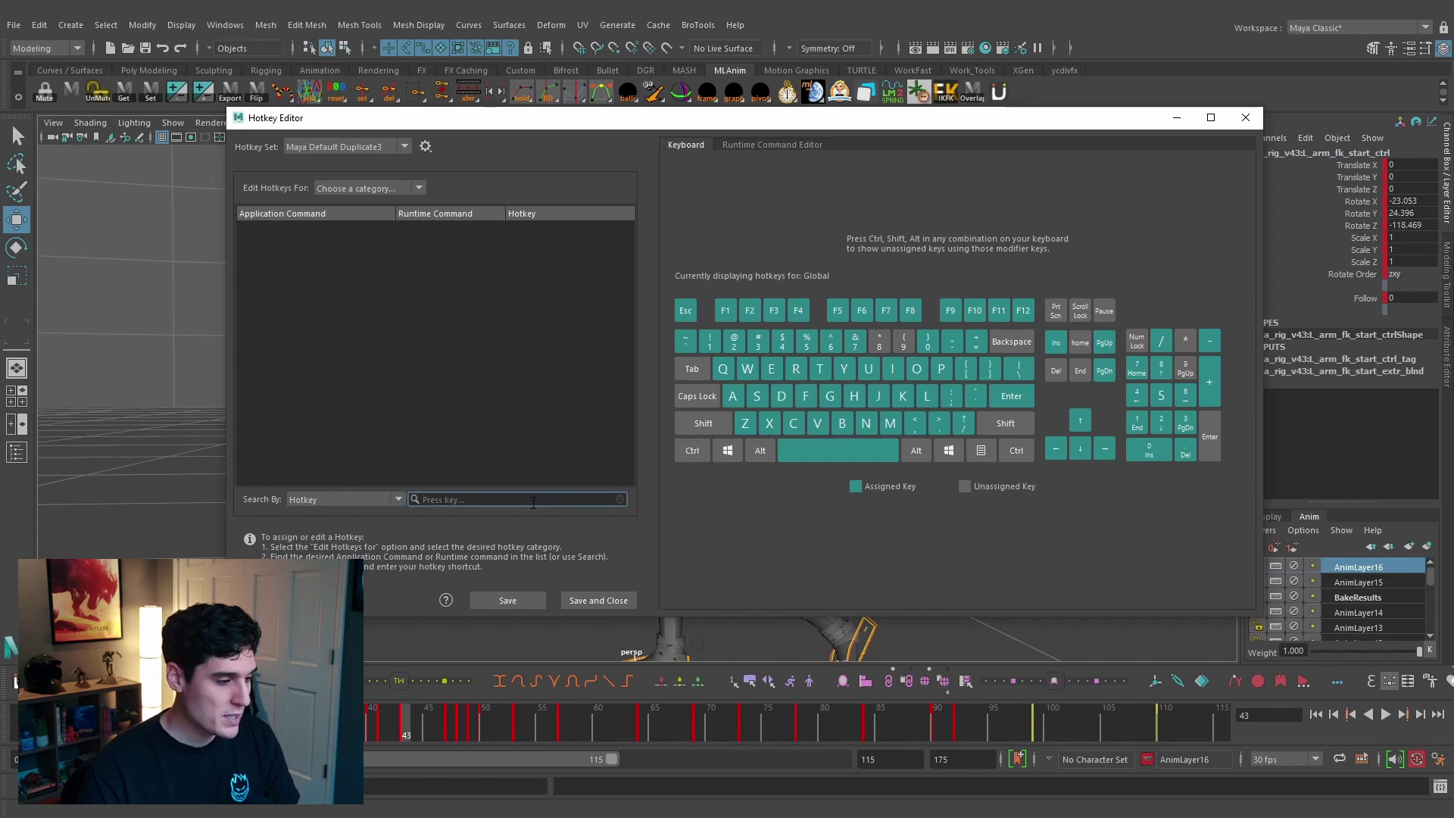
text(.)
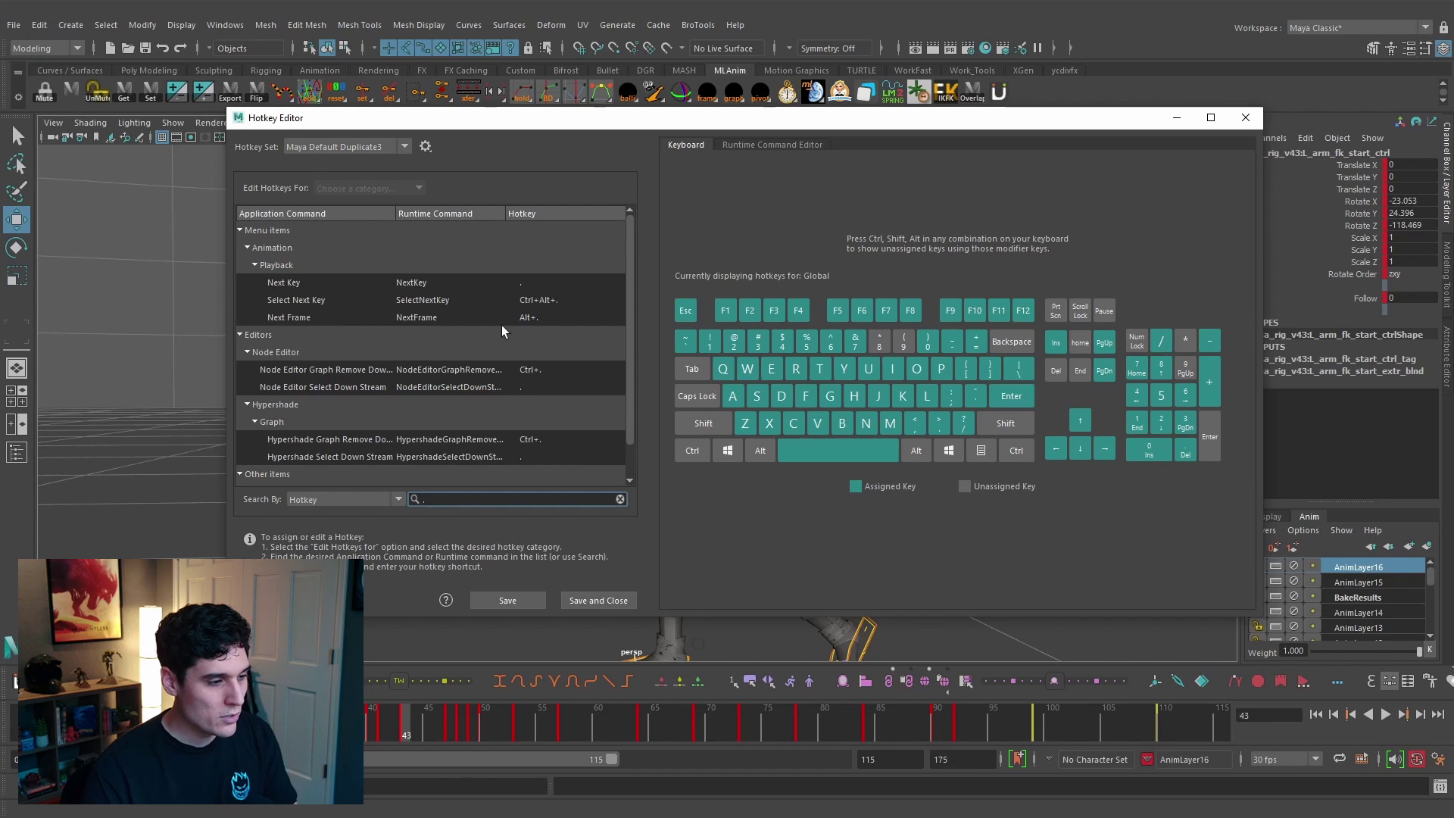
- Assign 2 as the hotkey for Next Key and Alt+2 for Next Frame
double_click(538, 283)
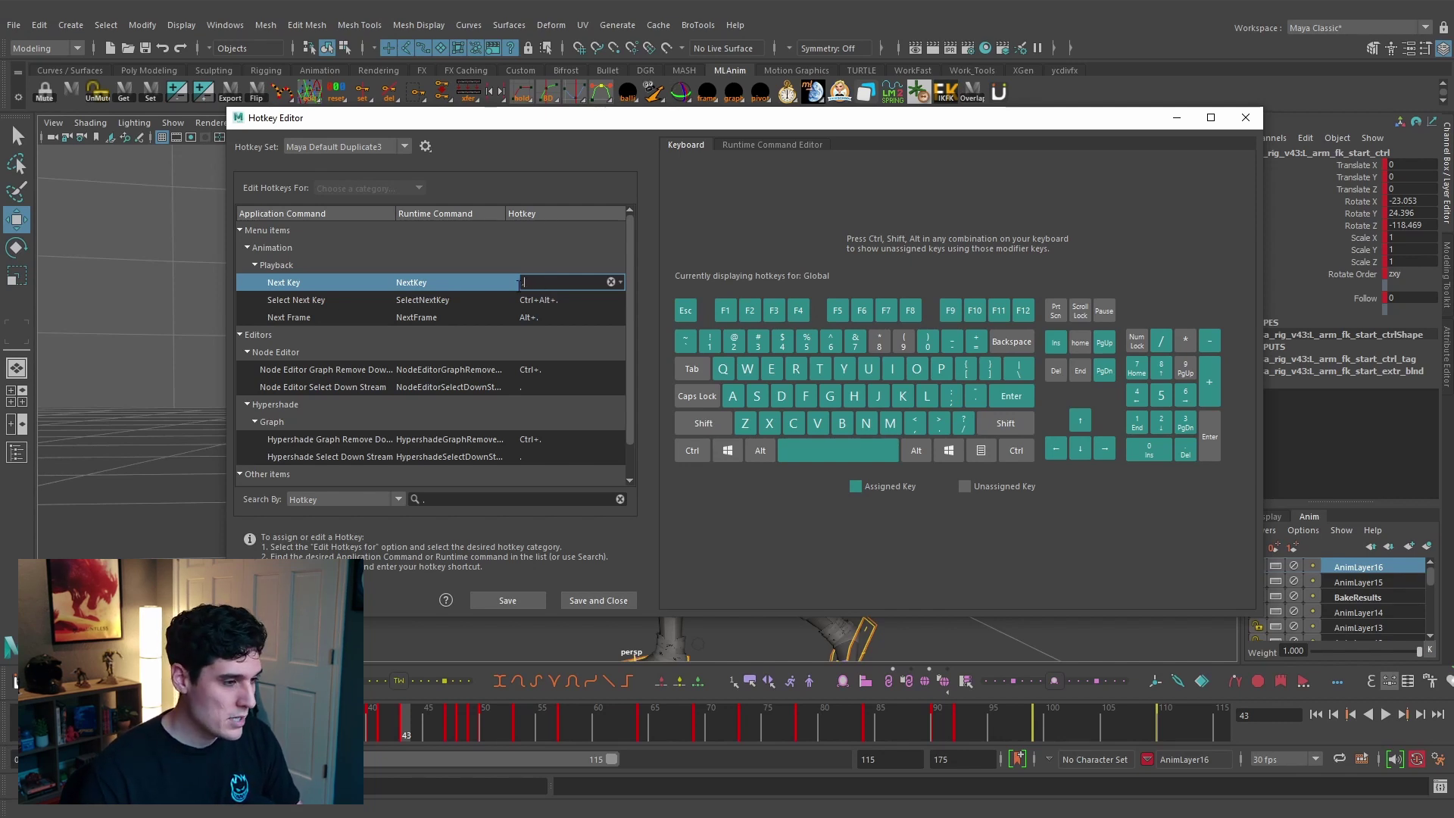
text(2)
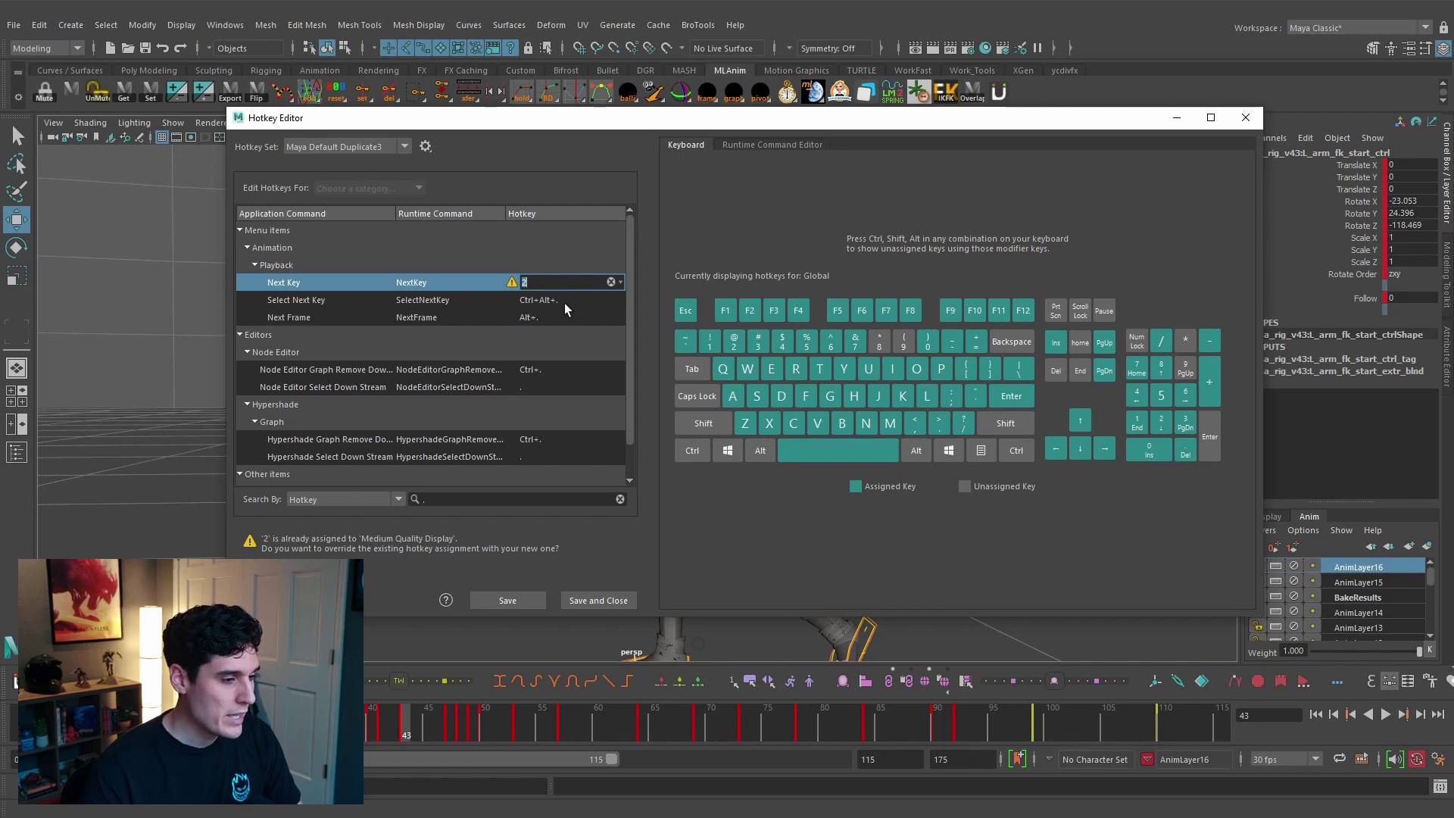
click(545, 316)
click(543, 308)
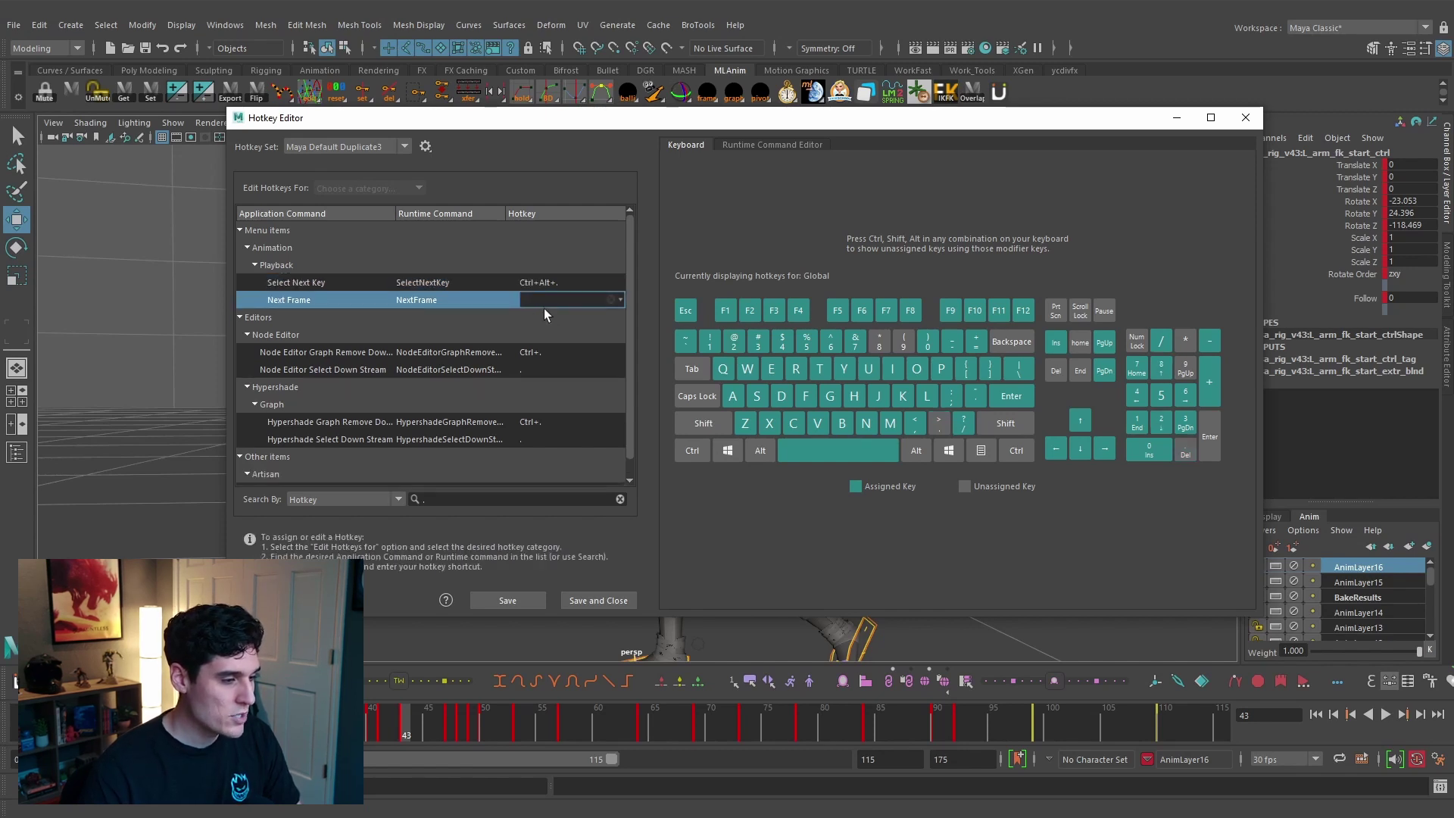
key(alt+2)
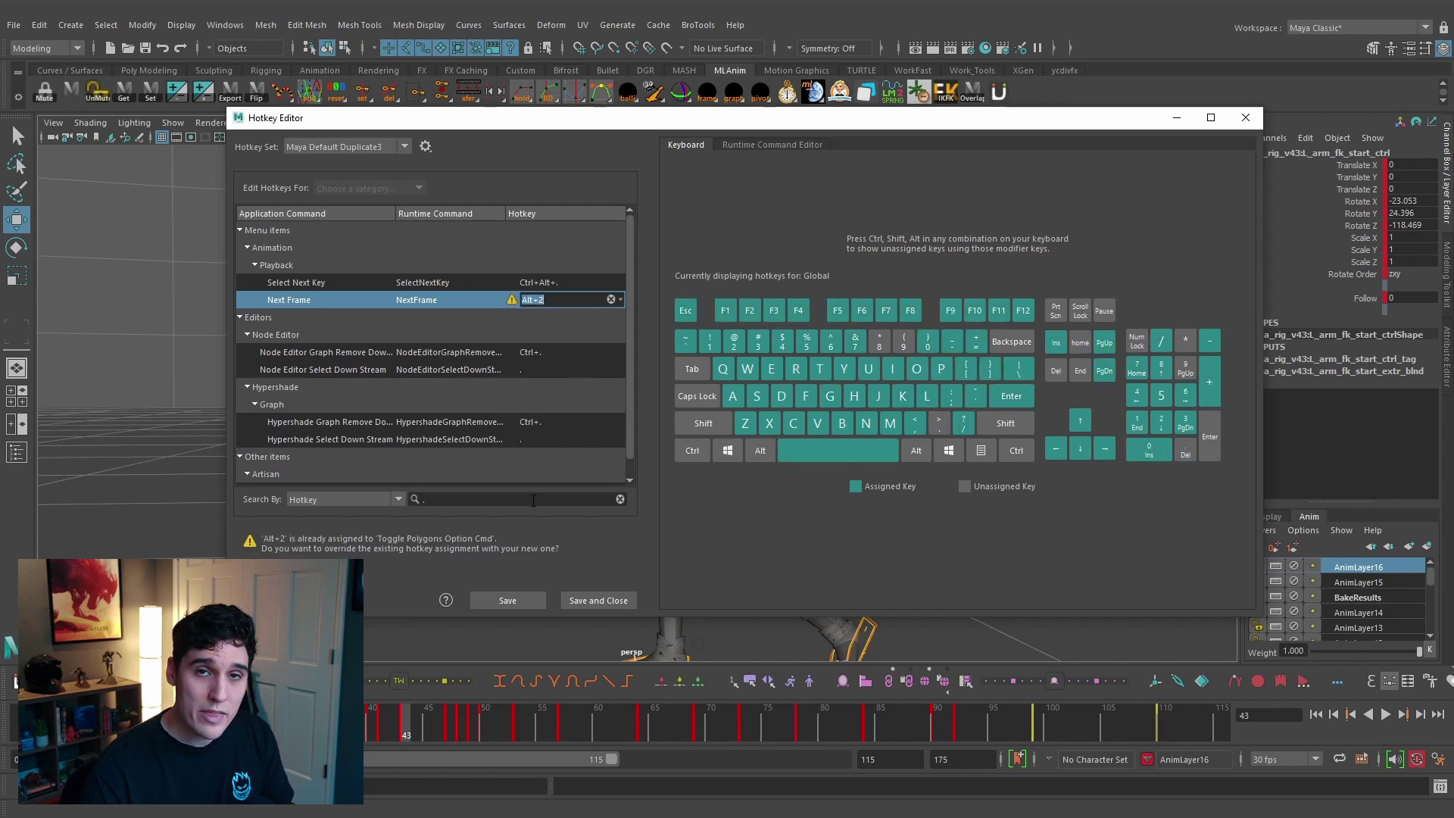
- Find the commands assigned to comma, set Prev Key to 1 and Prev Frame to Alt+1, and save the hotkeys
click(525, 501)
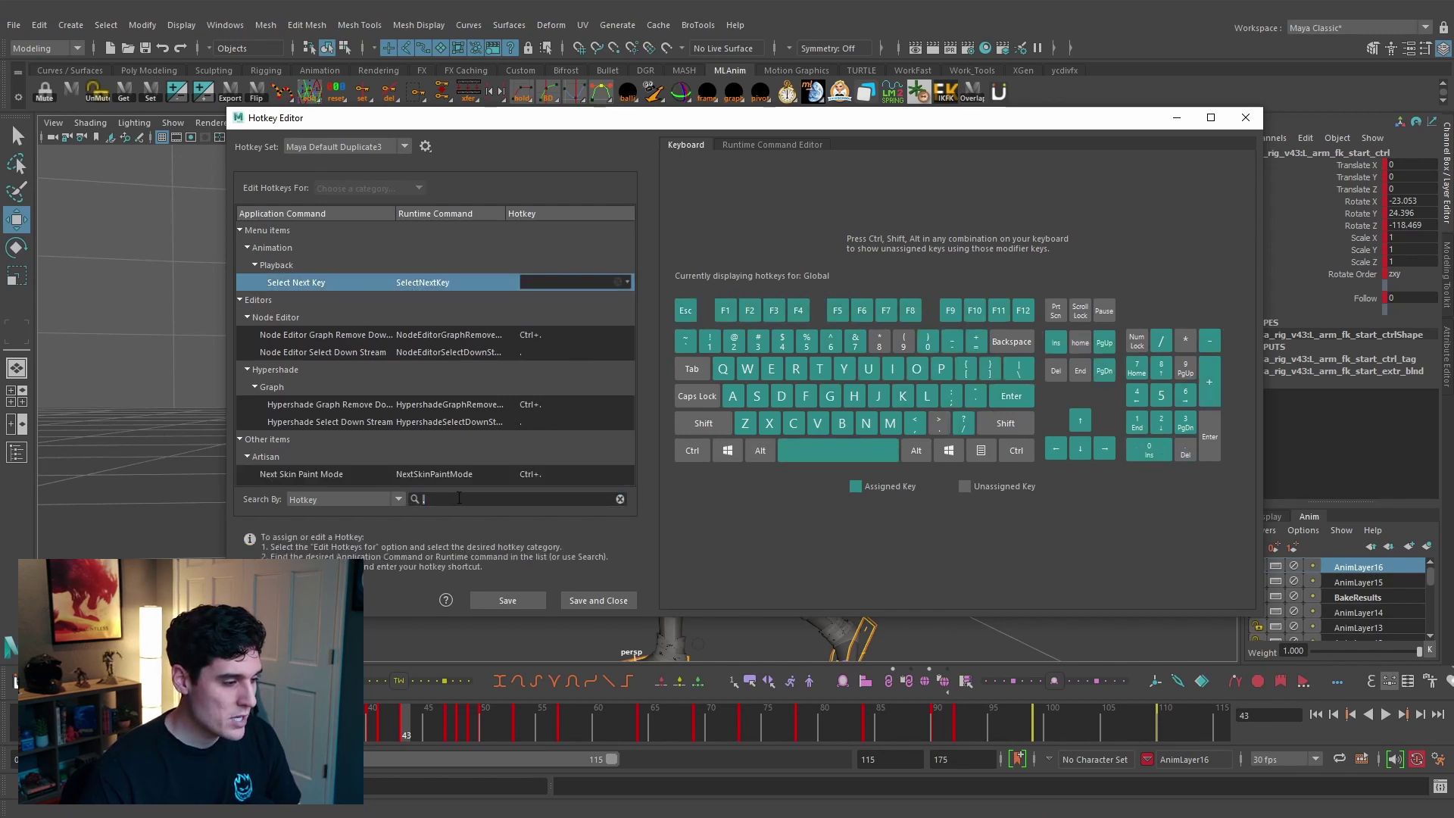
click(619, 499)
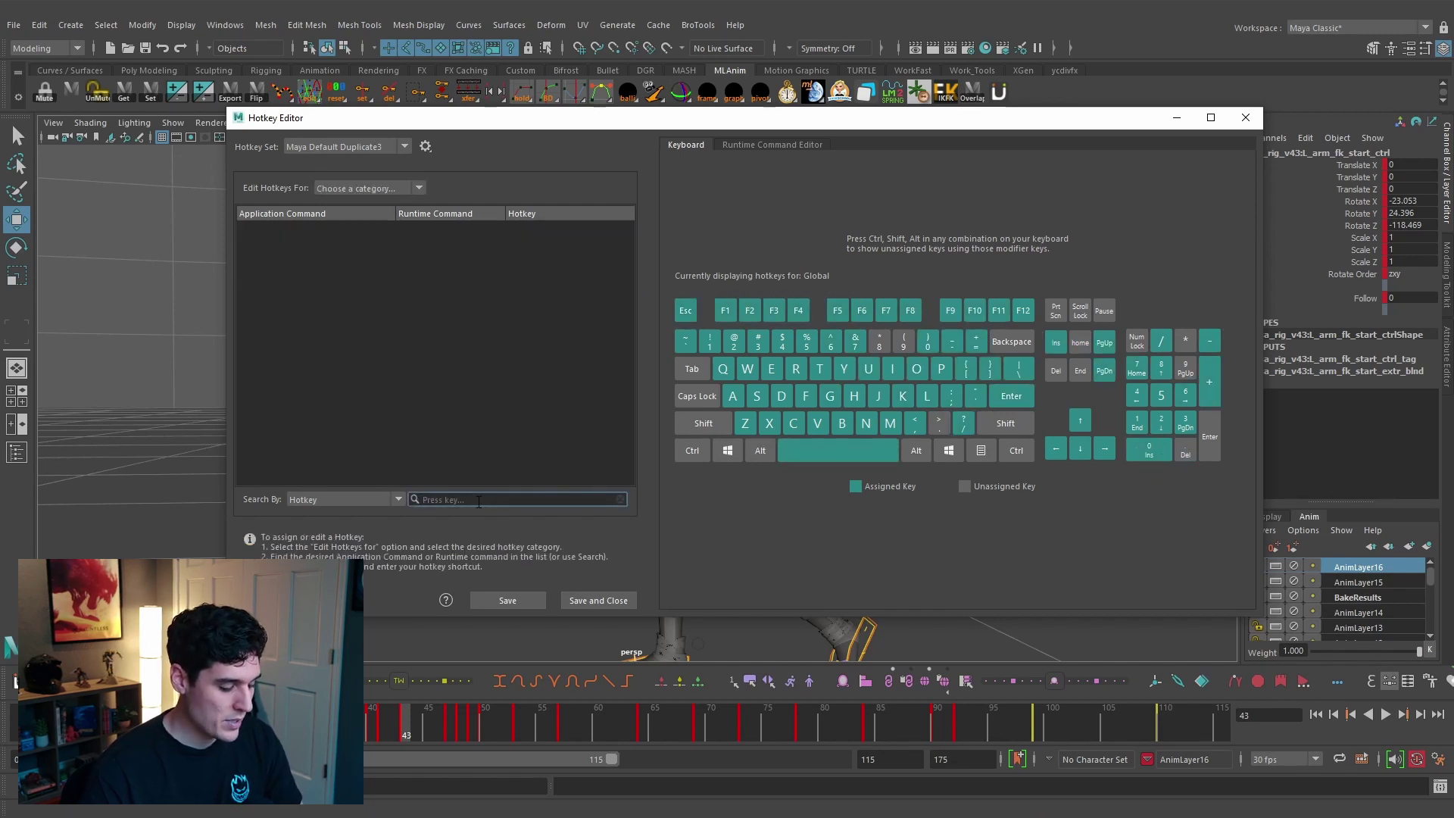
text(,)
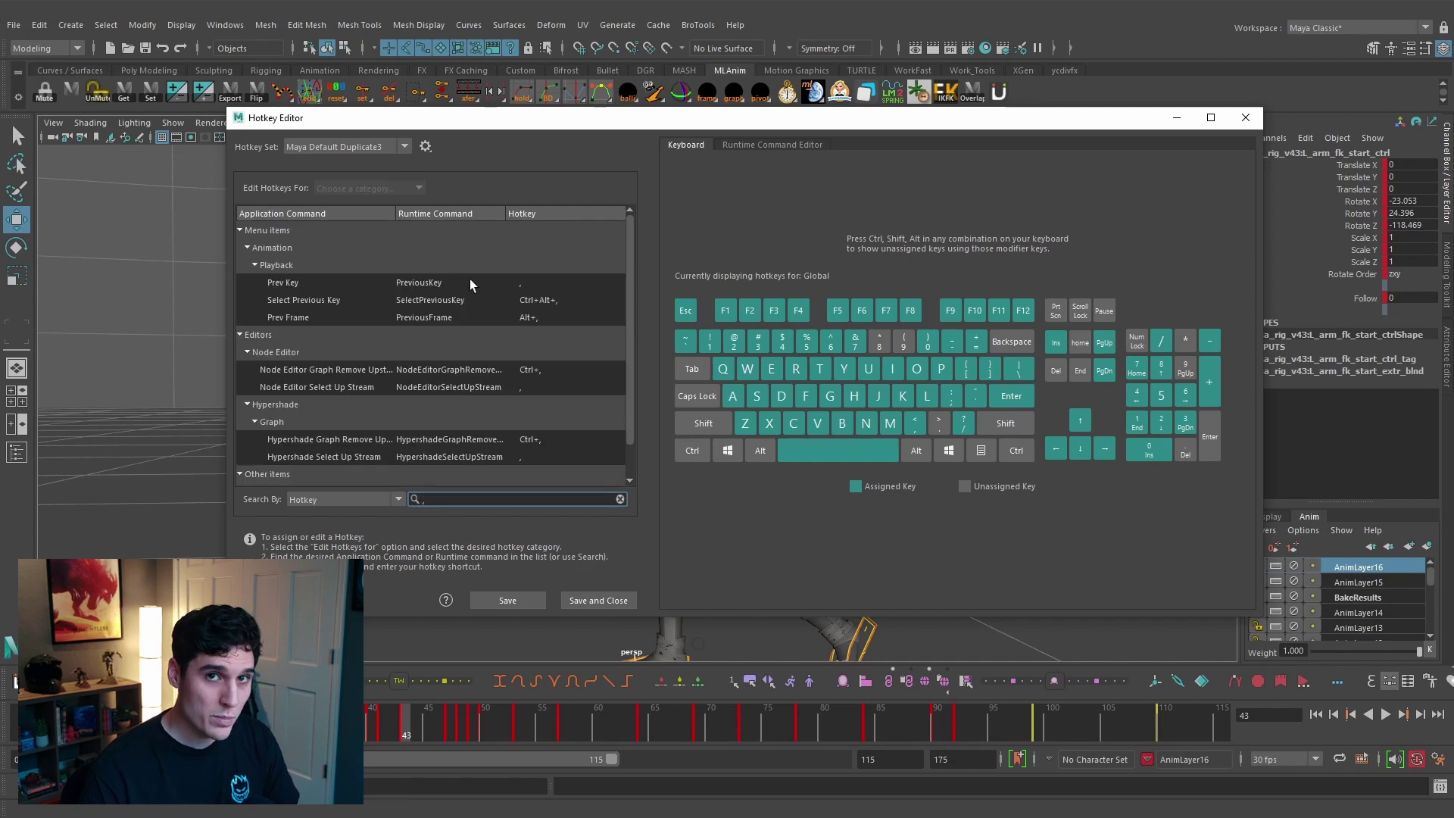
click(532, 282)
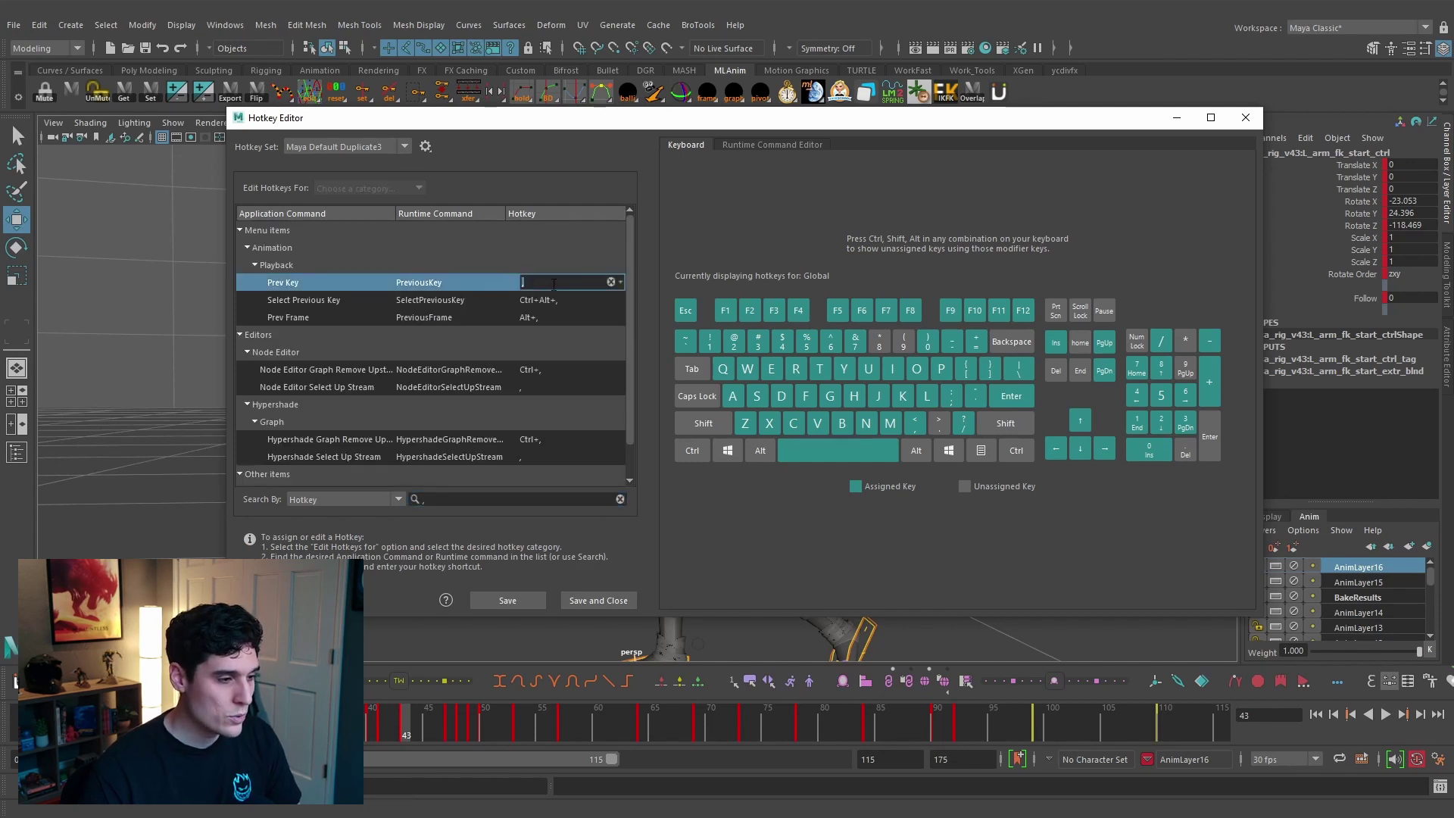
text(1)
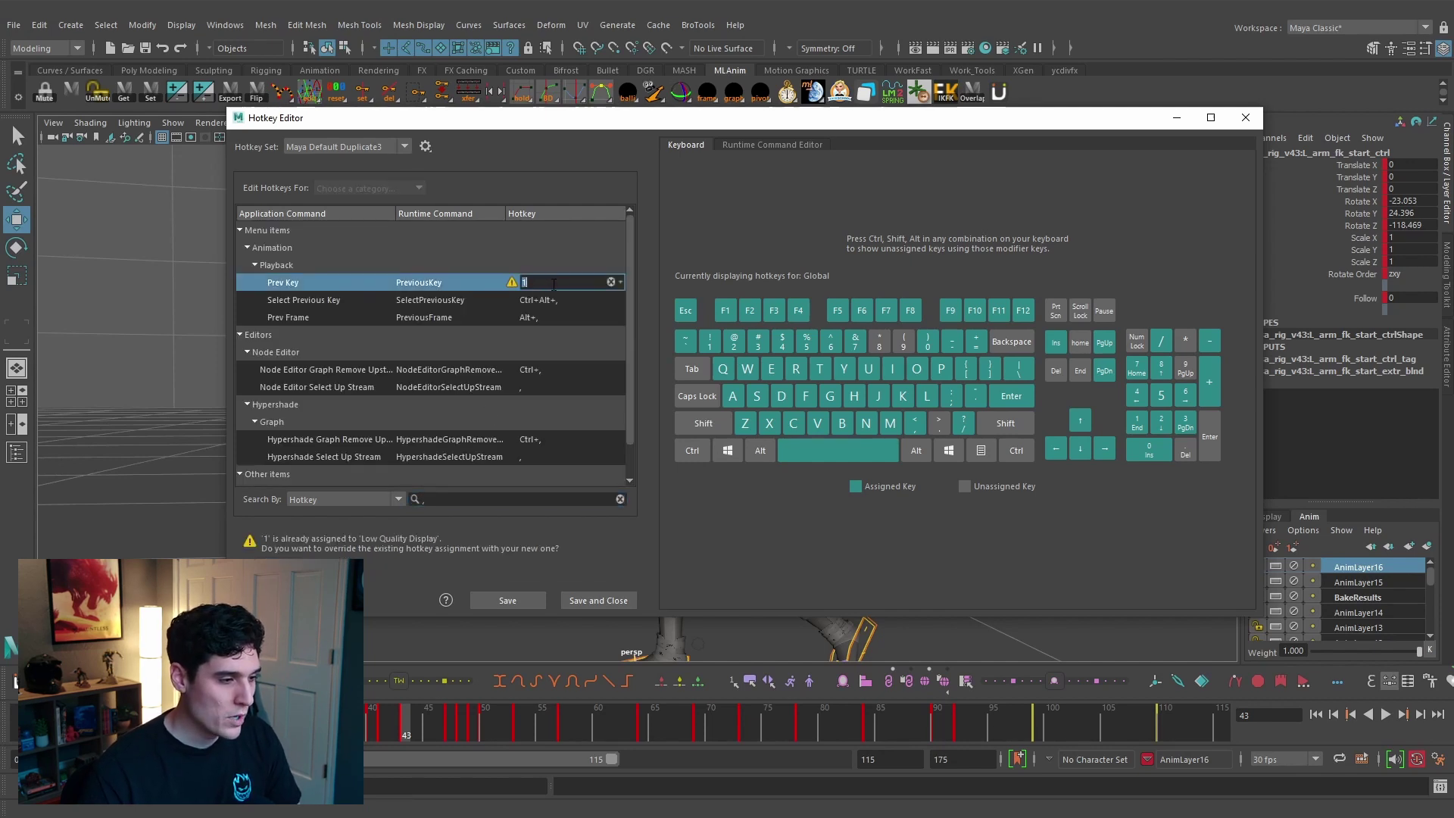
click(533, 318)
key(alt+1)
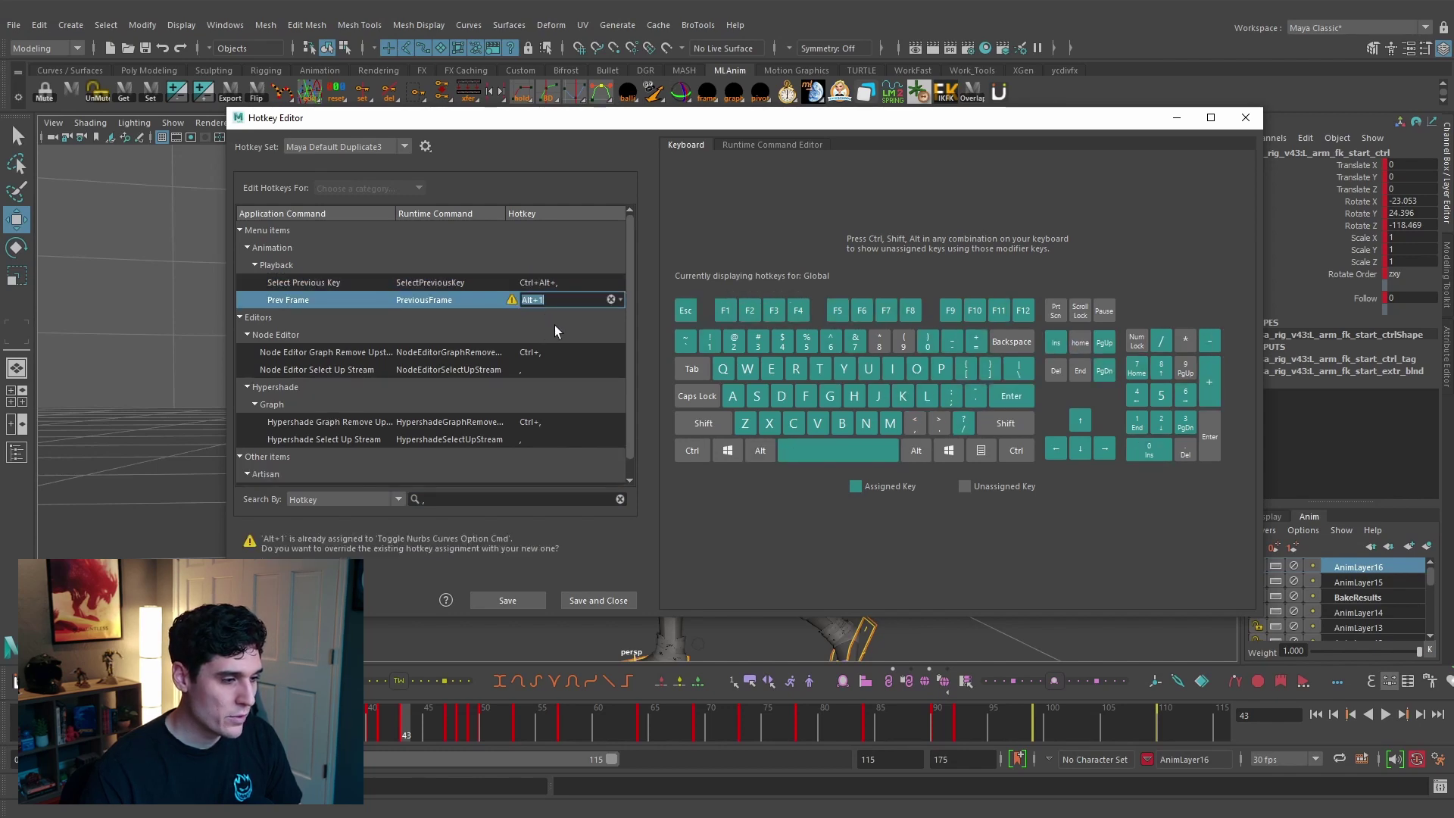
click(586, 602)
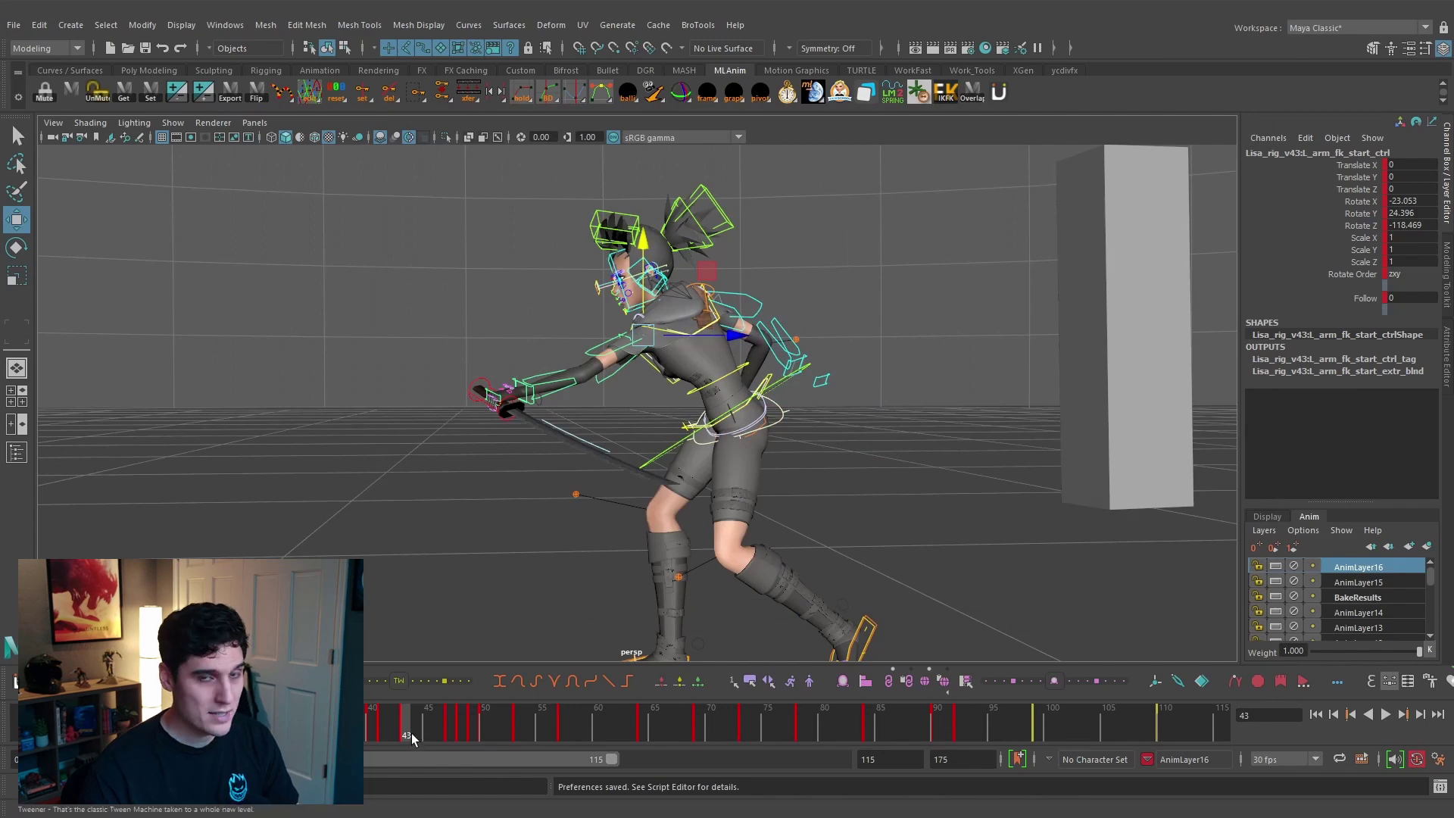
- Test the new 1 and 2 hotkeys by jumping back and forth through the arm control's keyframes from frame 43
key(2)
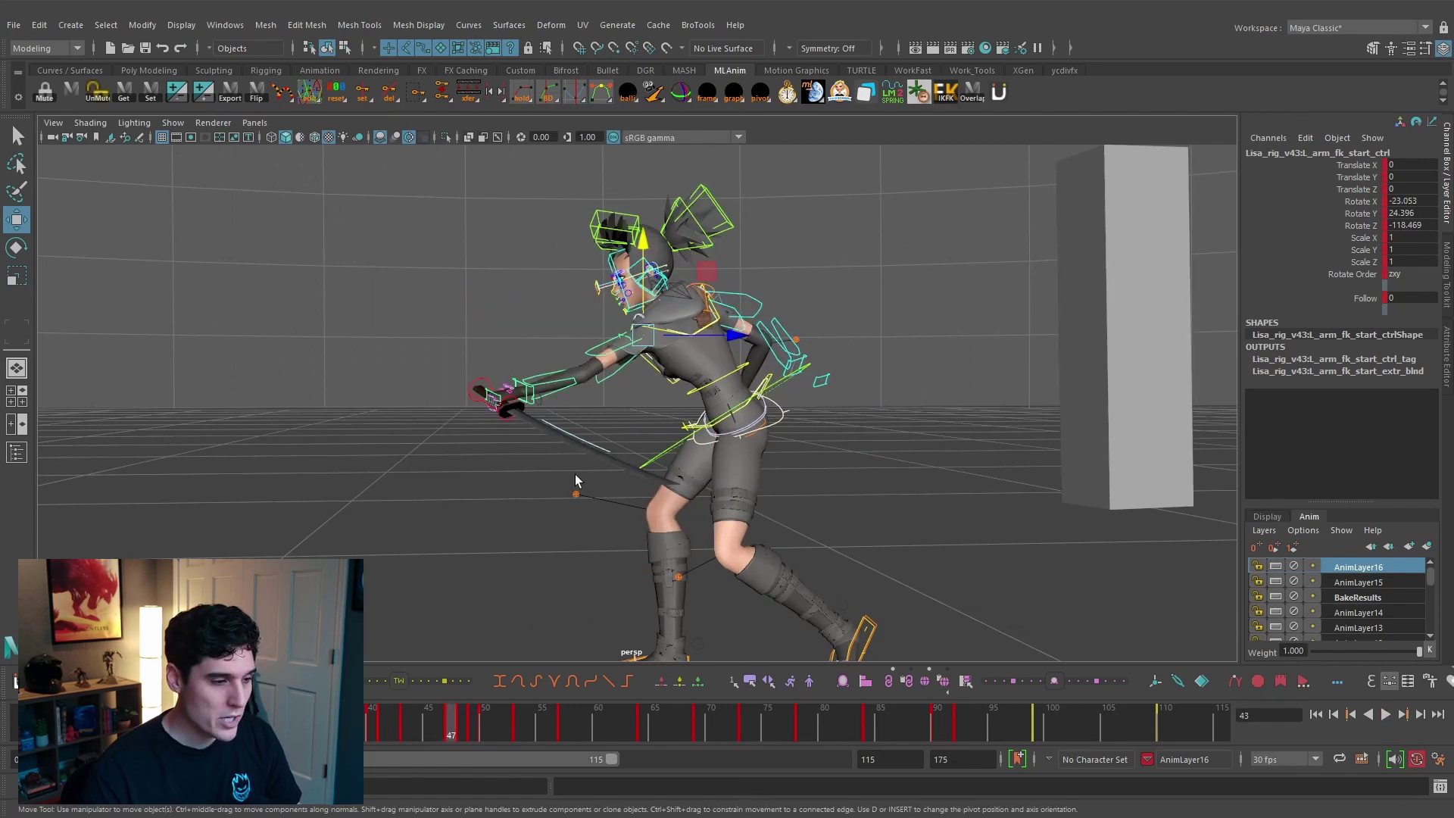
key(2)
key(2)
key(2)
key(2)
key(2)
key(2)
key(2)
key(1)
key(1)
key(1)
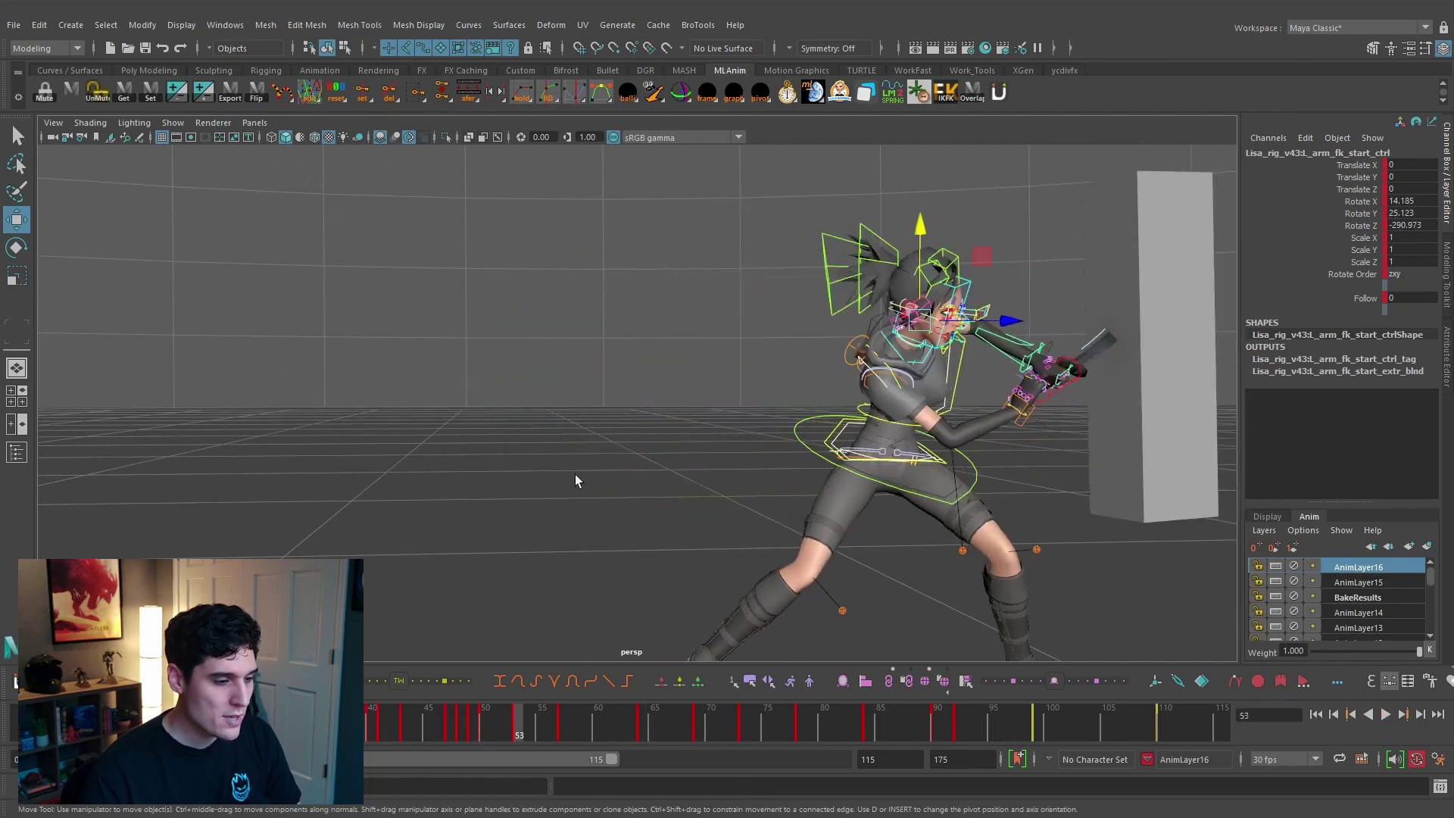
- Move back and forth through the arm animation between frames 53 and 47, ending at frame 49
key(comma)
key(comma)
key(period)
key(comma)
key(comma)
key(comma)
key(comma)
key(comma)
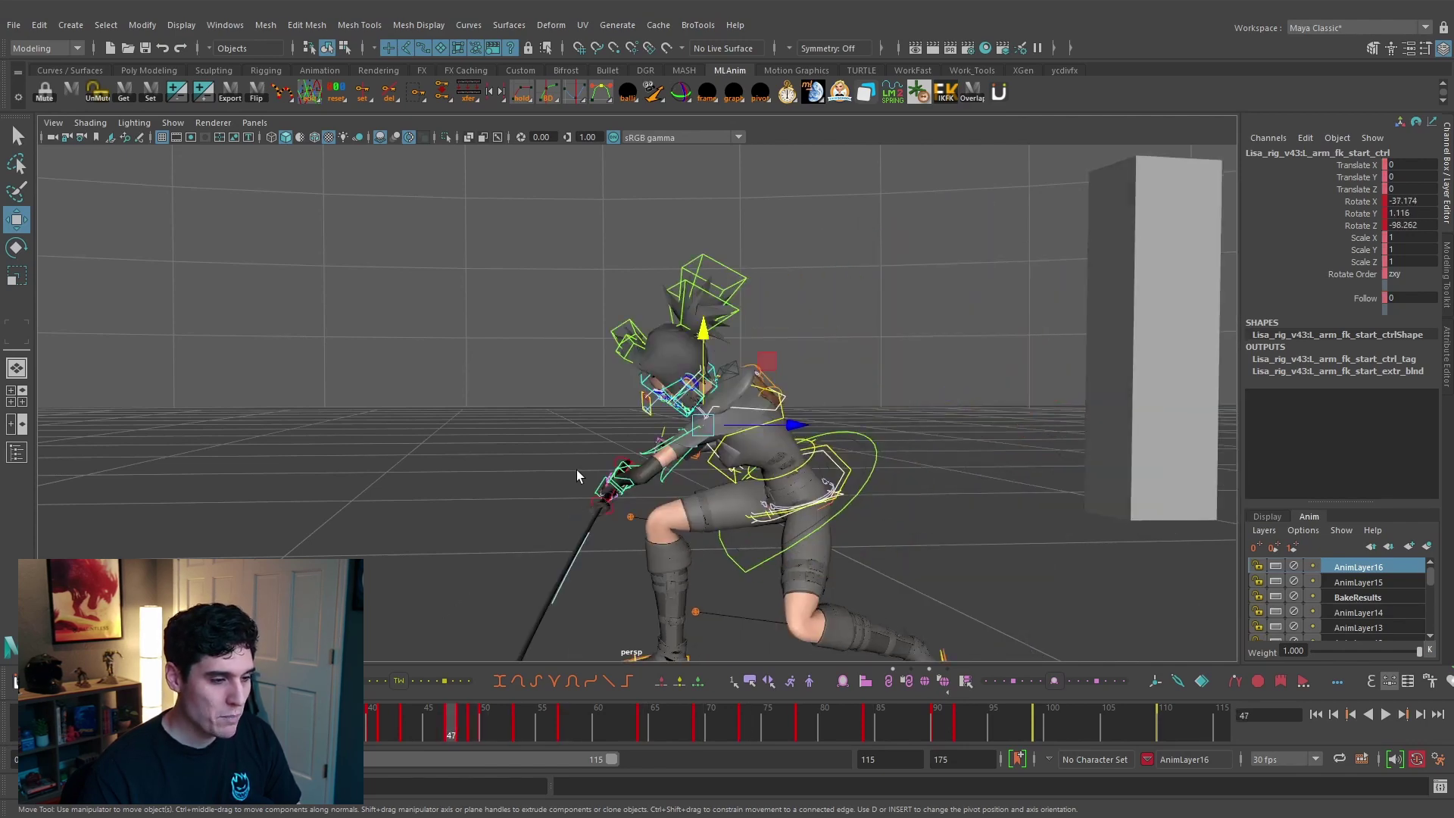
key(comma)
key(comma)
key(comma)
key(period)
key(period)
key(period)
key(period)
key(period)
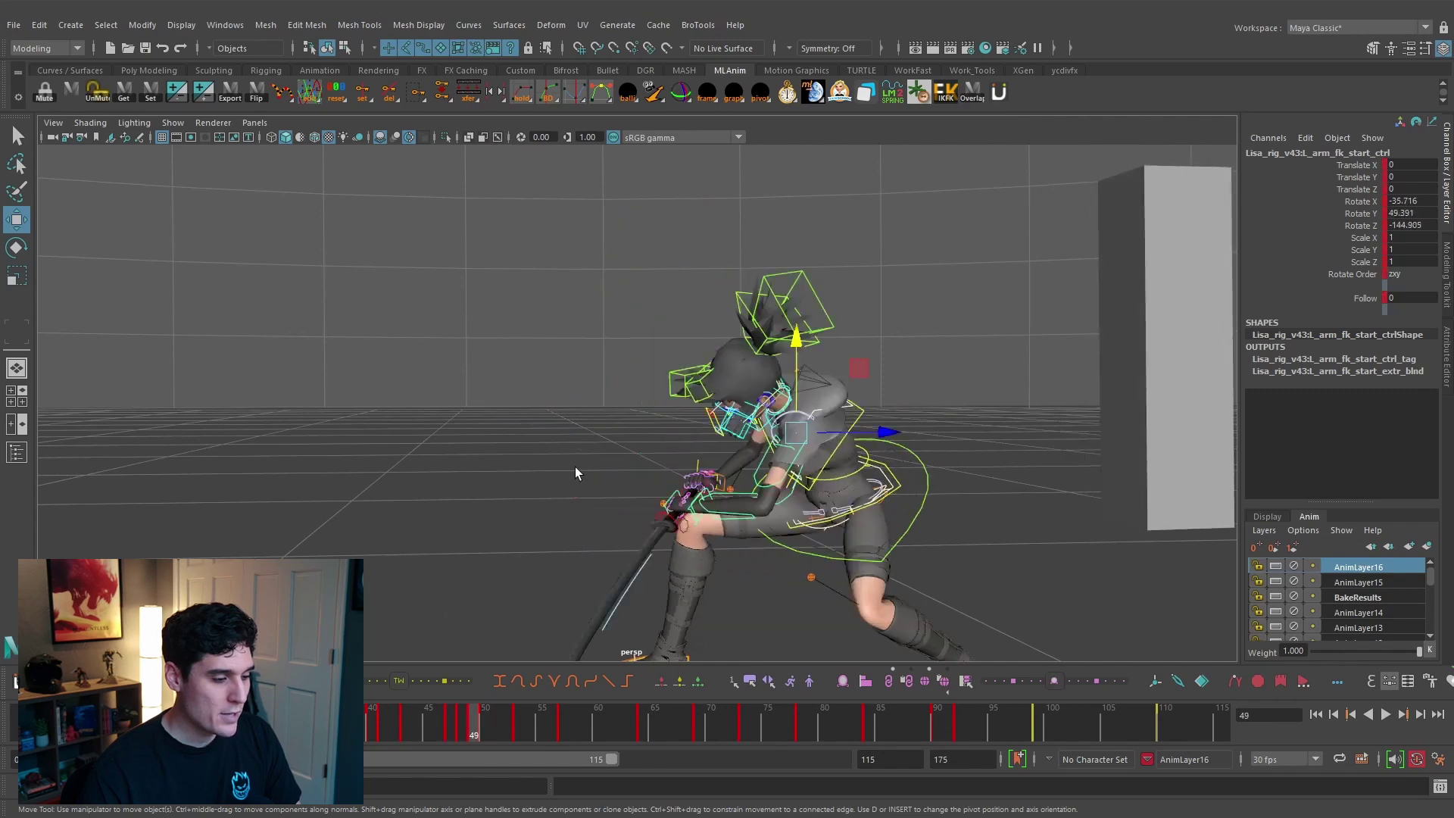
- Step back and forth through the arm animation by keyframe and by single frame, ending at frame 53
key(period)
key(period)
key(alt+period)
key(alt+period)
key(alt+period)
key(alt+period)
key(alt+period)
key(alt+period)
key(alt+period)
key(alt+comma)
key(alt+comma)
key(alt+comma)
key(alt+comma)
key(alt+comma)
key(alt+comma)
key(alt+comma)
key(alt+comma)
key(alt+comma)
key(alt+comma)
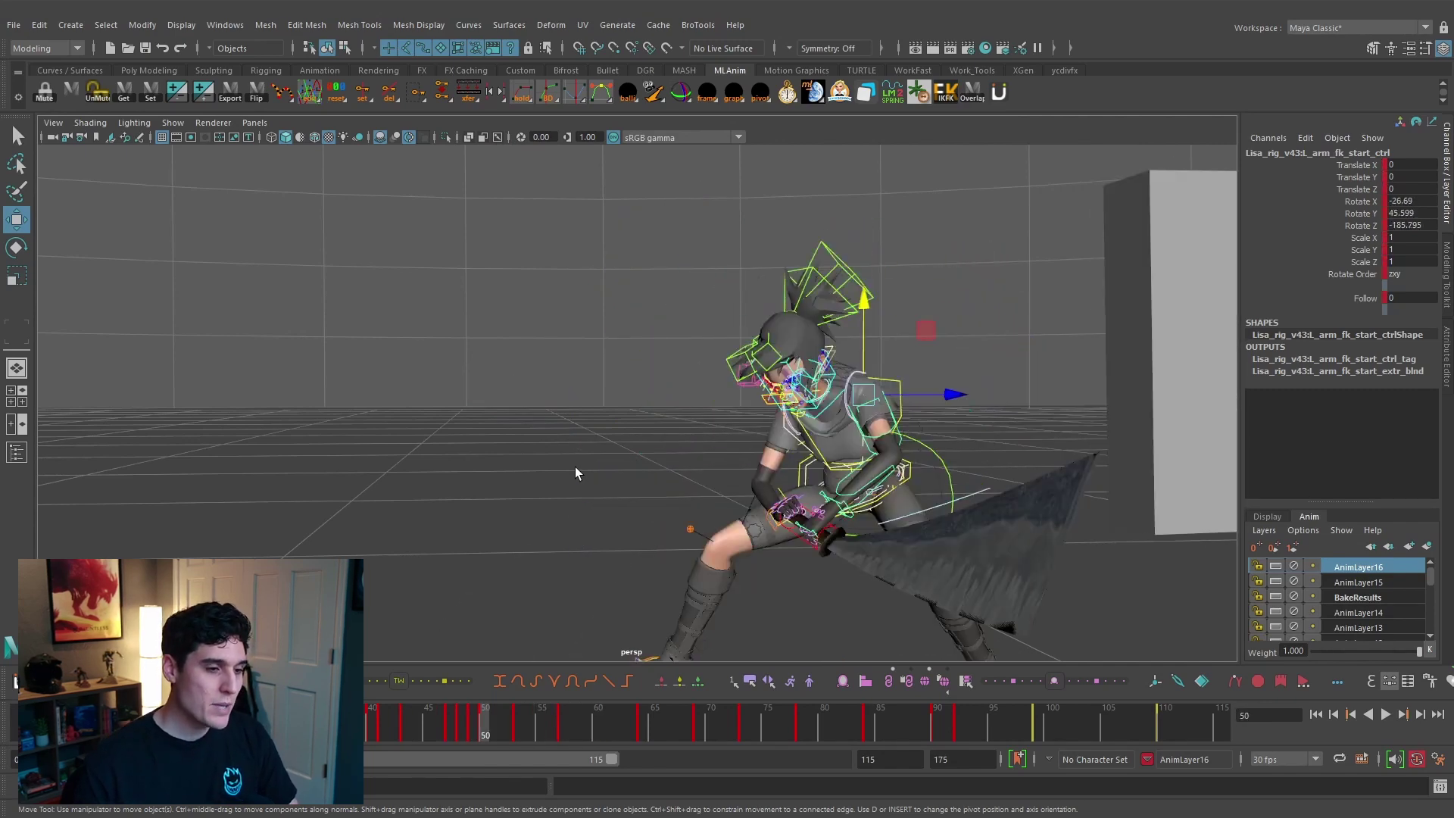
key(alt+period)
key(alt+period)
key(alt+period)
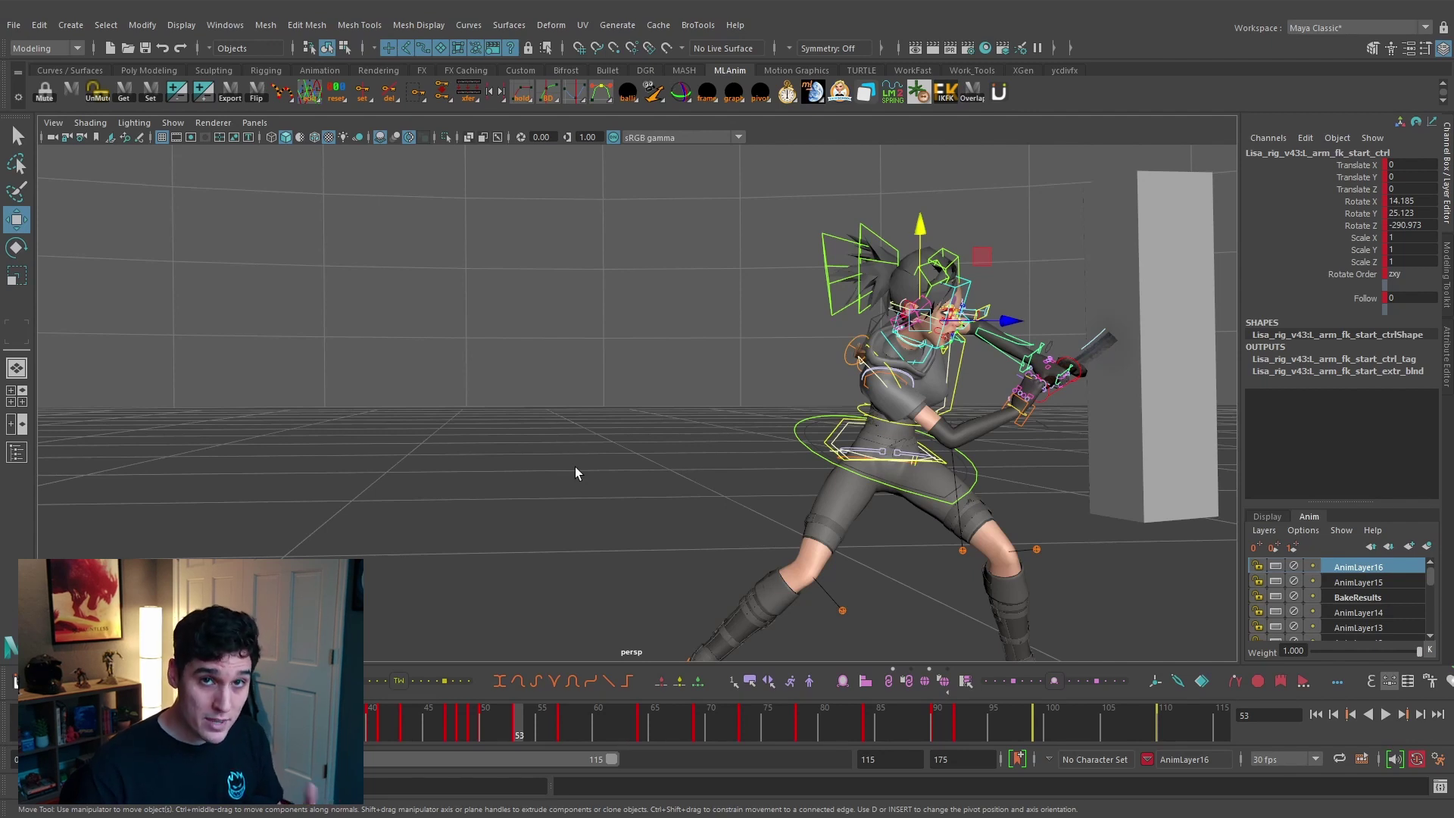
- Scrub the animation on the timeline and with the time dragger in the viewport, ending at frame 61
scroll(575, 472, down, 2)
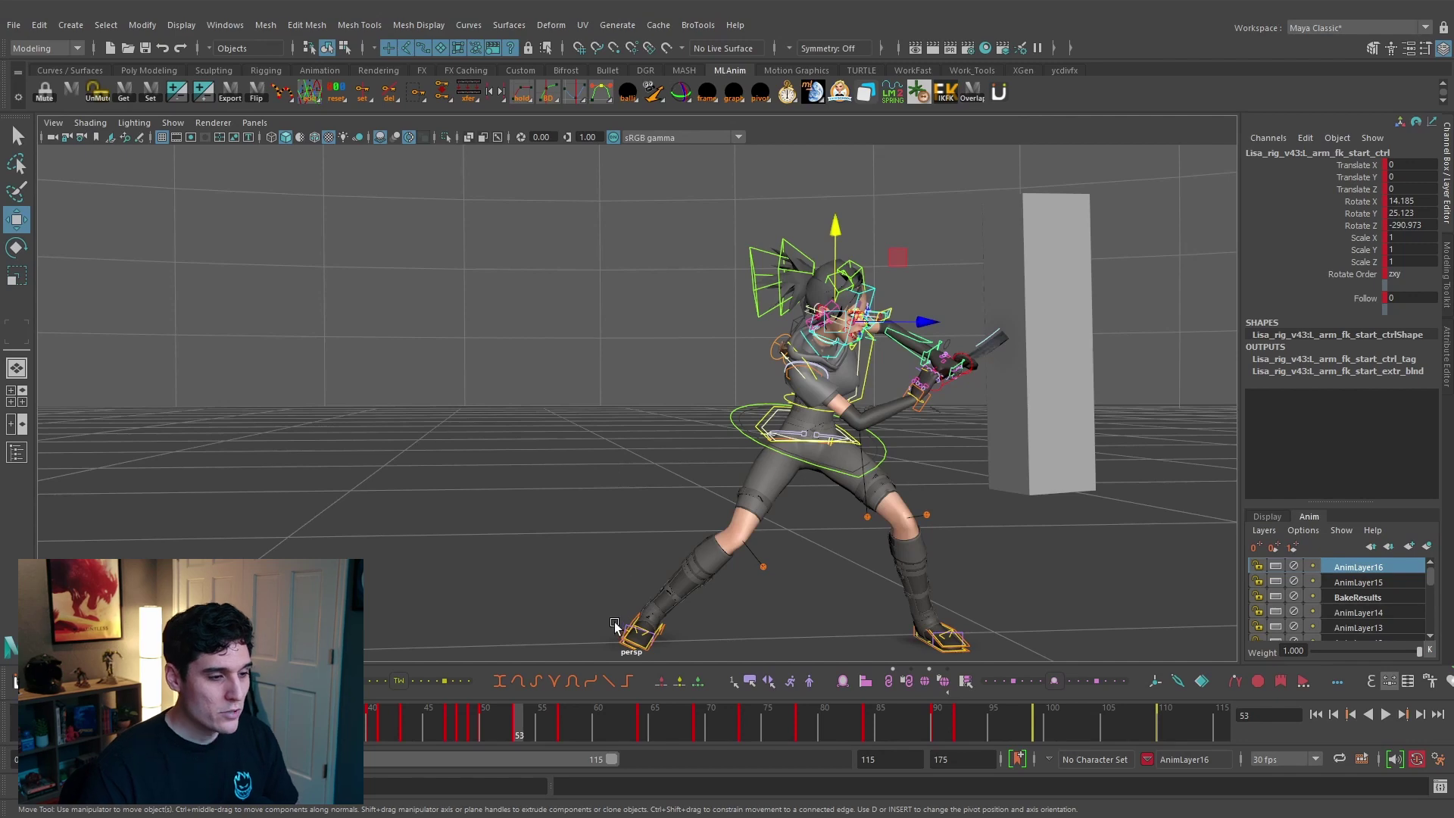
mouse_move(496, 722)
mouse_down()
mouse_move(616, 724)
mouse_move(374, 724)
mouse_move(538, 728)
mouse_move(519, 729)
mouse_up()
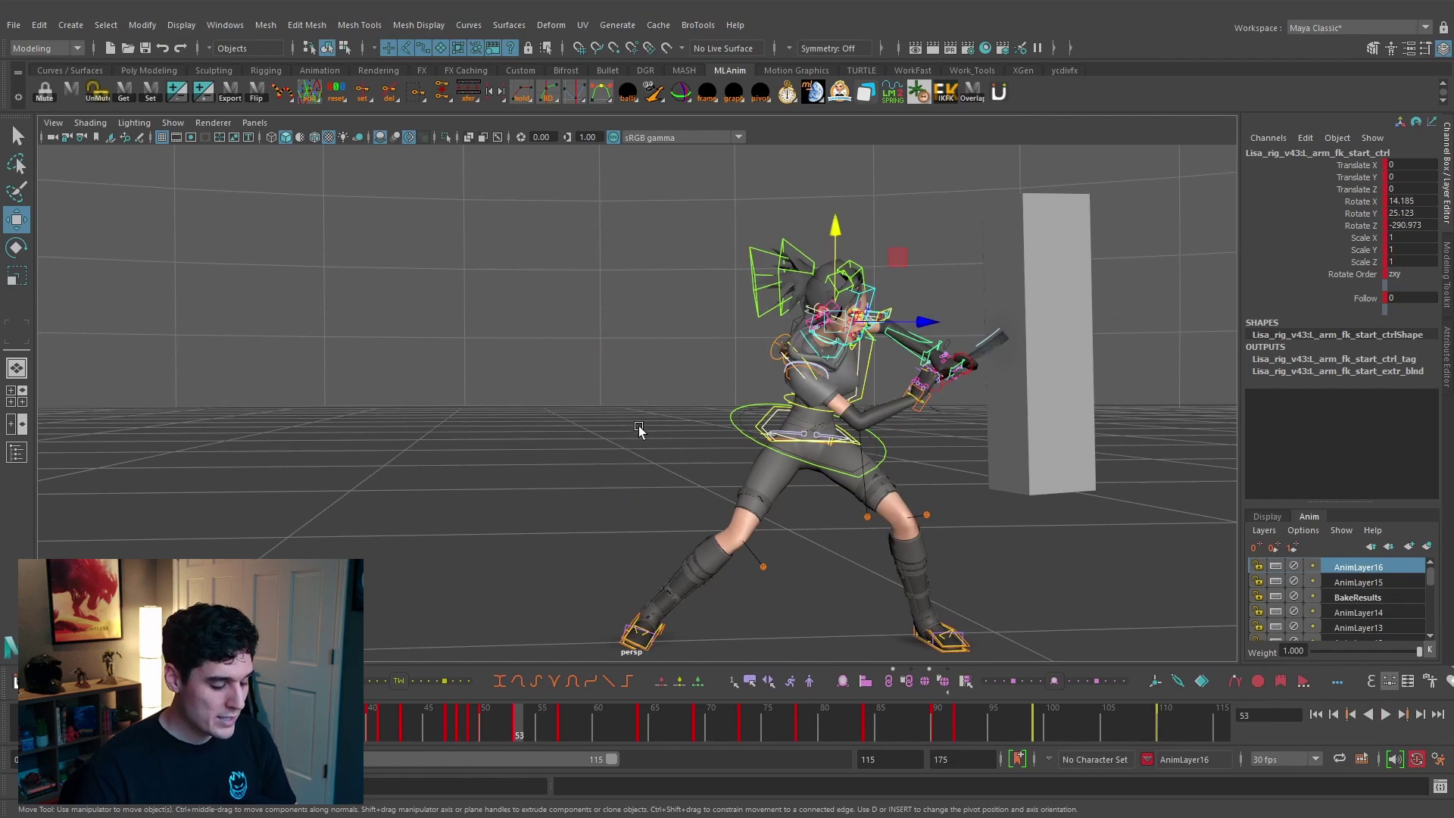
key(k)
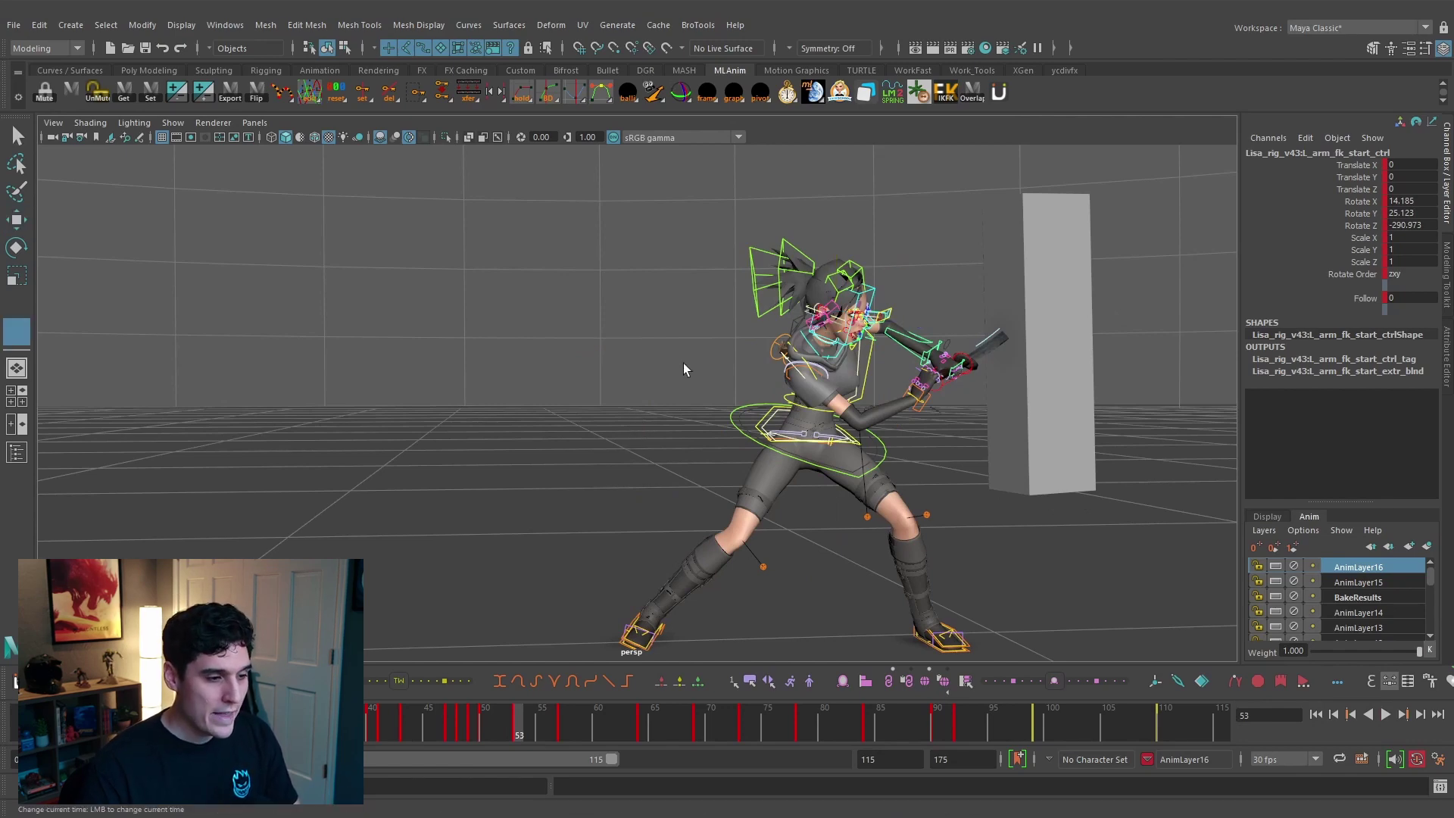
drag(685, 355, 707, 335)
key(k)
drag(591, 301, 610, 374)
drag(520, 732, 609, 719)
alt+drag(615, 475, 594, 465)
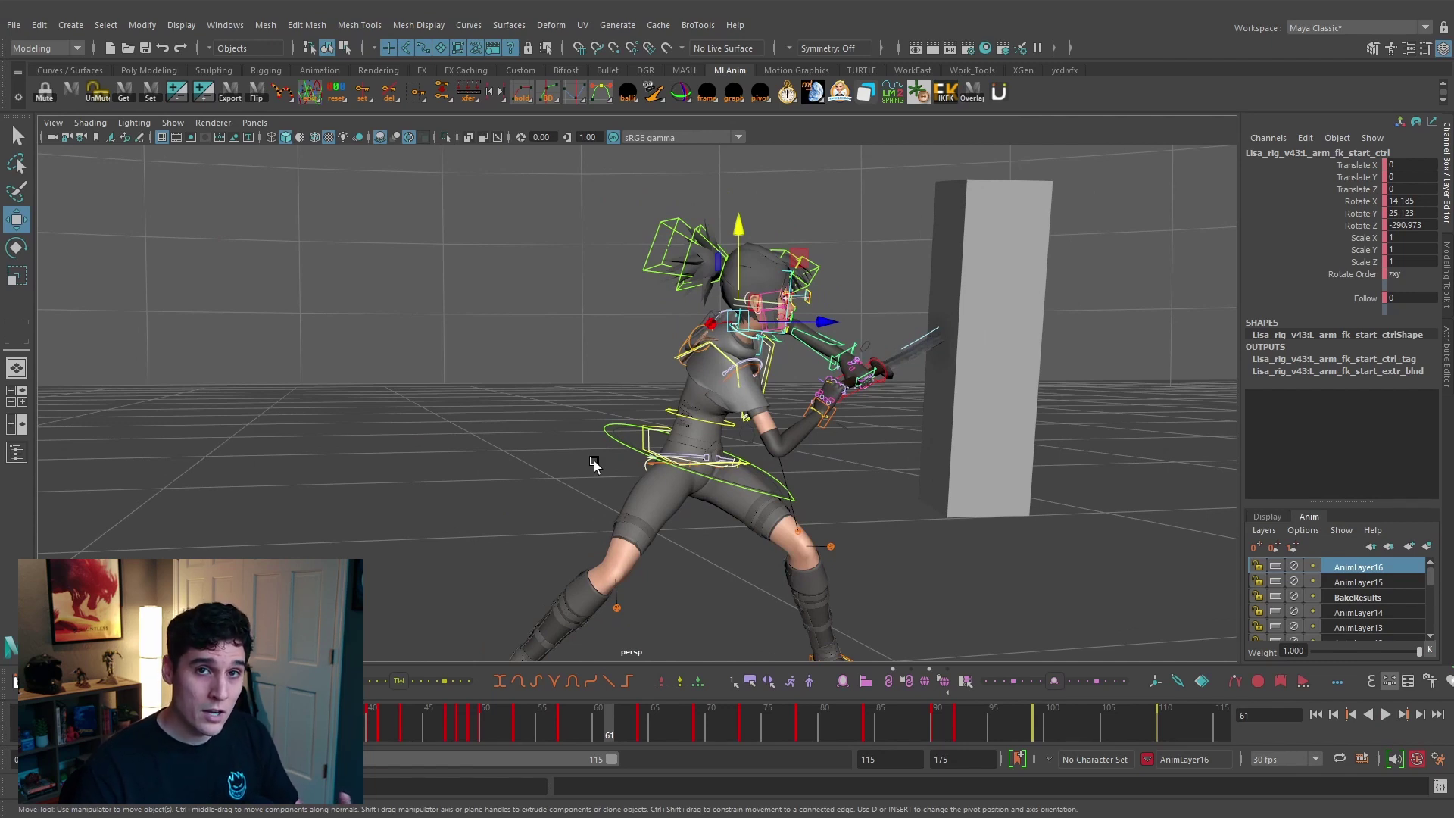
- Open the Hotkey Editor and search by hotkey for the commands assigned to K
click(226, 26)
click(225, 26)
click(225, 25)
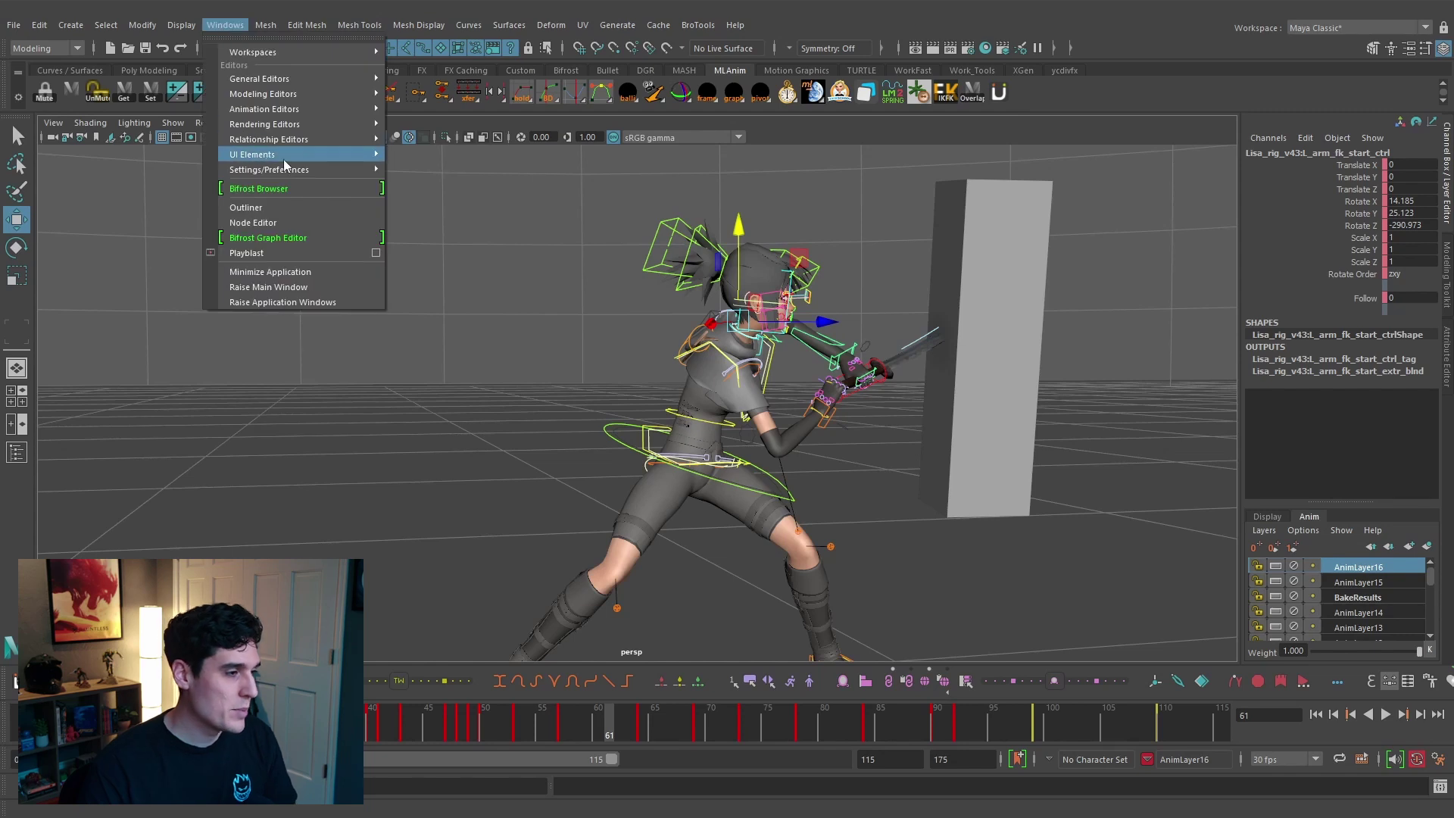
mouse_move(296, 169)
click(456, 203)
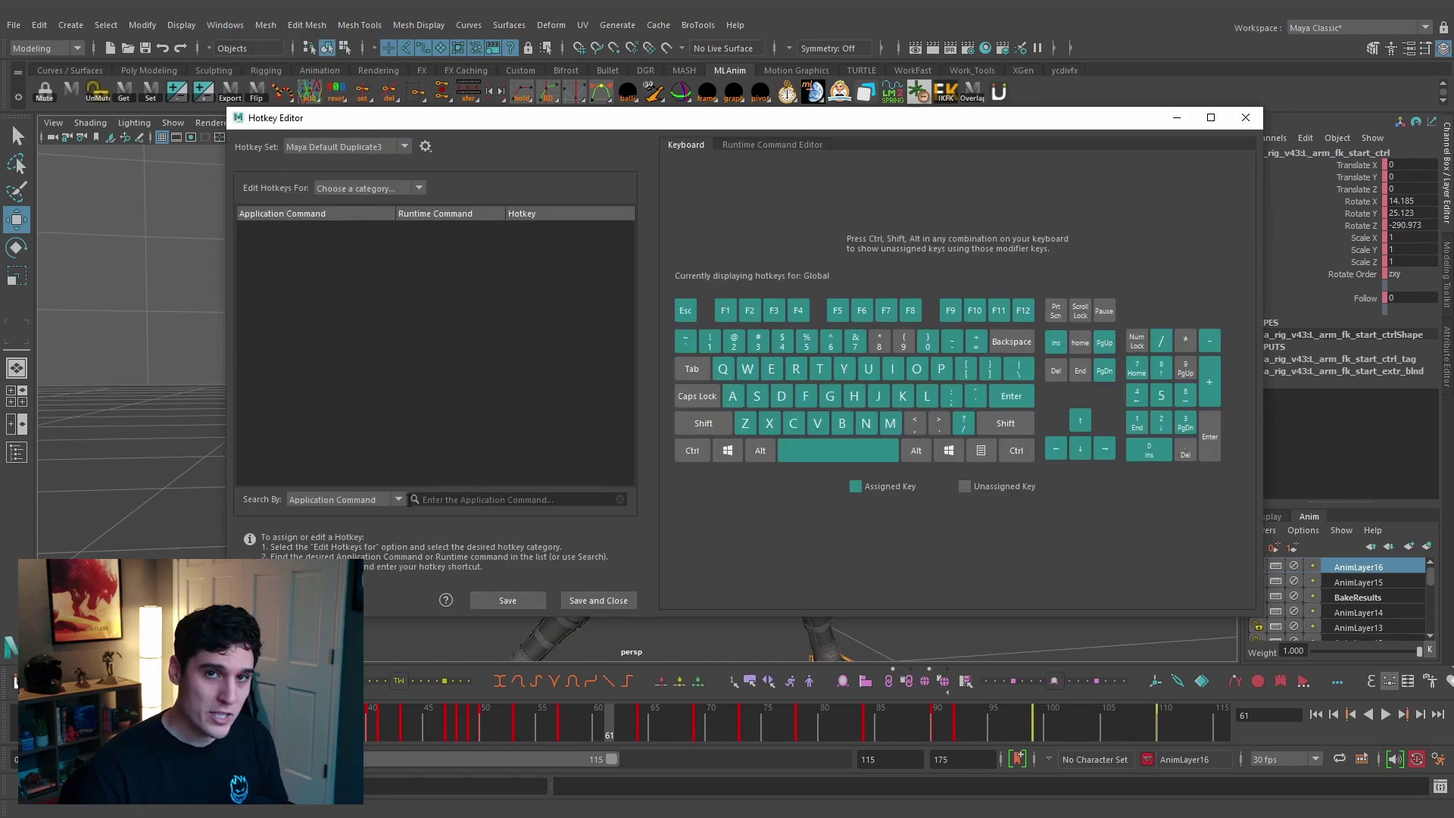
click(360, 500)
click(339, 547)
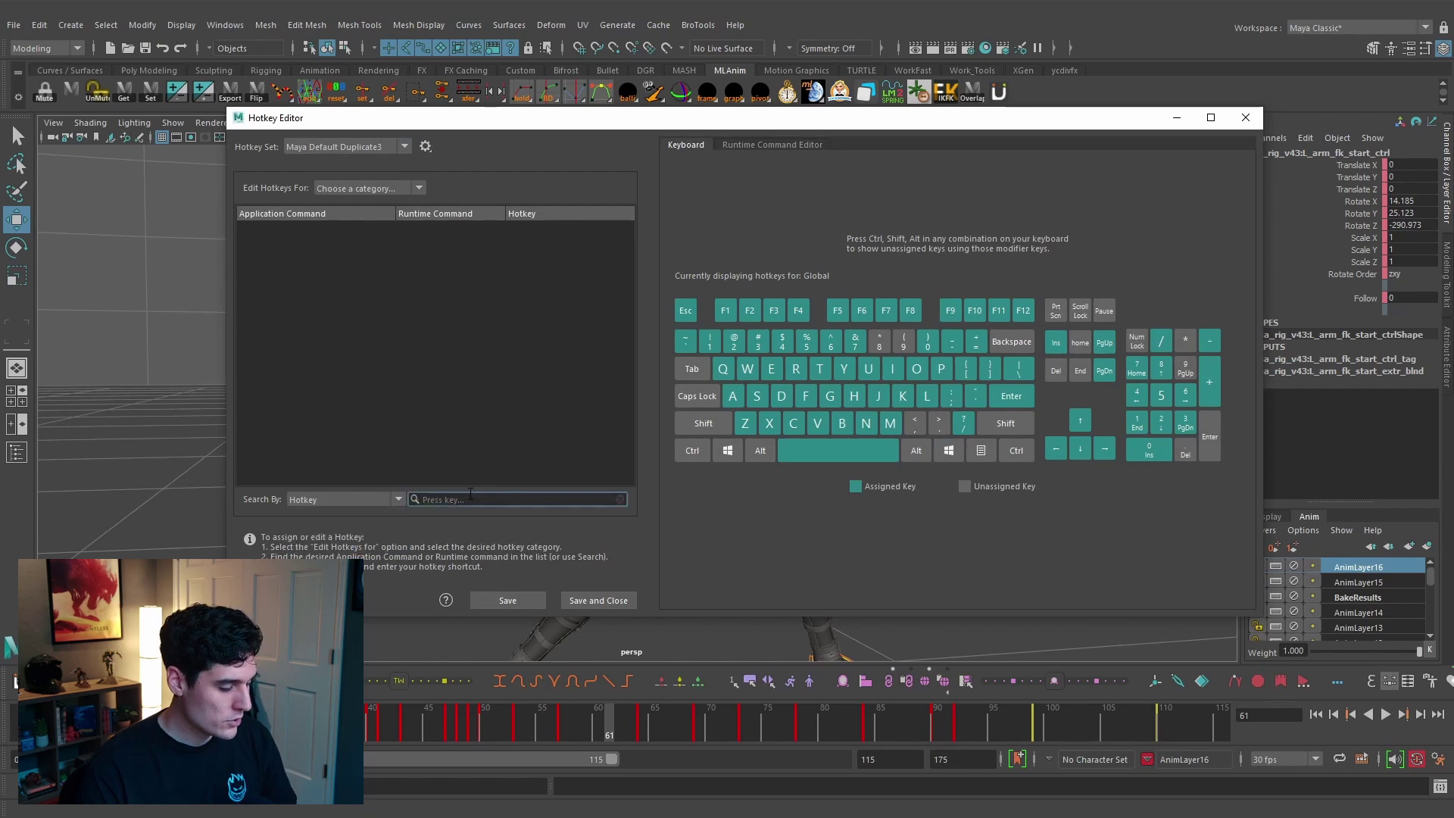
text(k)
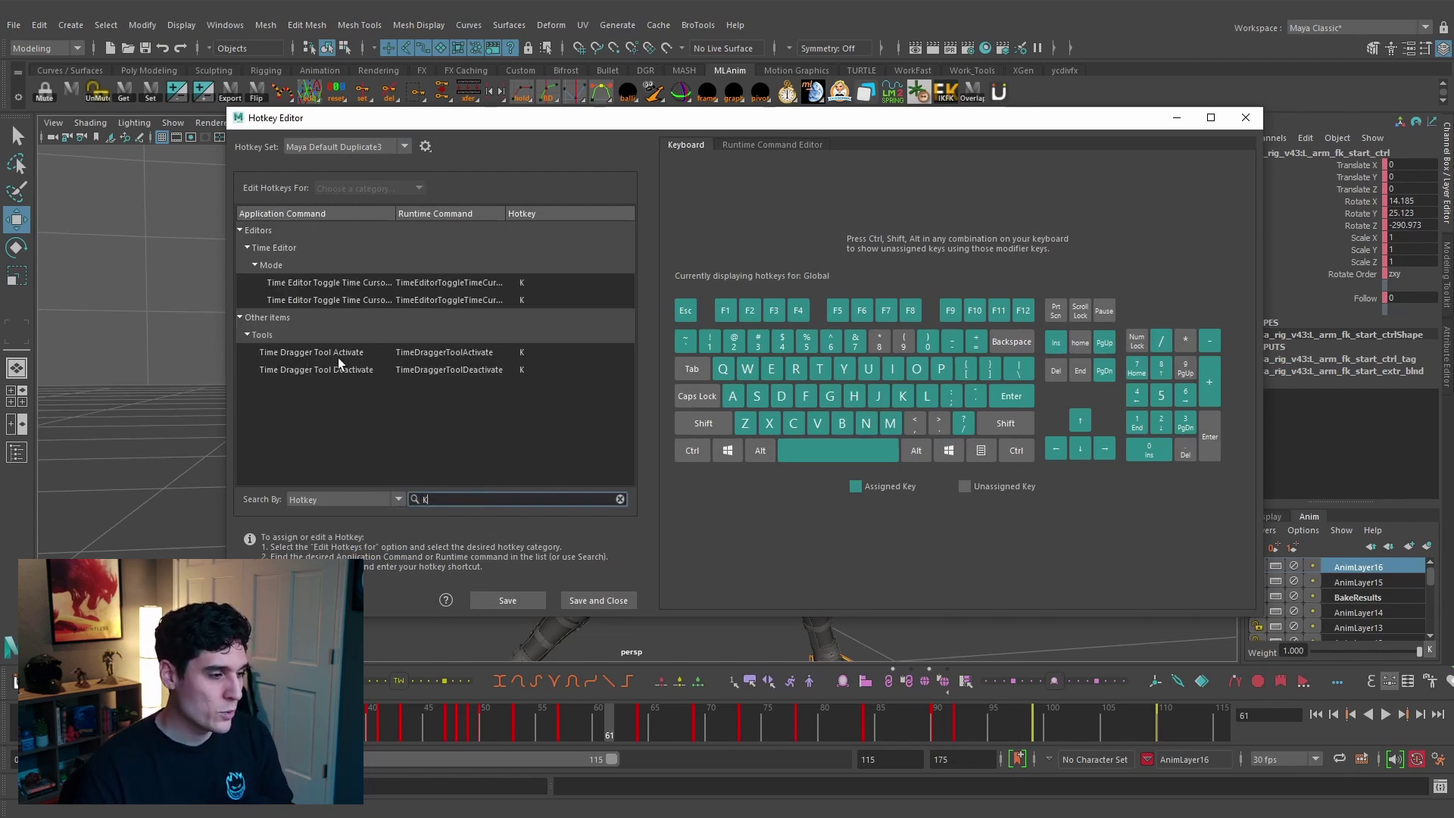
- Assign the backtick (`) to Time Dragger Tool Activate and Time Dragger Tool Deactivate, then save and close the editor
double_click(539, 351)
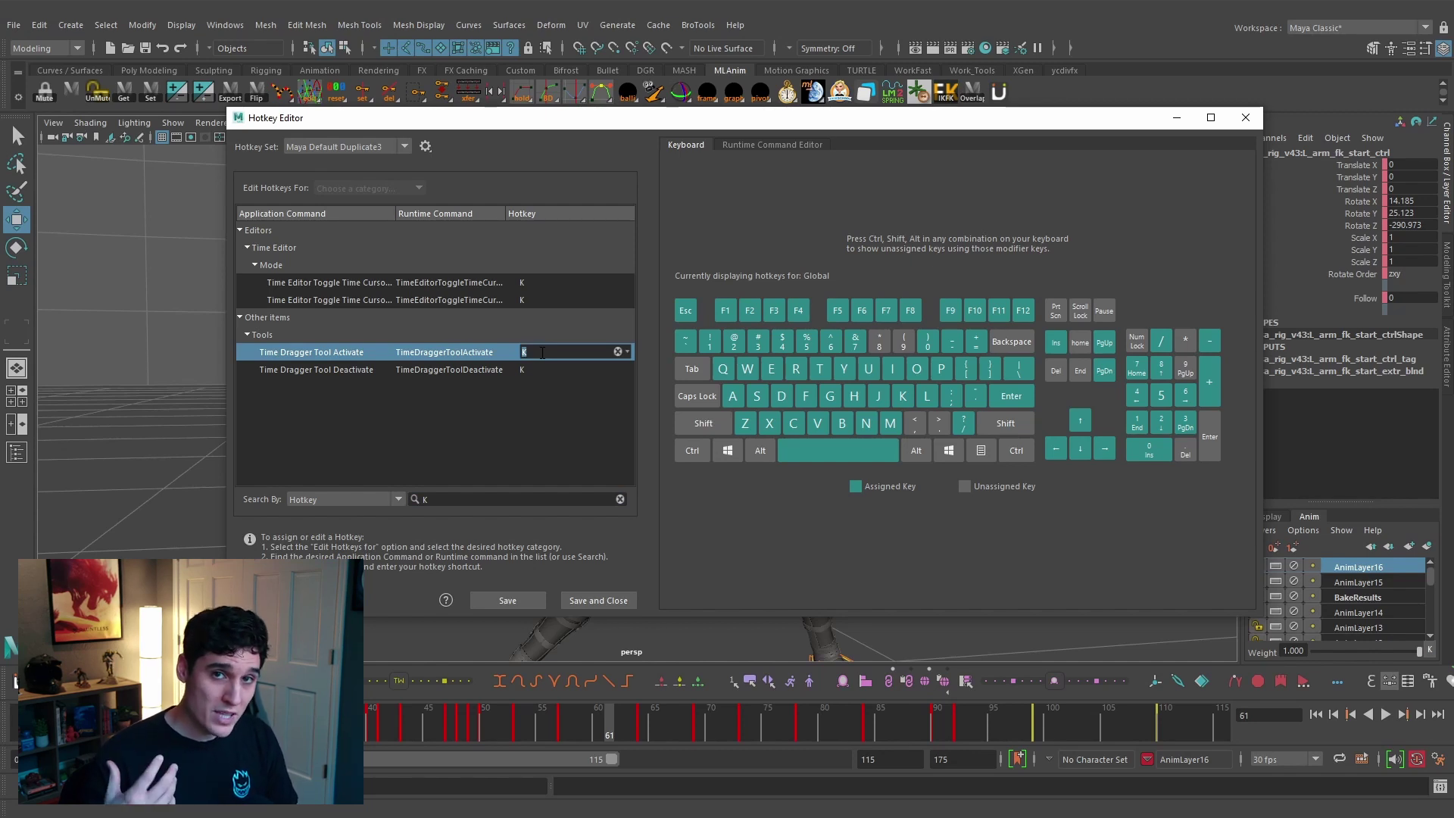
text(`)
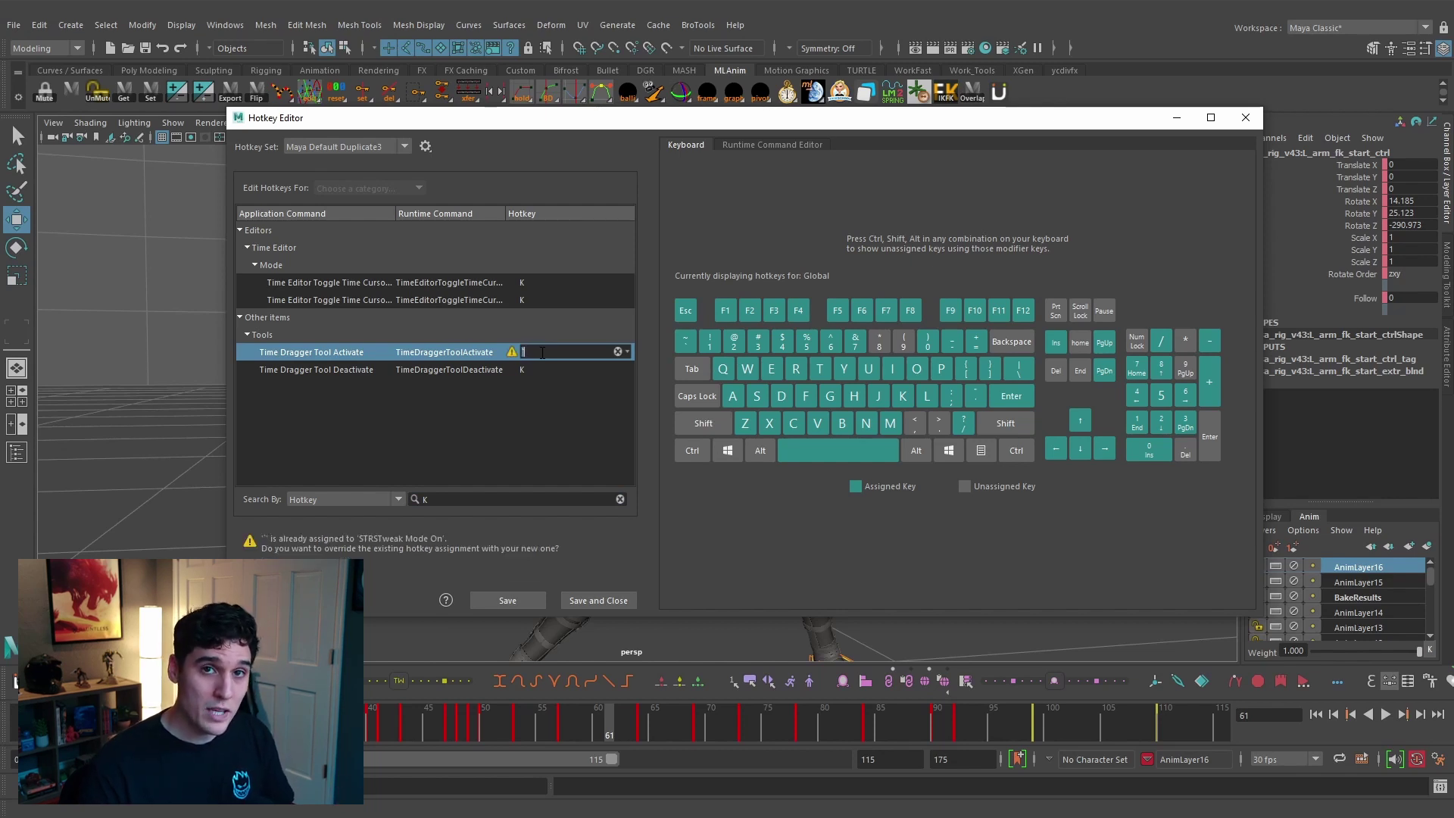
click(552, 370)
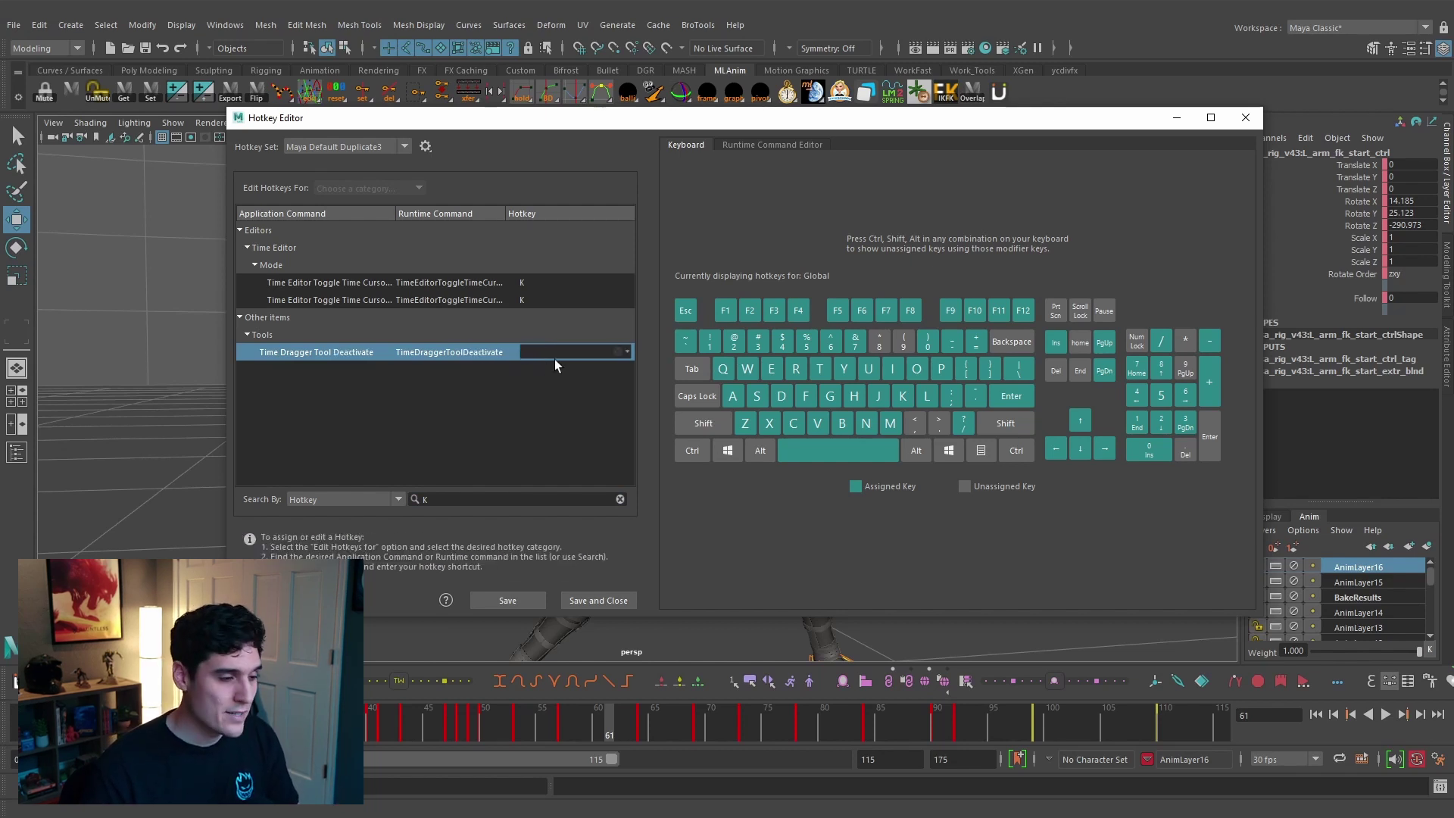
text(`)
click(598, 600)
- Scrub the timeline to frame 51 and test the backtick time dragger hotkey in the viewport
drag(555, 732, 497, 731)
key(grave)
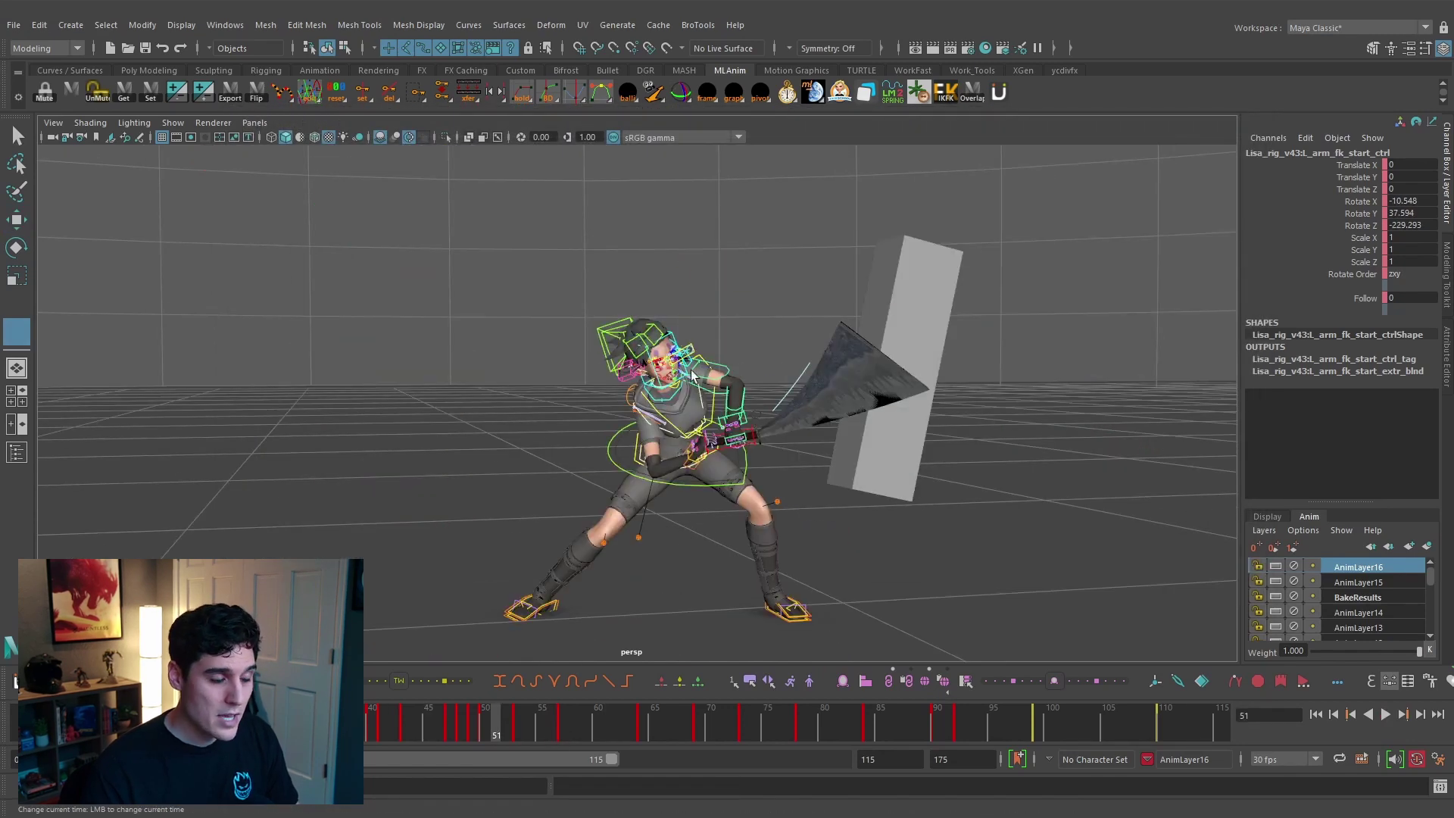
drag(726, 346, 658, 389)
- Move back and forth through the sword-swing animation to review its poses
key(alt+period)
key(alt+period)
key(alt+comma)
key(alt+comma)
key(alt+period)
key(alt+period)
key(alt+period)
key(alt+period)
key(alt+period)
key(alt+period)
key(alt+period)
key(alt+comma)
key(alt+comma)
key(alt+comma)
key(alt+comma)
key(alt+comma)
key(alt+period)
key(alt+period)
key(alt+period)
key(alt+period)
- Play back the animation, stop it at frame 44 and return to the Move tool
key(alt+v)
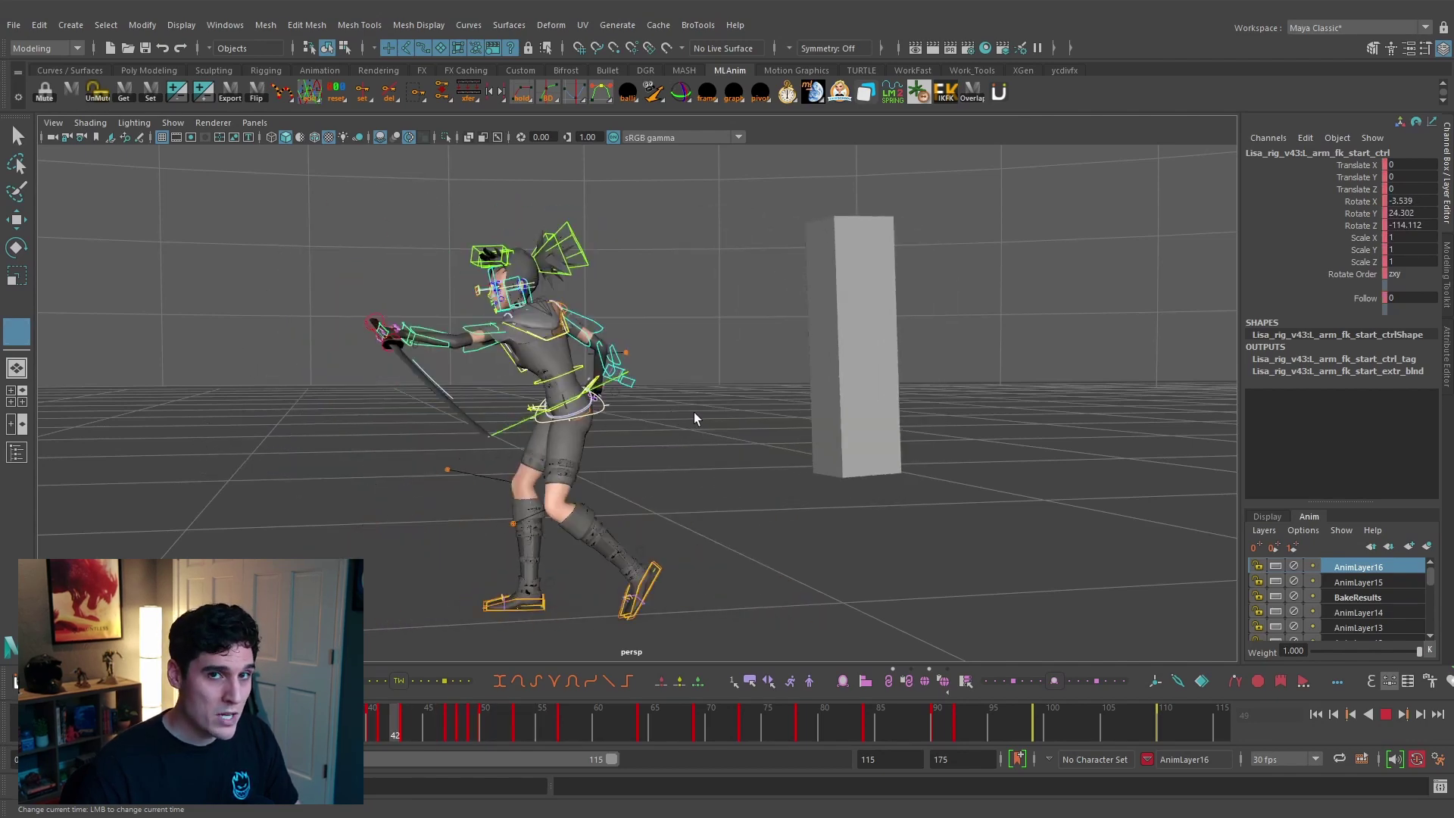
key(Escape)
key(w)
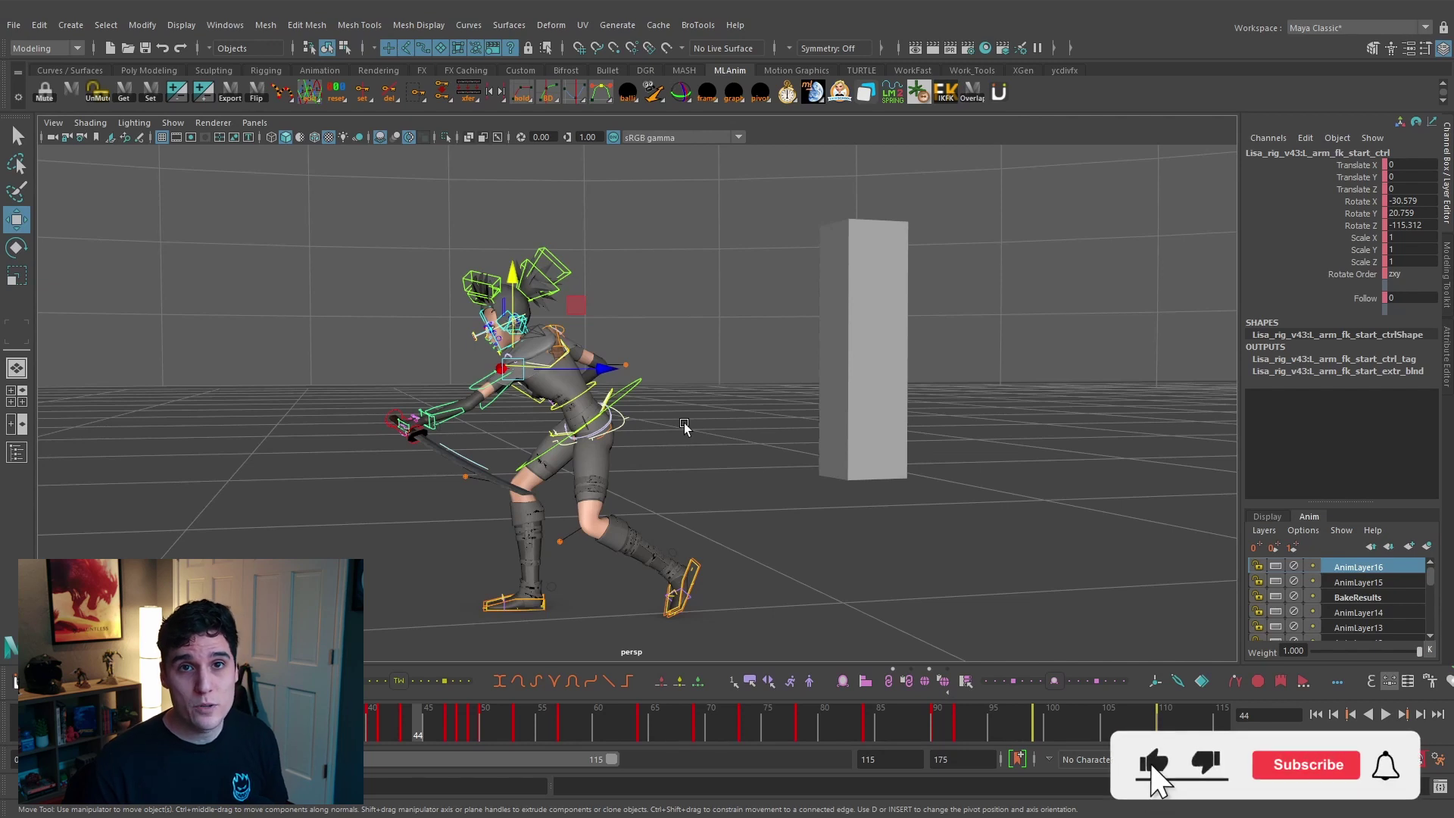